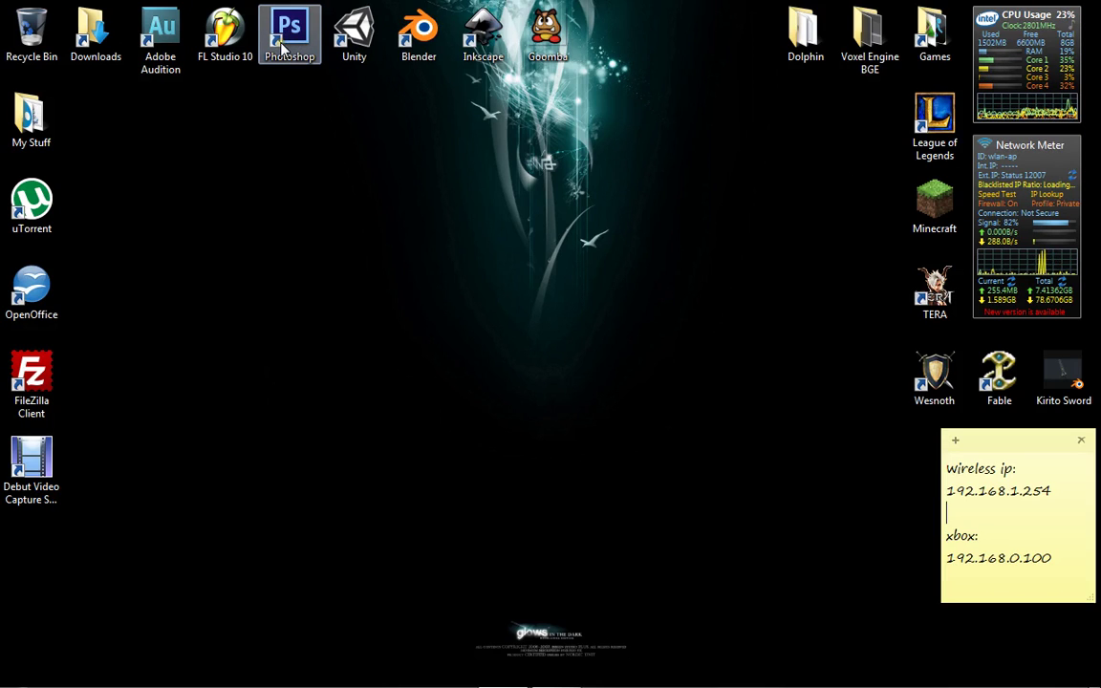
# - Start Photoshop and create a new 512 x 1024 pixel RGB document with a white background
pyautogui.doubleClick(279, 44)
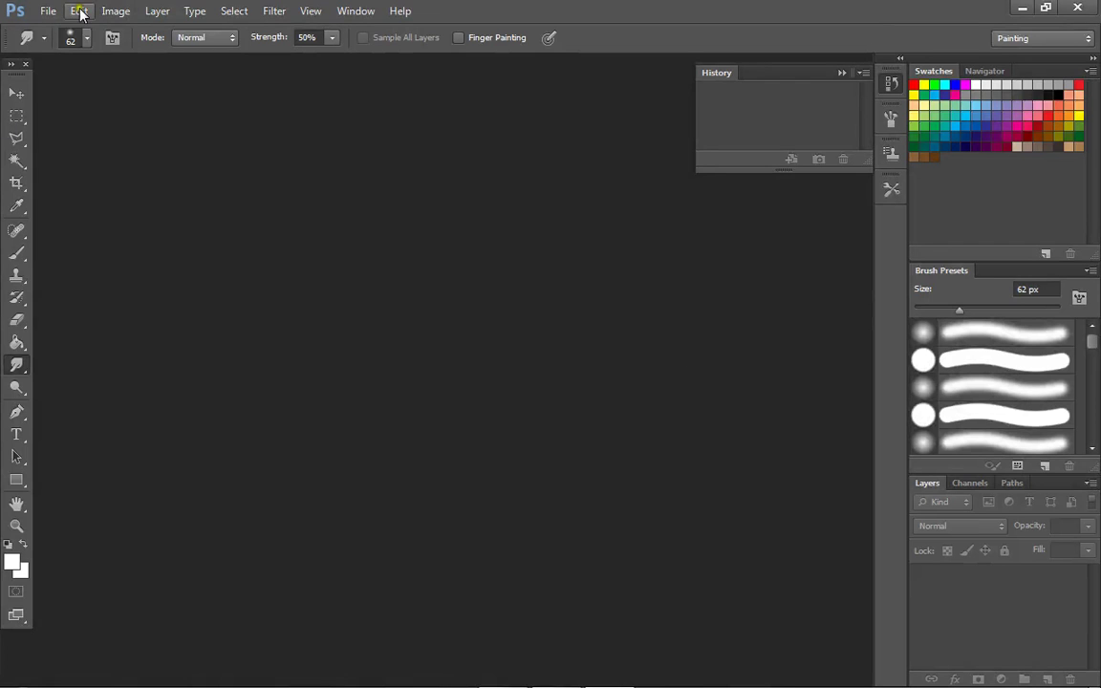
pyautogui.click(48, 10)
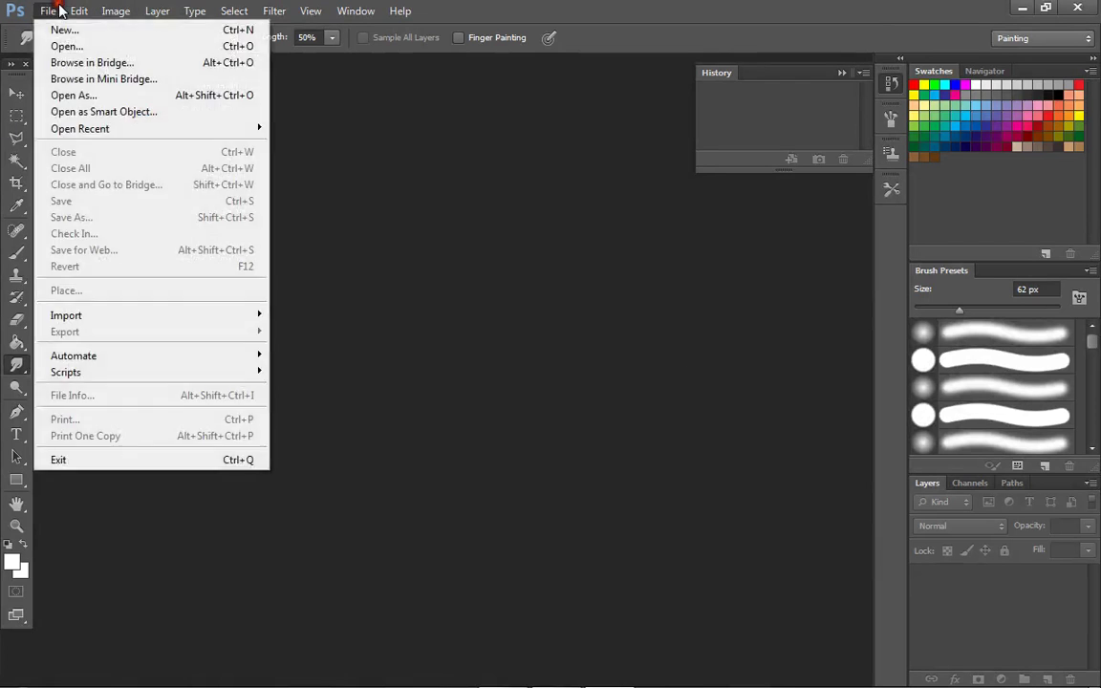
pyautogui.click(48, 10)
pyautogui.hotkey('ctrl', 'n')
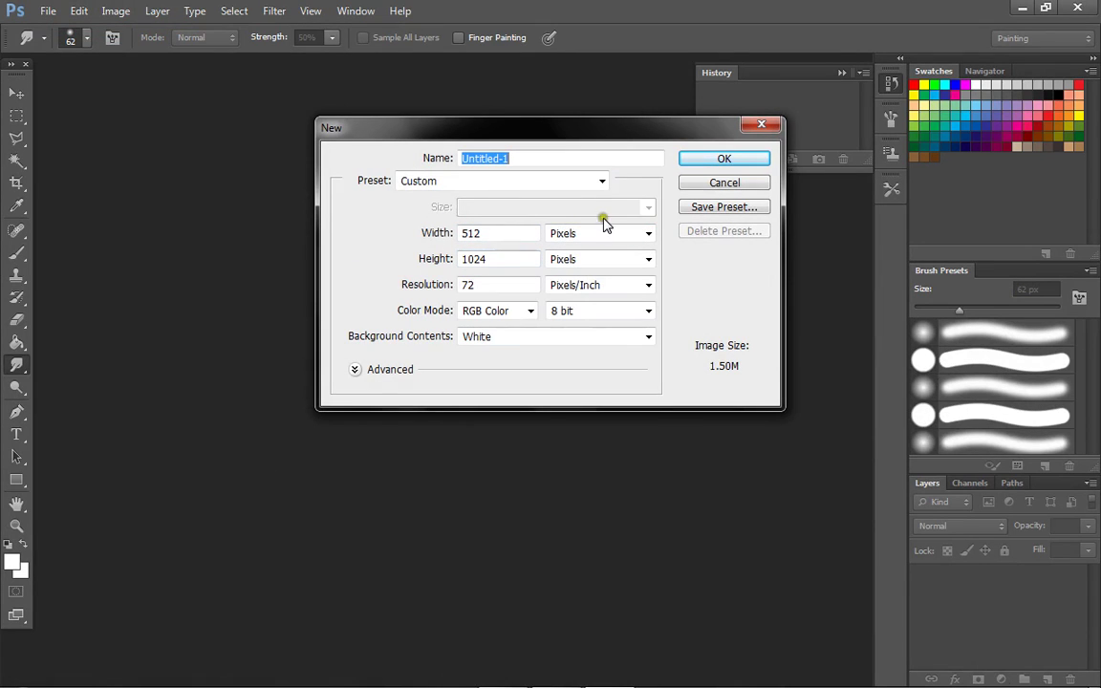
pyautogui.click(719, 159)
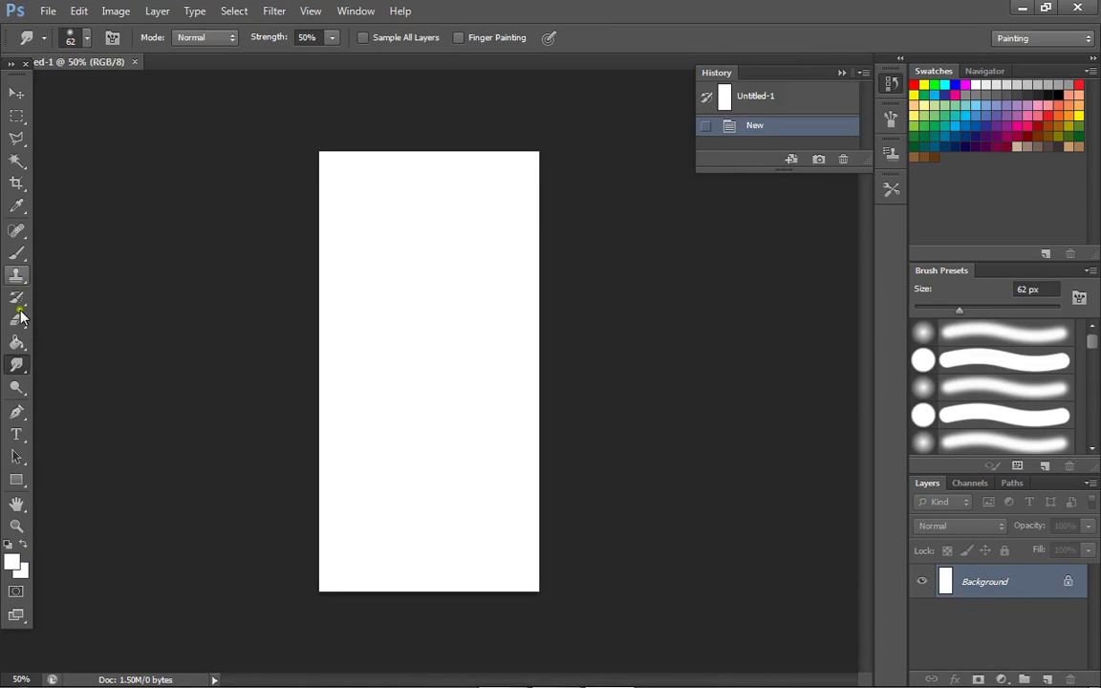
# - Fill the Background layer with black (000000) using the Paint Bucket tool
pyautogui.click(16, 342)
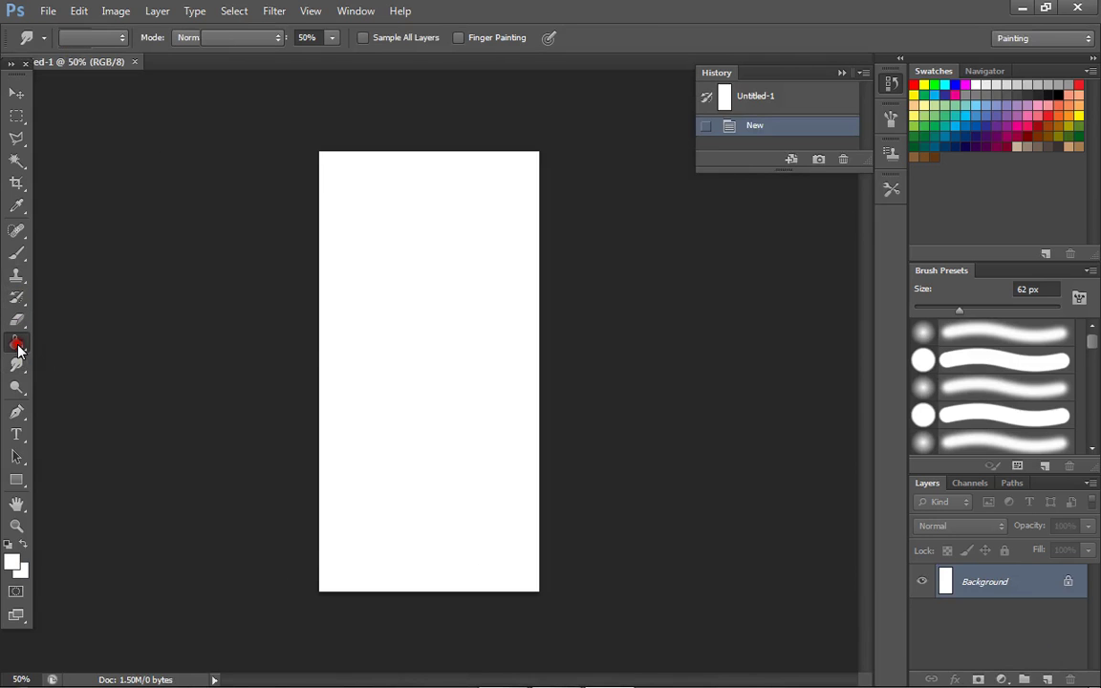
pyautogui.click(13, 563)
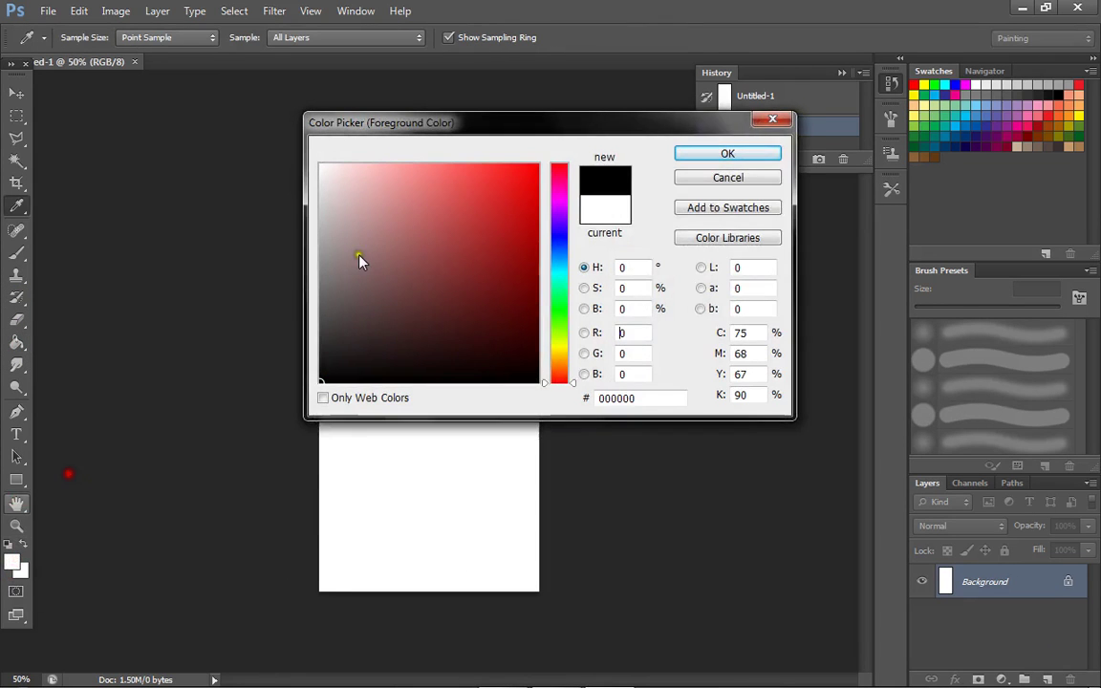
pyautogui.click(731, 151)
pyautogui.click(426, 371)
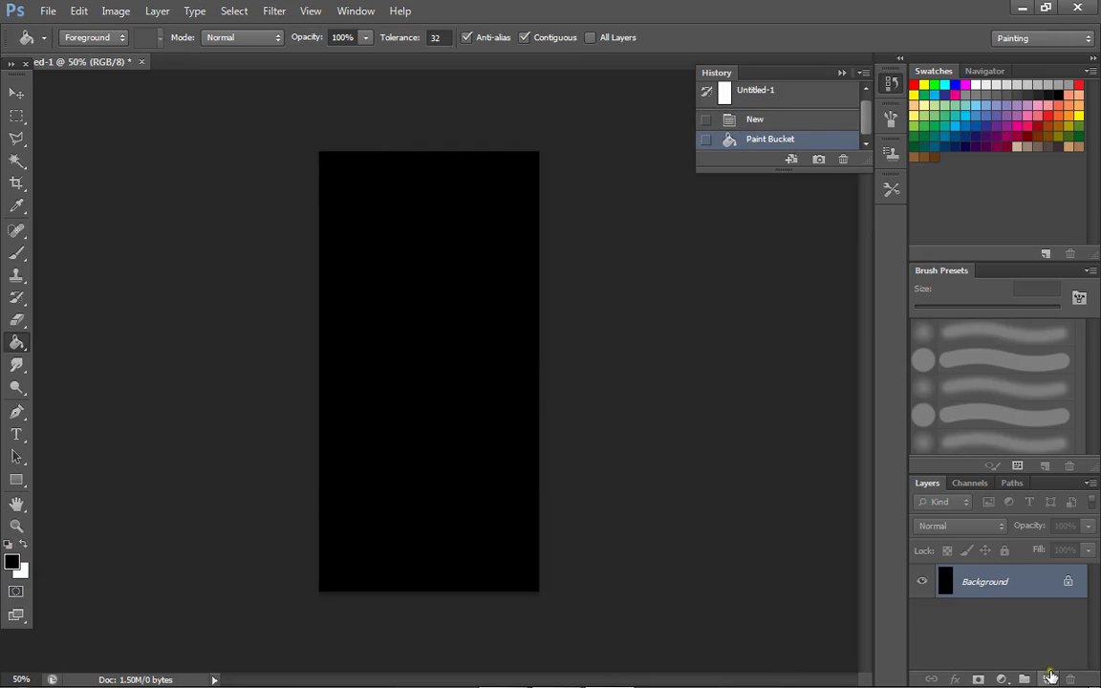
# - Add a new layer above the black background and activate the Brush tool with the 81 px fan-shaped bristle brush
pyautogui.click(1049, 678)
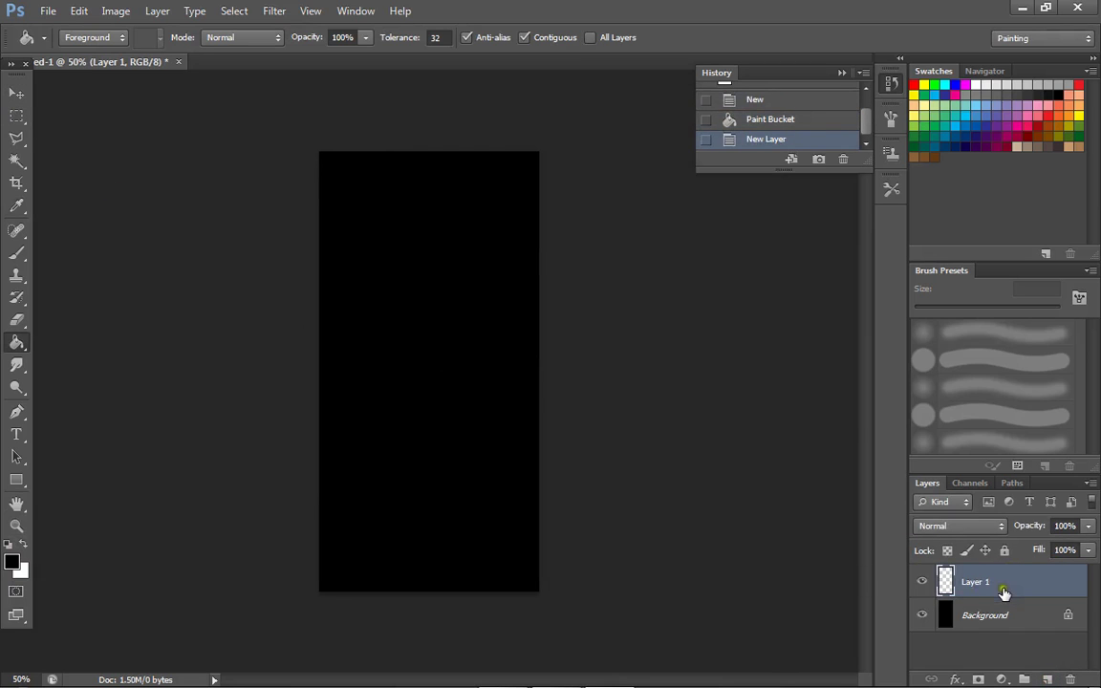
pyautogui.click(16, 253)
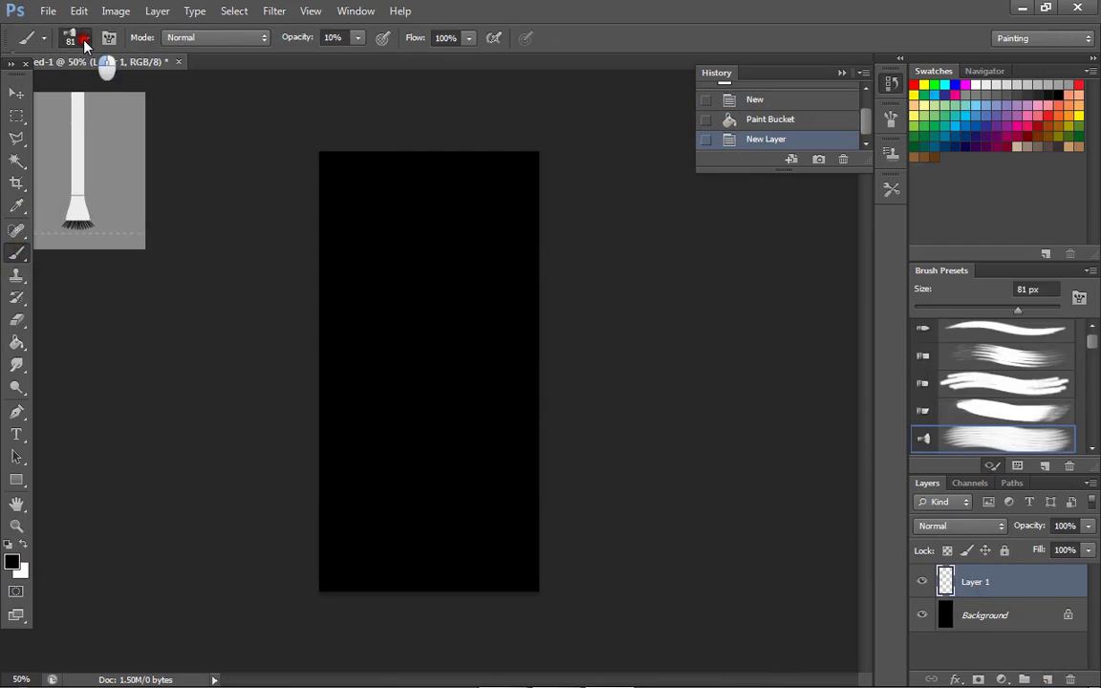
pyautogui.click(84, 40)
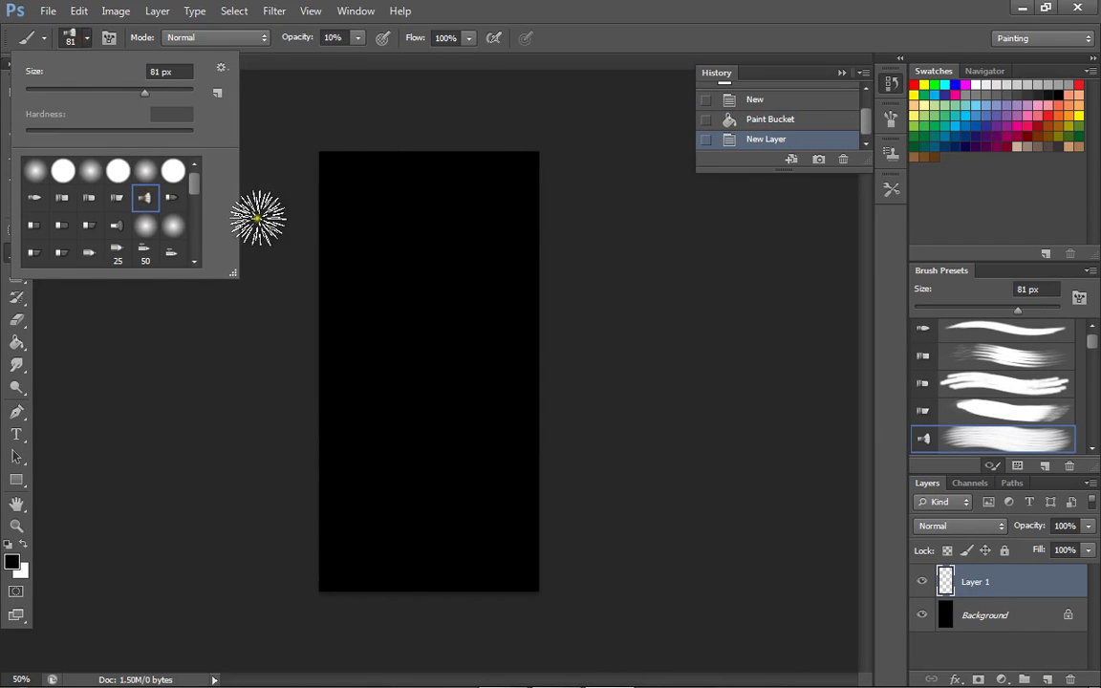
# - Try a black diagonal test stroke across the upper half of the canvas and undo it
pyautogui.click(254, 105)
pyautogui.click(116, 212)
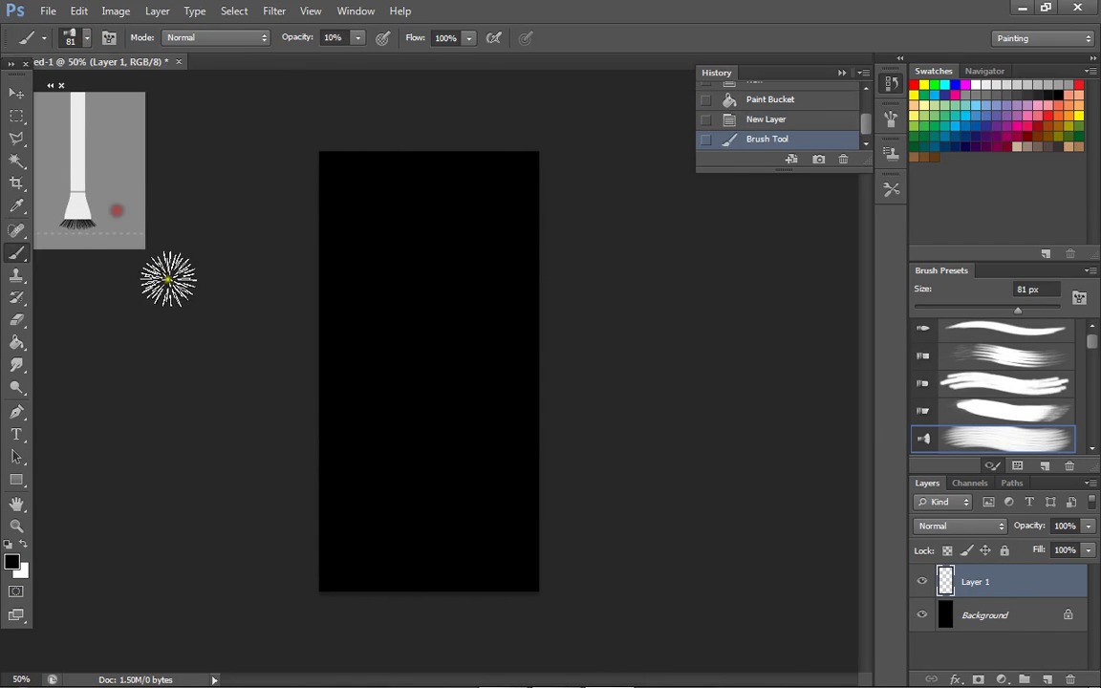
pyautogui.moveTo(352, 181)
pyautogui.mouseDown()
pyautogui.moveTo(359, 209)
pyautogui.moveTo(467, 293)
pyautogui.moveTo(457, 303)
pyautogui.mouseUp()
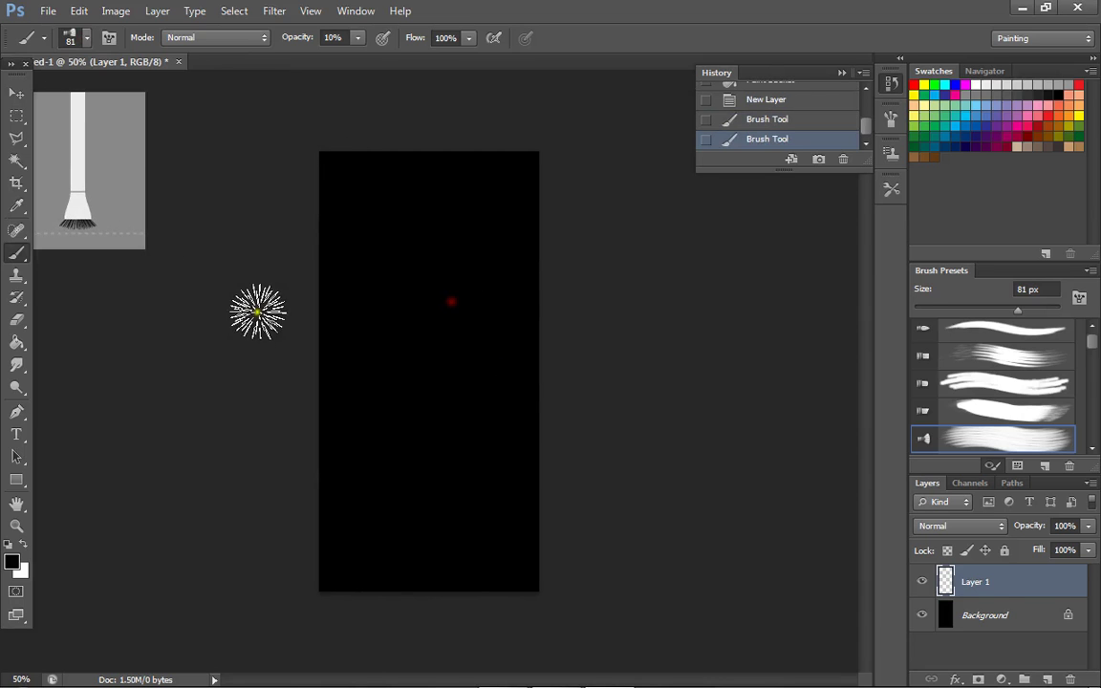
pyautogui.hotkey('ctrl', 'z')
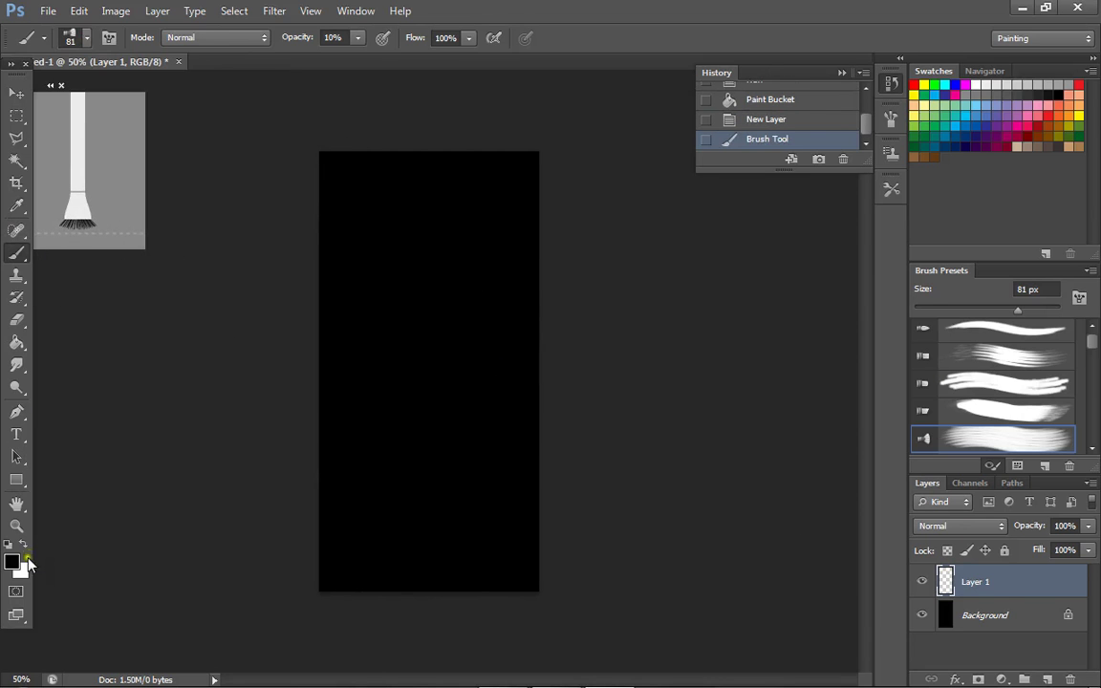
# - Set the foreground color to white (ffffff) and the brush opacity to 9%
pyautogui.click(12, 562)
pyautogui.click(727, 154)
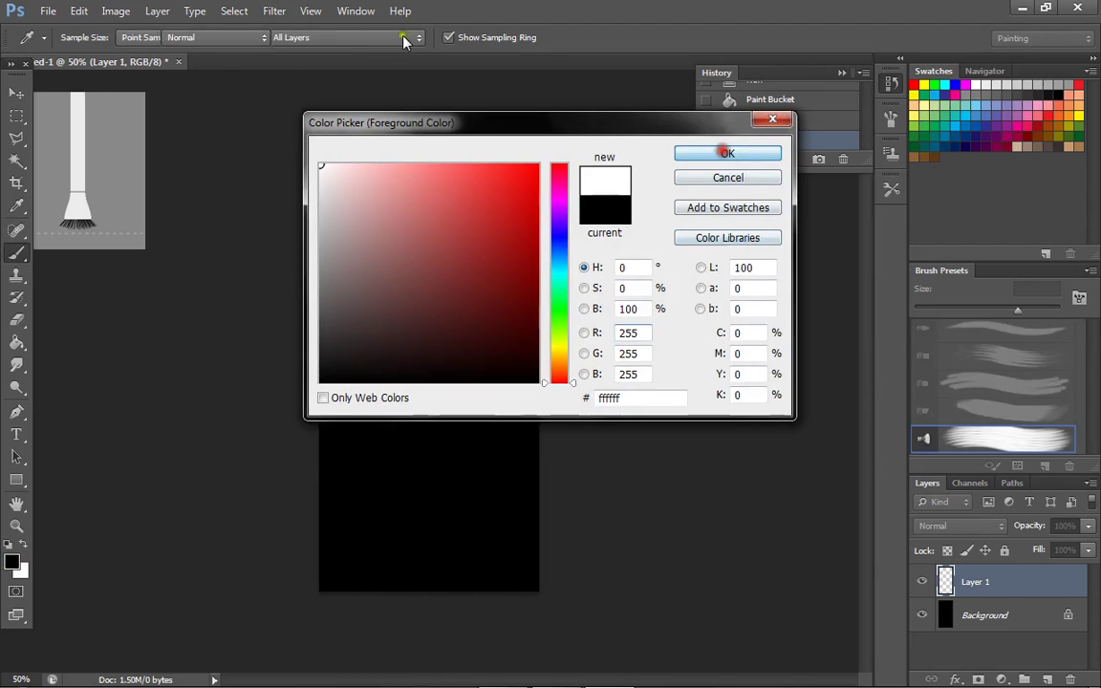
pyautogui.click(354, 45)
pyautogui.moveTo(356, 61); pyautogui.dragTo(358, 60)
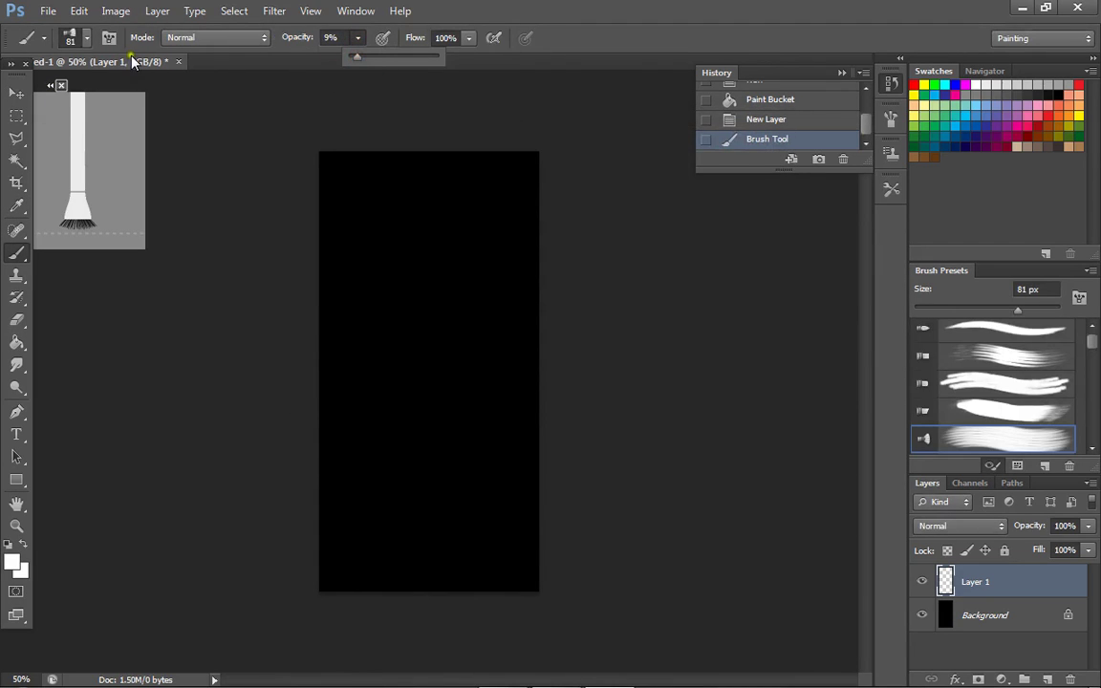
pyautogui.click(244, 134)
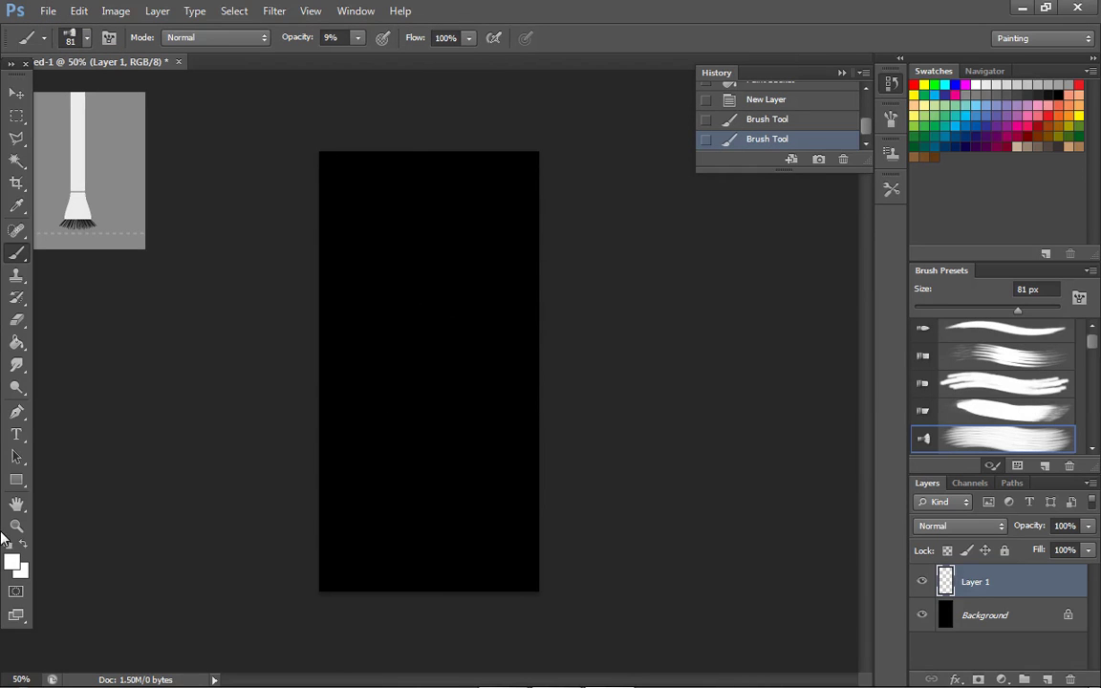
pyautogui.click(12, 562)
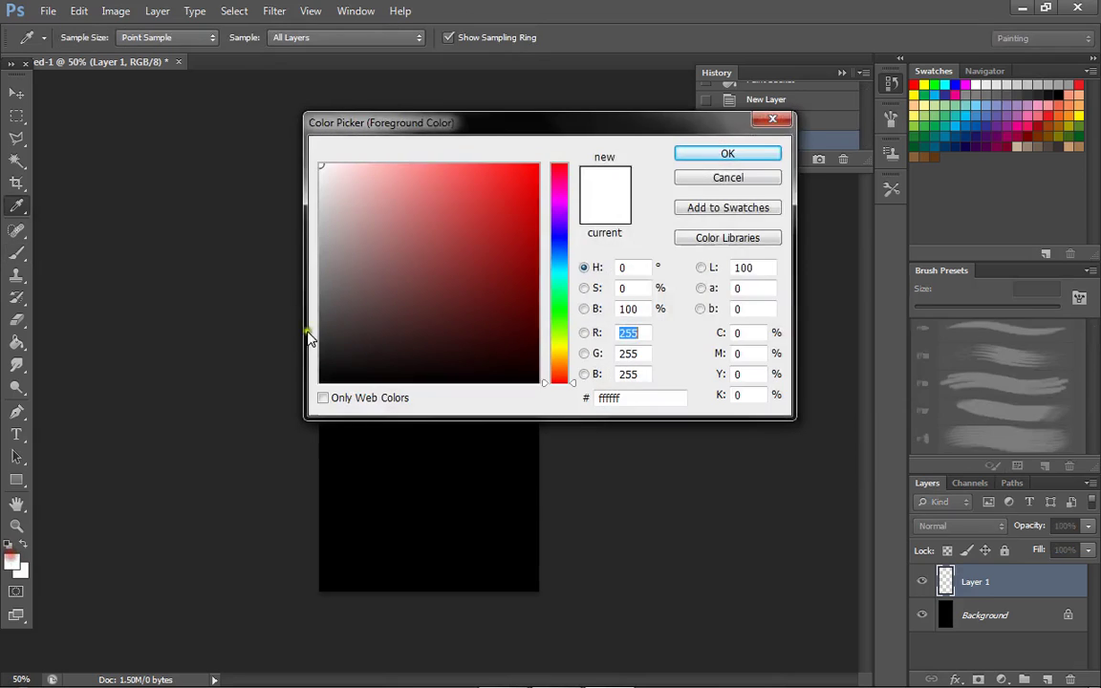
pyautogui.click(692, 152)
# - Brush overlapping faint white vertical streaks down the new layer, with extra strokes across their upper part
pyautogui.moveTo(369, 194); pyautogui.dragTo(361, 521)
pyautogui.moveTo(396, 211); pyautogui.dragTo(418, 513)
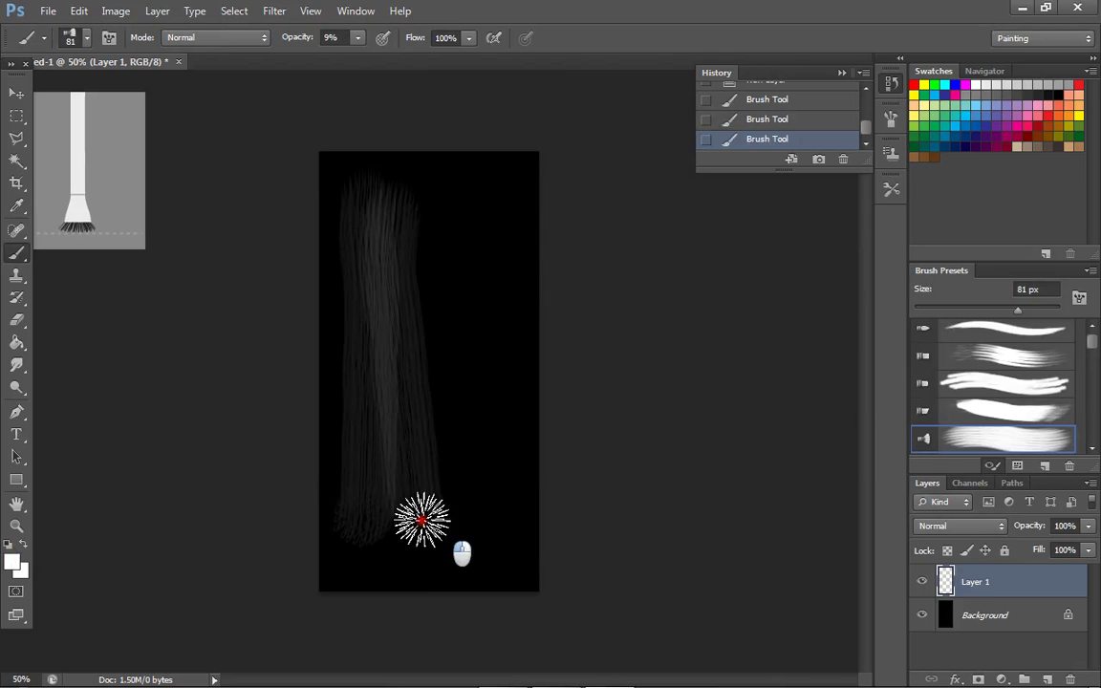
pyautogui.moveTo(422, 216); pyautogui.dragTo(466, 546)
pyautogui.moveTo(452, 211)
pyautogui.mouseDown()
pyautogui.moveTo(495, 543)
pyautogui.moveTo(428, 344)
pyautogui.moveTo(431, 526)
pyautogui.mouseUp()
pyautogui.moveTo(409, 256)
pyautogui.mouseDown()
pyautogui.moveTo(387, 491)
pyautogui.moveTo(389, 389)
pyautogui.moveTo(396, 546)
pyautogui.mouseUp()
pyautogui.moveTo(481, 212)
pyautogui.mouseDown()
pyautogui.moveTo(487, 371)
pyautogui.moveTo(512, 524)
pyautogui.mouseUp()
pyautogui.moveTo(448, 228); pyautogui.dragTo(386, 255)
pyautogui.moveTo(369, 210); pyautogui.dragTo(438, 260)
pyautogui.moveTo(456, 177)
pyautogui.mouseDown()
pyautogui.moveTo(491, 258)
pyautogui.moveTo(396, 276)
pyautogui.moveTo(494, 422)
pyautogui.moveTo(445, 517)
pyautogui.mouseUp()
pyautogui.moveTo(407, 289); pyautogui.dragTo(405, 550)
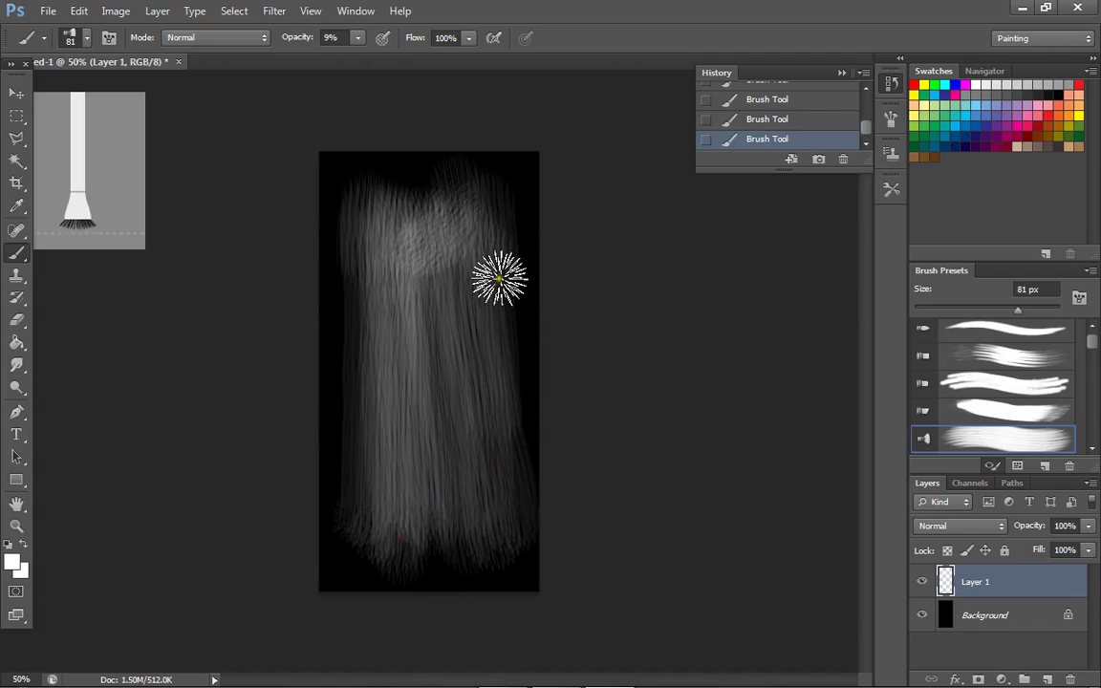
# - Delete the painted streak layer and add a fresh empty layer in its place
pyautogui.click(1071, 679)
pyautogui.click(477, 264)
pyautogui.click(1051, 680)
# - Brush faint white vertical light streaks down the new layer, building up more brightness in the upper part
pyautogui.moveTo(381, 177)
pyautogui.mouseDown()
pyautogui.moveTo(364, 499)
pyautogui.moveTo(373, 479)
pyautogui.mouseUp()
pyautogui.moveTo(405, 204); pyautogui.dragTo(409, 548)
pyautogui.moveTo(446, 211)
pyautogui.mouseDown()
pyautogui.moveTo(462, 450)
pyautogui.moveTo(489, 564)
pyautogui.moveTo(503, 388)
pyautogui.moveTo(491, 475)
pyautogui.mouseUp()
pyautogui.moveTo(433, 177); pyautogui.dragTo(462, 516)
pyautogui.moveTo(405, 243)
pyautogui.mouseDown()
pyautogui.moveTo(407, 558)
pyautogui.moveTo(320, 506)
pyautogui.moveTo(414, 521)
pyautogui.mouseUp()
pyautogui.moveTo(426, 261); pyautogui.dragTo(397, 468)
pyautogui.moveTo(411, 237)
pyautogui.mouseDown()
pyautogui.moveTo(369, 283)
pyautogui.moveTo(455, 197)
pyautogui.moveTo(487, 246)
pyautogui.moveTo(366, 283)
pyautogui.mouseUp()
pyautogui.moveTo(396, 358)
pyautogui.mouseDown()
pyautogui.moveTo(441, 250)
pyautogui.moveTo(477, 322)
pyautogui.mouseUp()
pyautogui.moveTo(486, 253); pyautogui.dragTo(487, 396)
pyautogui.moveTo(449, 324); pyautogui.dragTo(509, 530)
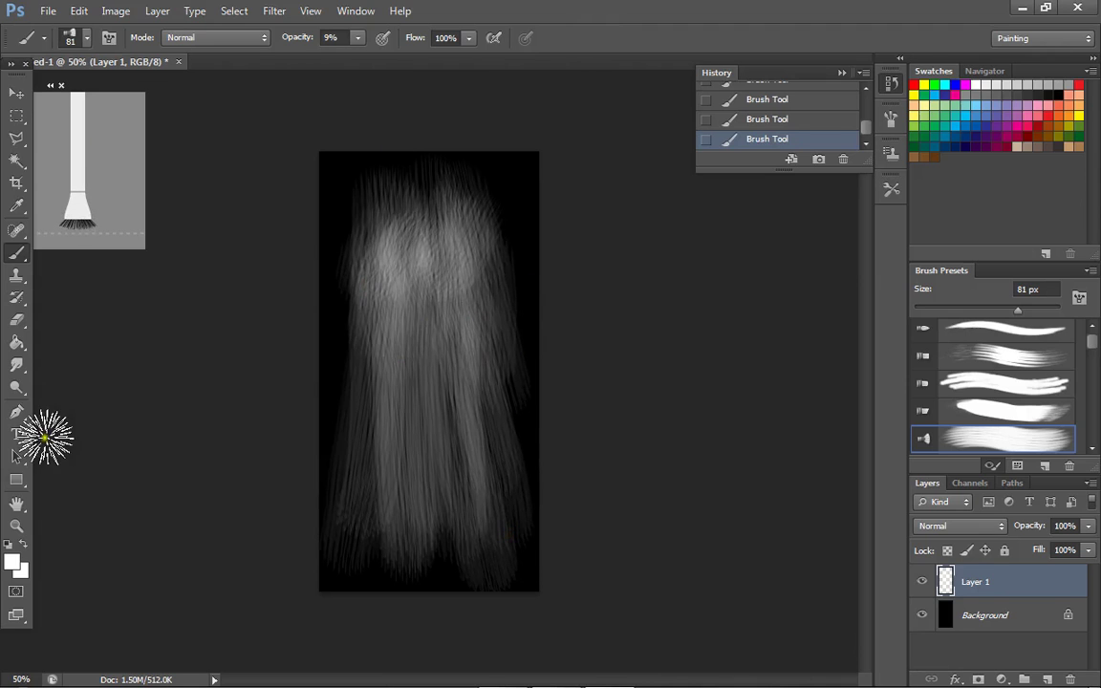
# - Apply a Box Blur with a radius of 1 pixel to the painted streaks
pyautogui.click(275, 10)
pyautogui.moveTo(305, 190)
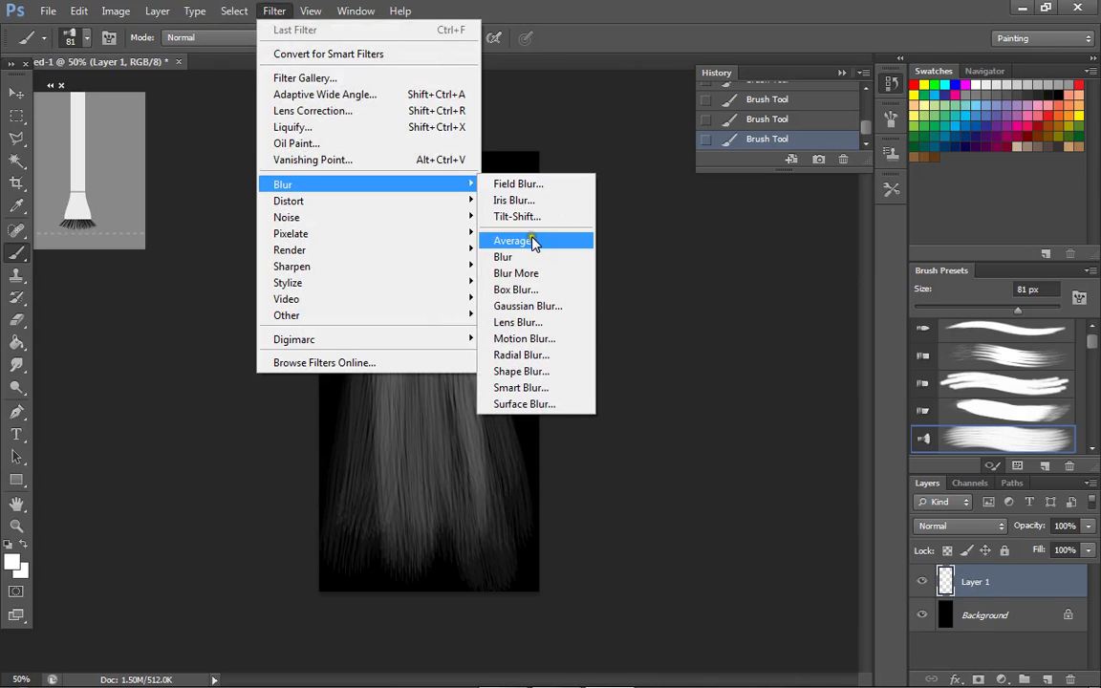
pyautogui.click(538, 291)
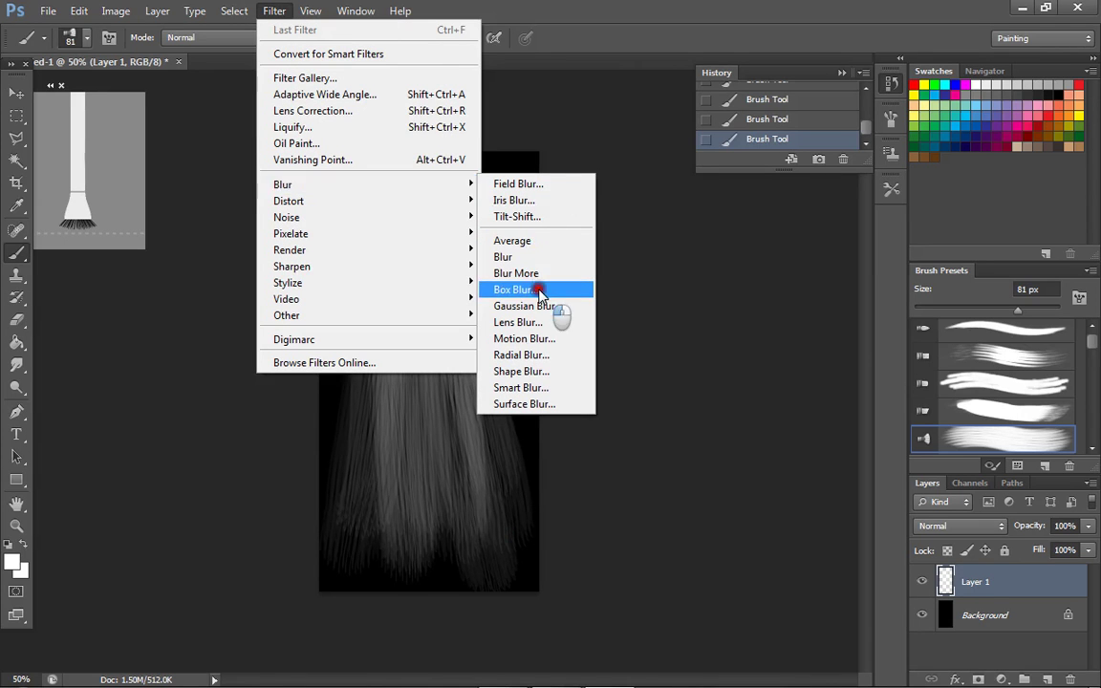
pyautogui.moveTo(531, 129); pyautogui.dragTo(625, 114)
pyautogui.moveTo(532, 376); pyautogui.dragTo(519, 378)
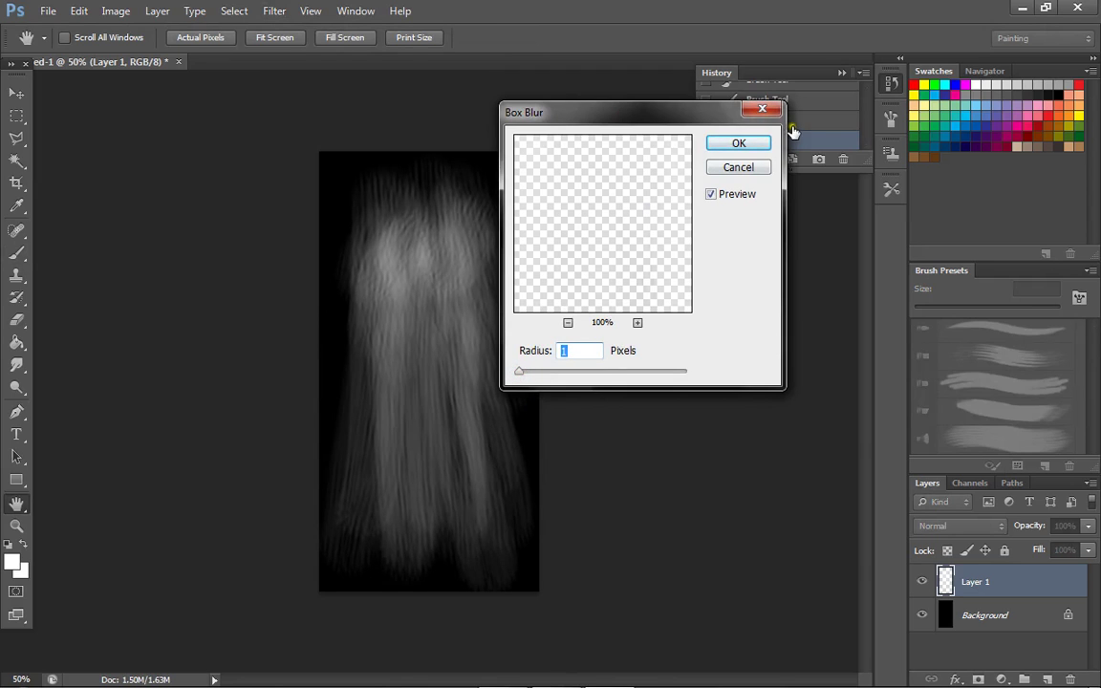
pyautogui.click(739, 143)
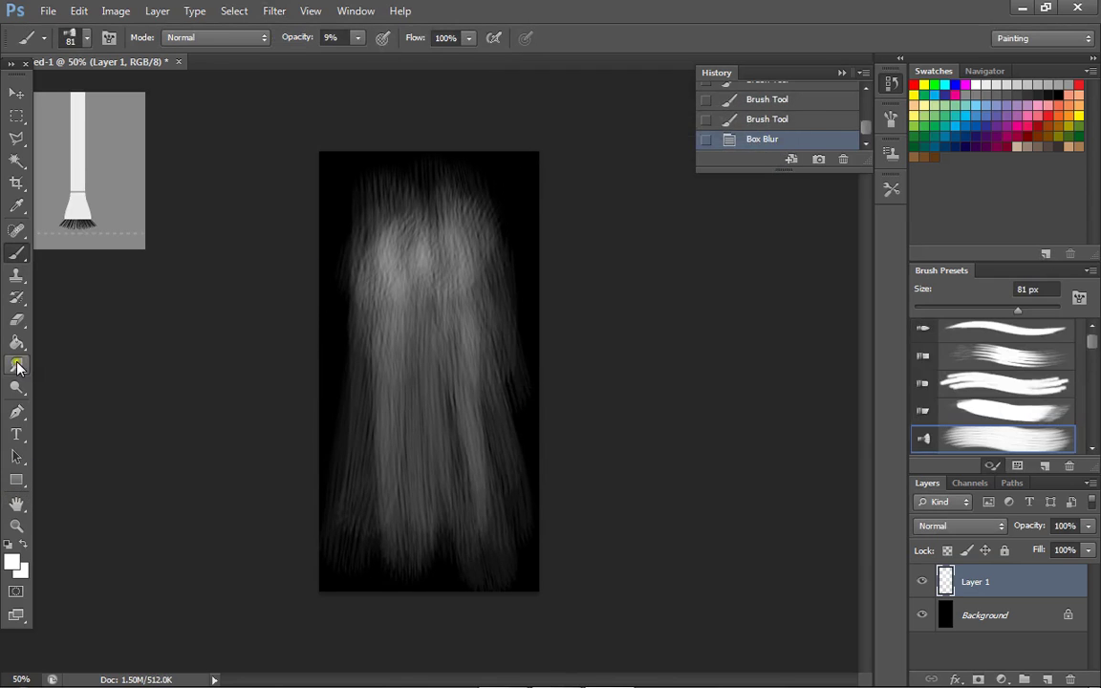
# - Smudge the streaks downward along their length with the Smudge tool, softening their upper and lower ends
pyautogui.rightClick(17, 383)
pyautogui.rightClick(25, 366)
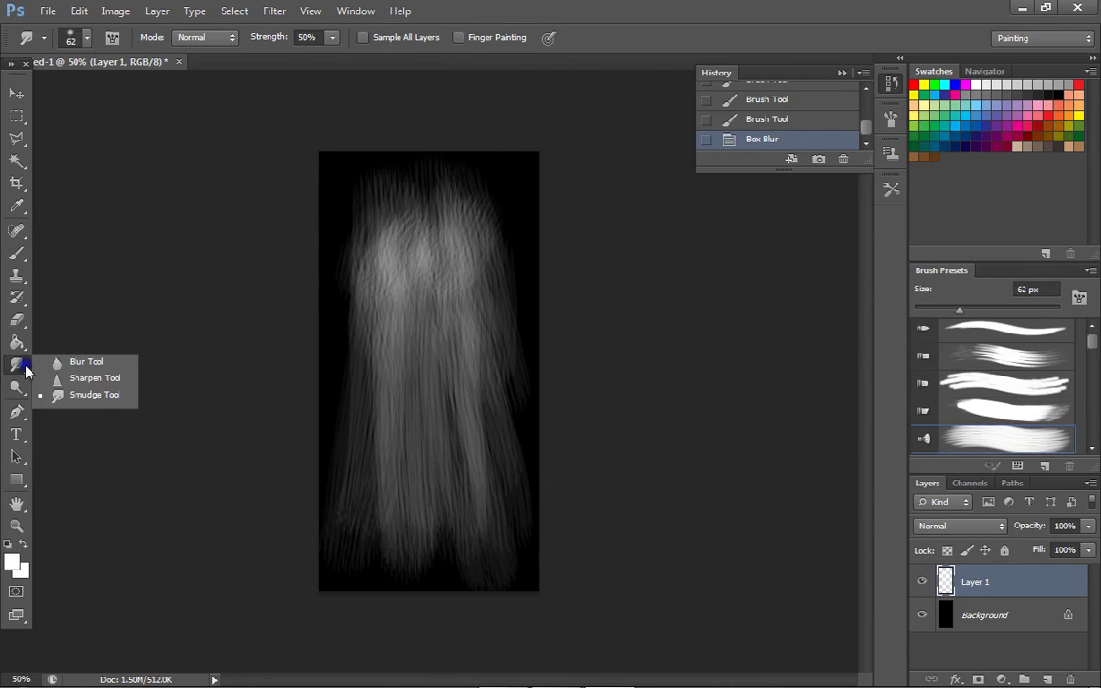
pyautogui.click(63, 395)
pyautogui.moveTo(339, 204); pyautogui.dragTo(351, 487)
pyautogui.moveTo(385, 234)
pyautogui.mouseDown()
pyautogui.moveTo(402, 518)
pyautogui.moveTo(427, 543)
pyautogui.mouseUp()
pyautogui.moveTo(421, 263)
pyautogui.mouseDown()
pyautogui.moveTo(457, 539)
pyautogui.moveTo(485, 533)
pyautogui.mouseUp()
pyautogui.moveTo(460, 263)
pyautogui.mouseDown()
pyautogui.moveTo(498, 534)
pyautogui.moveTo(524, 495)
pyautogui.moveTo(474, 568)
pyautogui.moveTo(367, 554)
pyautogui.moveTo(352, 587)
pyautogui.moveTo(466, 567)
pyautogui.mouseUp()
pyautogui.moveTo(439, 218); pyautogui.dragTo(468, 468)
pyautogui.moveTo(369, 212); pyautogui.dragTo(376, 386)
pyautogui.moveTo(404, 221); pyautogui.dragTo(410, 310)
pyautogui.moveTo(383, 214); pyautogui.dragTo(387, 315)
pyautogui.moveTo(427, 218)
pyautogui.mouseDown()
pyautogui.moveTo(430, 291)
pyautogui.moveTo(462, 289)
pyautogui.mouseUp()
pyautogui.moveTo(469, 194); pyautogui.dragTo(491, 329)
pyautogui.moveTo(487, 229)
pyautogui.mouseDown()
pyautogui.moveTo(472, 226)
pyautogui.moveTo(448, 192)
pyautogui.moveTo(433, 238)
pyautogui.moveTo(398, 184)
pyautogui.moveTo(396, 221)
pyautogui.mouseUp()
pyautogui.moveTo(409, 186); pyautogui.dragTo(408, 228)
pyautogui.moveTo(370, 193); pyautogui.dragTo(365, 214)
pyautogui.moveTo(367, 171); pyautogui.dragTo(374, 214)
pyautogui.moveTo(388, 193); pyautogui.dragTo(393, 218)
pyautogui.moveTo(408, 176)
pyautogui.mouseDown()
pyautogui.moveTo(418, 205)
pyautogui.moveTo(443, 210)
pyautogui.mouseUp()
pyautogui.moveTo(467, 178); pyautogui.dragTo(519, 258)
pyautogui.click(345, 563)
pyautogui.moveTo(414, 521); pyautogui.dragTo(436, 589)
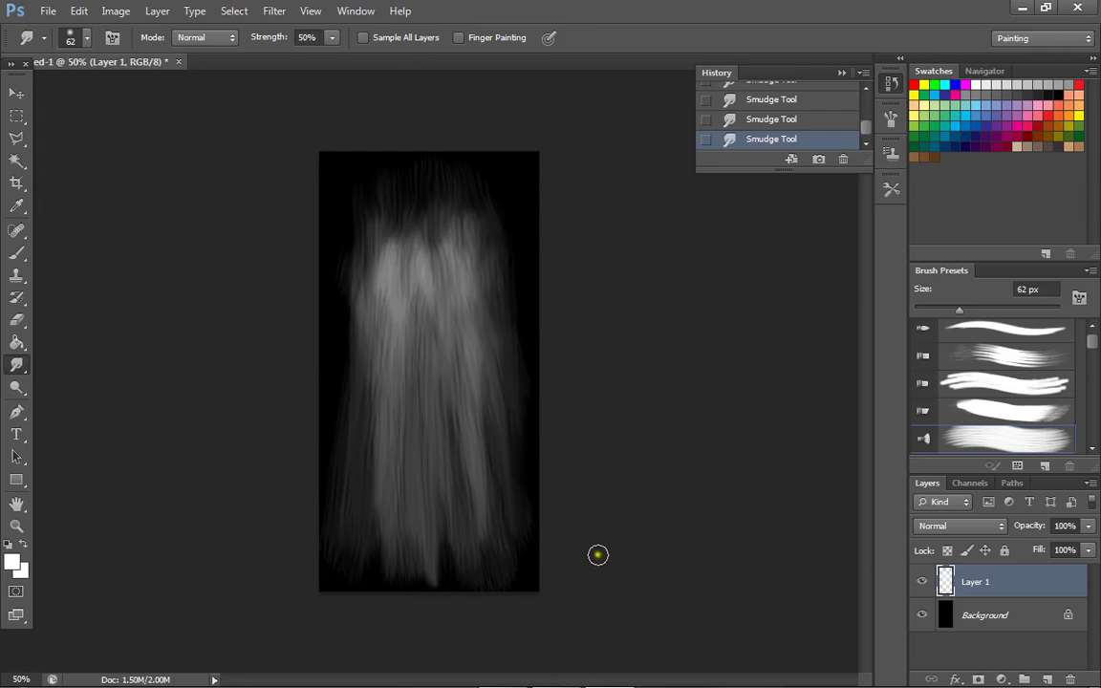
# - Delete the black Background layer and try inverting the remaining streaks and back
pyautogui.click(924, 617)
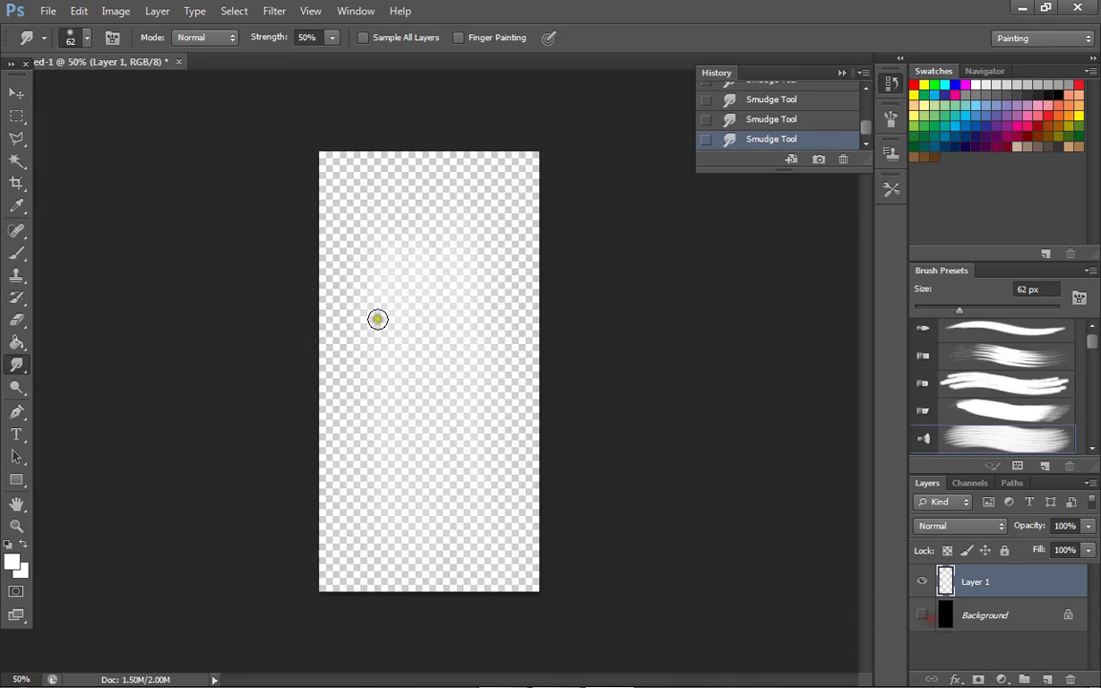
pyautogui.click(920, 617)
pyautogui.click(957, 617)
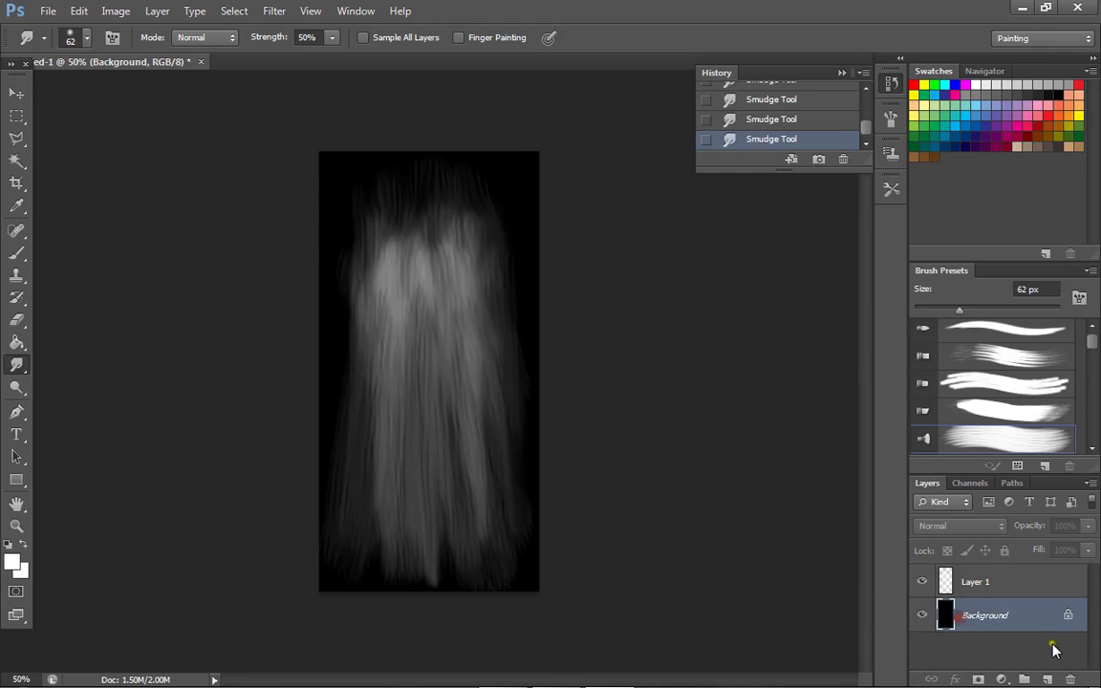
pyautogui.click(1071, 680)
pyautogui.click(514, 264)
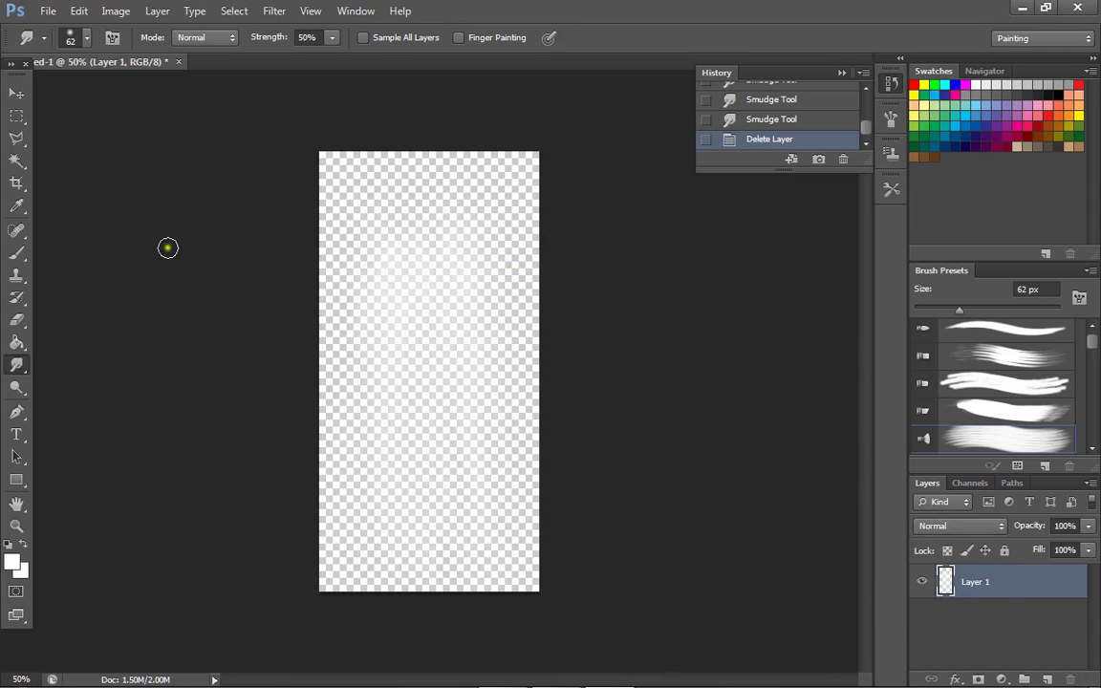
pyautogui.hotkey('ctrl', 'i')
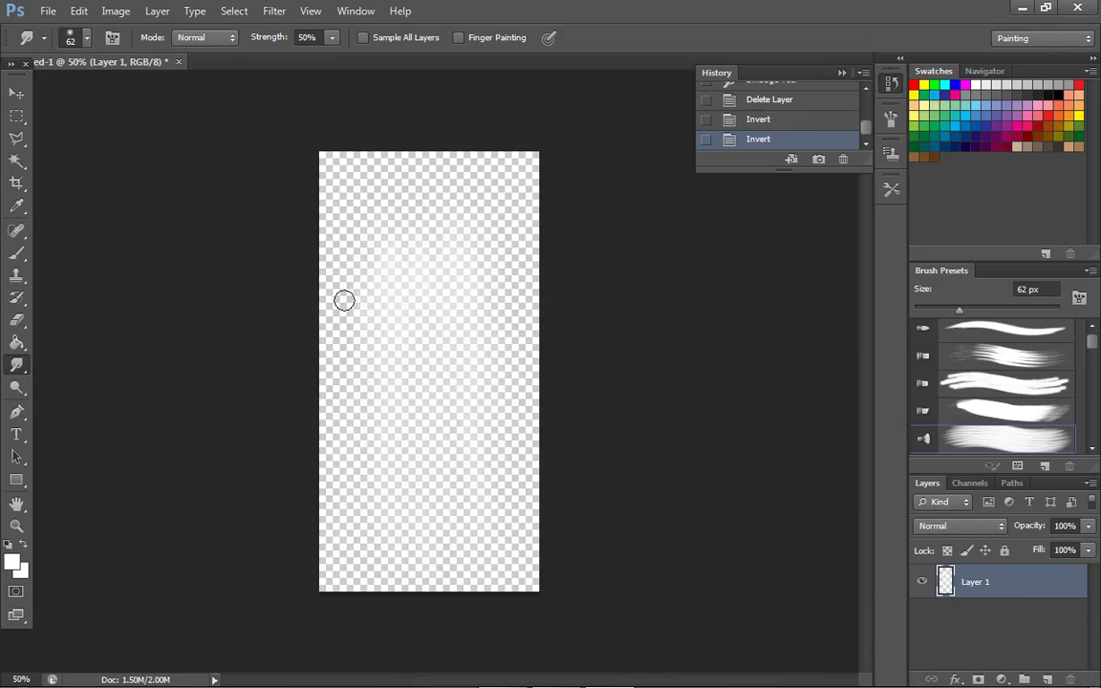
# - Save the image to the Desktop as a PNG file named Light, accepting Smallest / Slow compression without interlacing
pyautogui.click(56, 12)
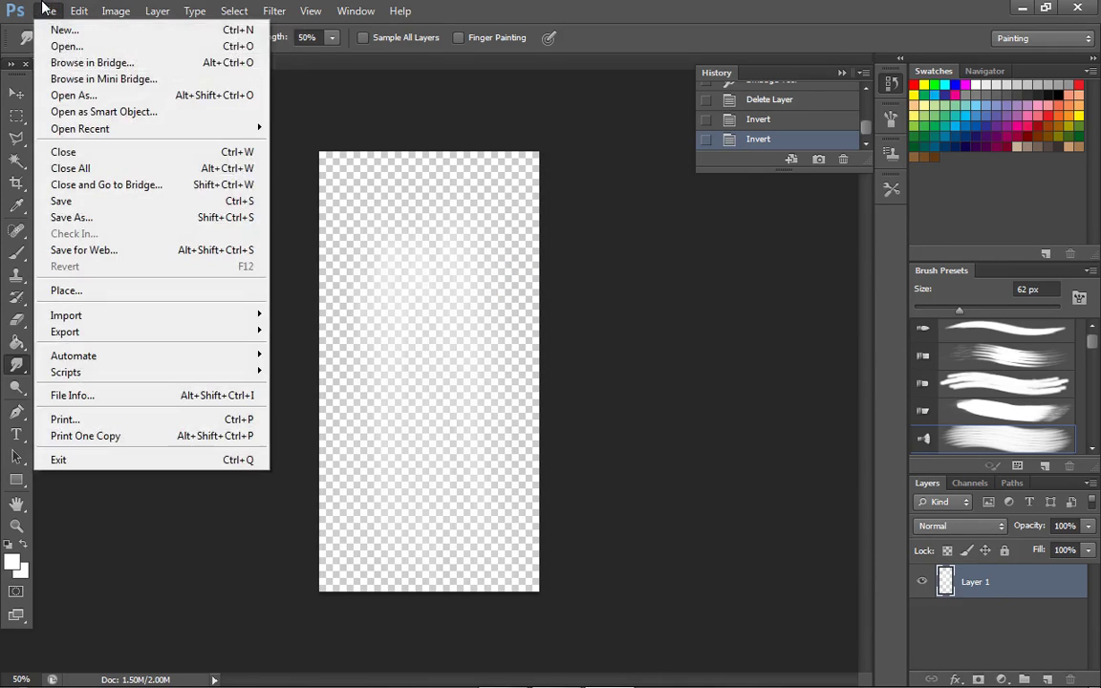
pyautogui.click(107, 222)
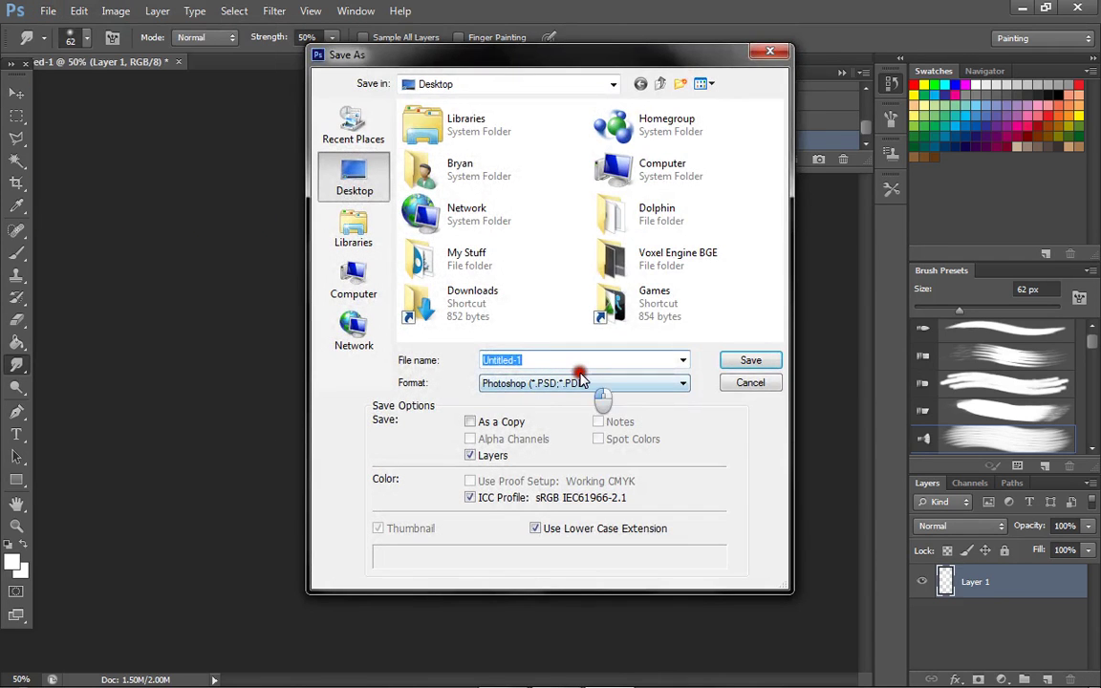
pyautogui.click(580, 383)
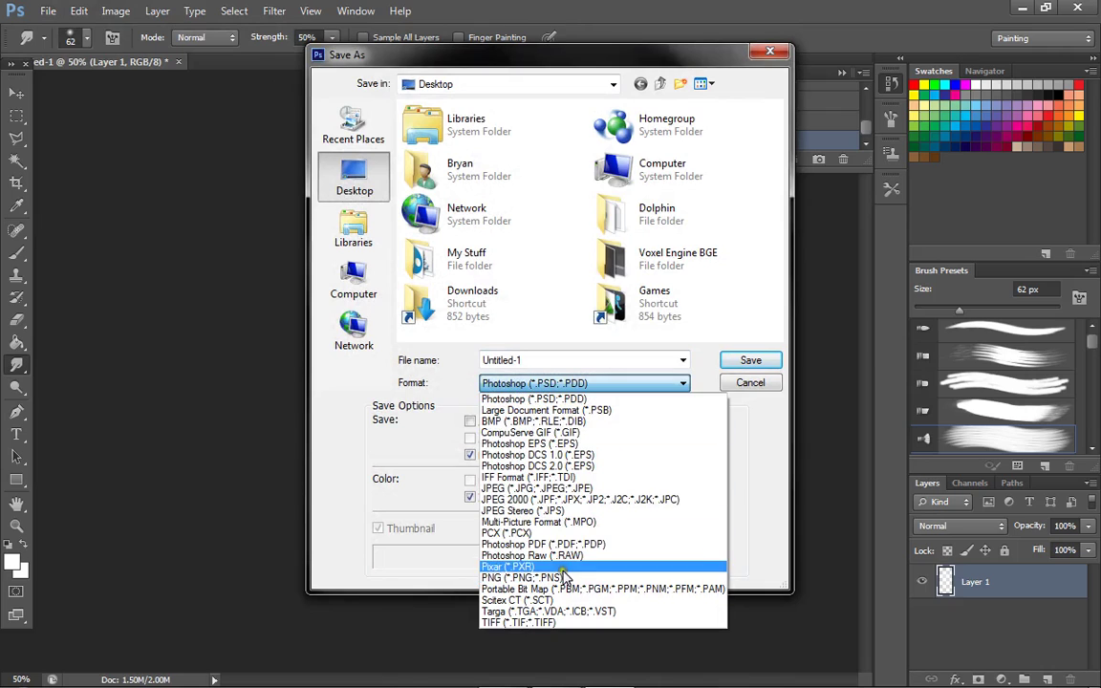
pyautogui.click(558, 575)
pyautogui.click(522, 372)
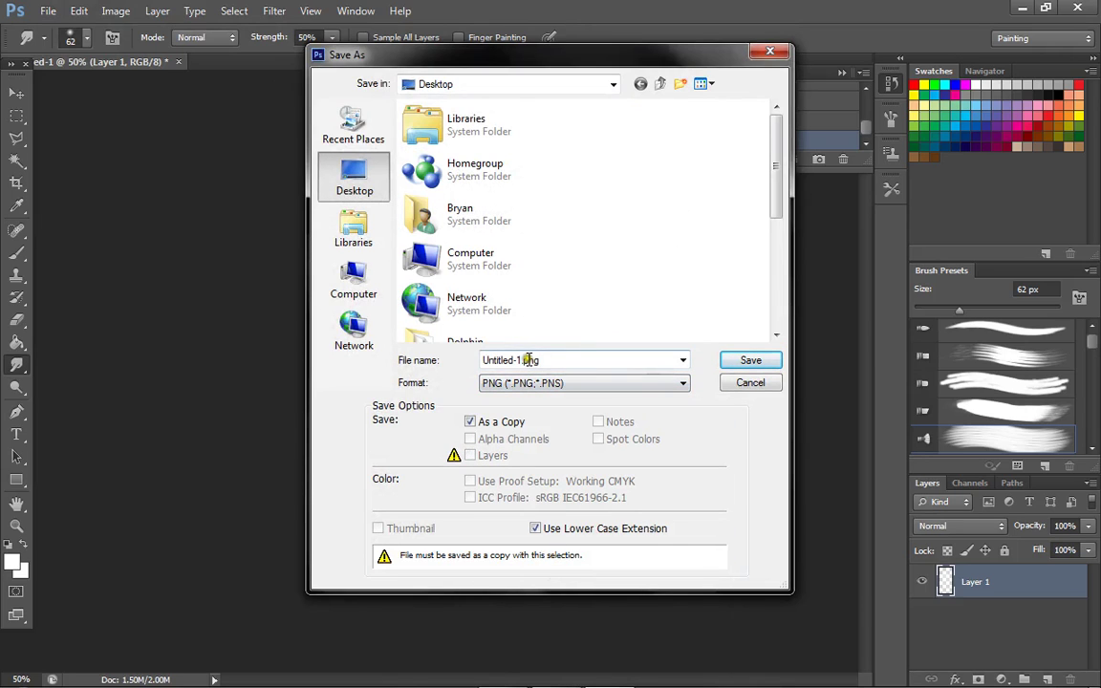
pyautogui.doubleClick(521, 360)
pyautogui.click(519, 359)
pyautogui.write('Light')
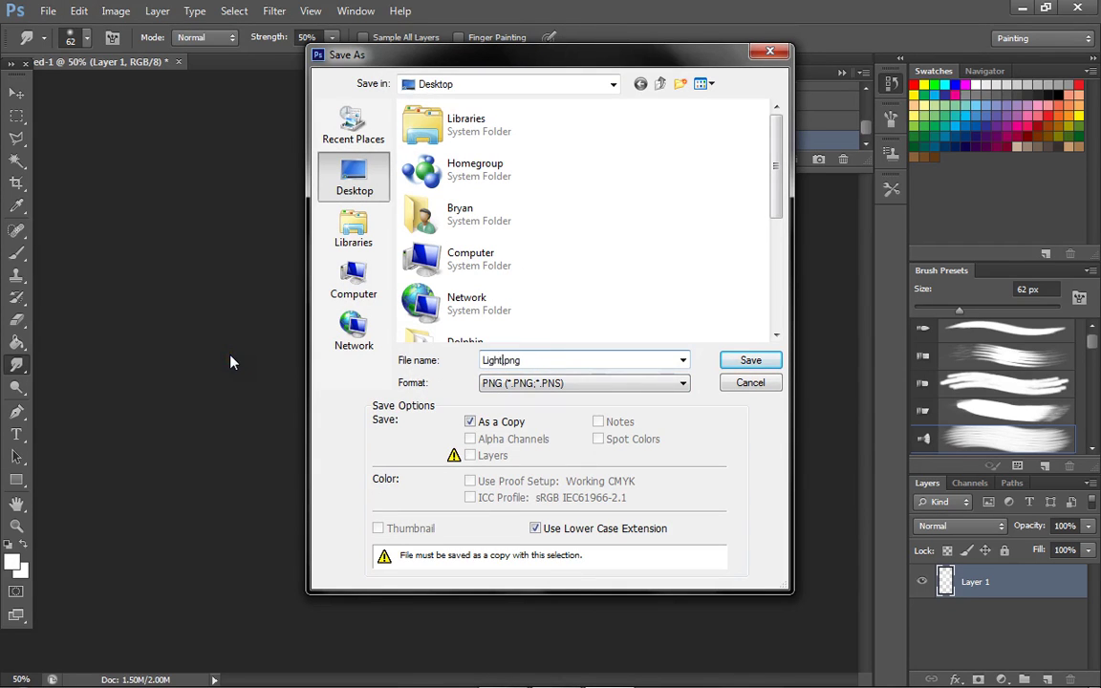
pyautogui.press('Return')
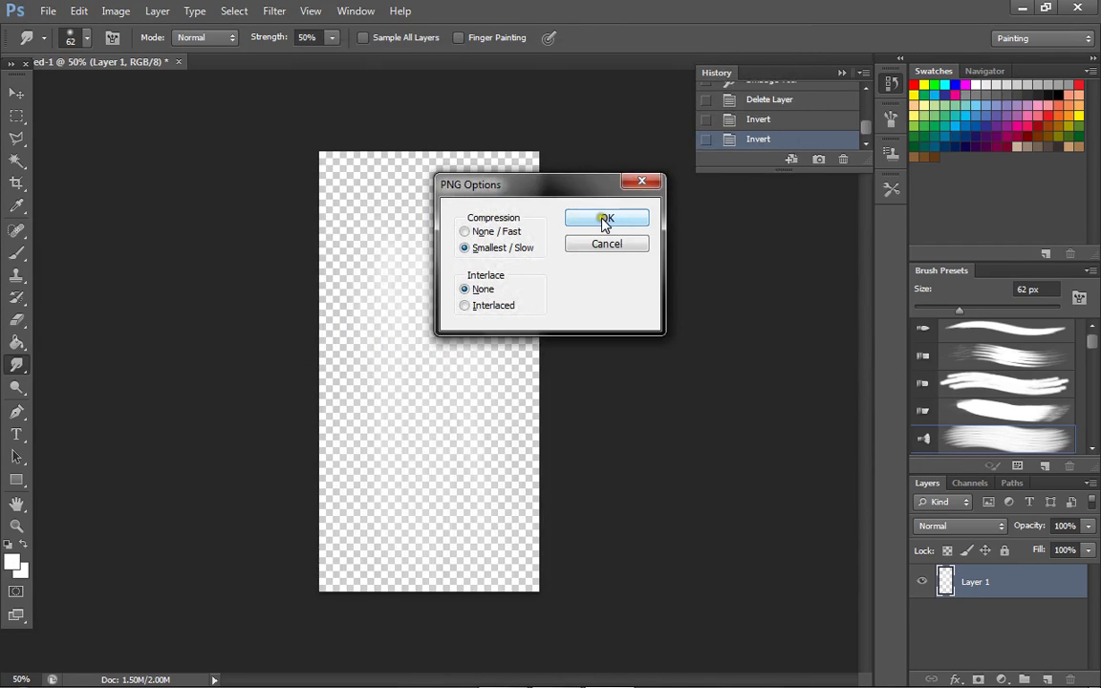
pyautogui.click(604, 220)
# - Quit the image editor without saving the untitled document and move the Light file to the middle of the desktop
pyautogui.click(1077, 7)
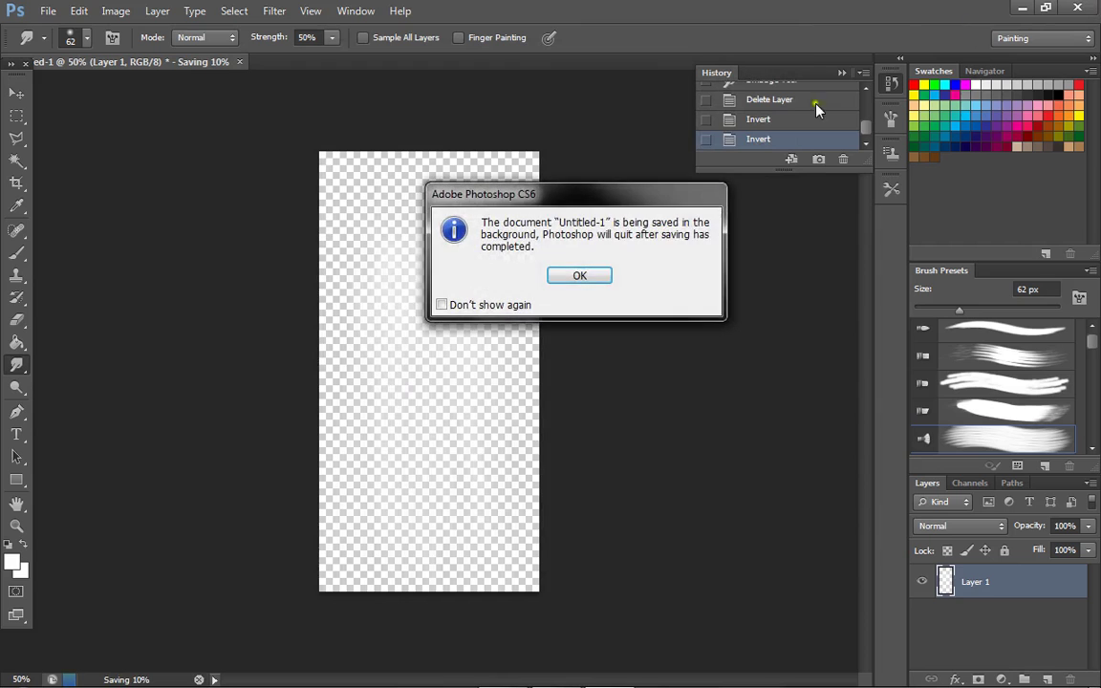
pyautogui.click(579, 277)
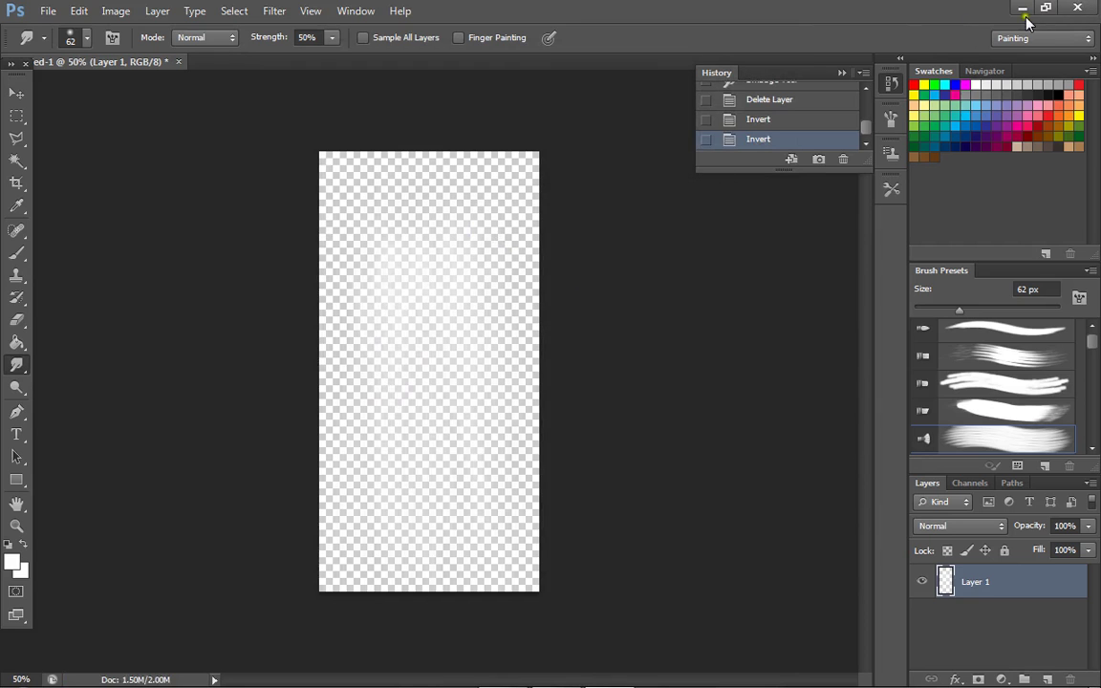
pyautogui.click(592, 265)
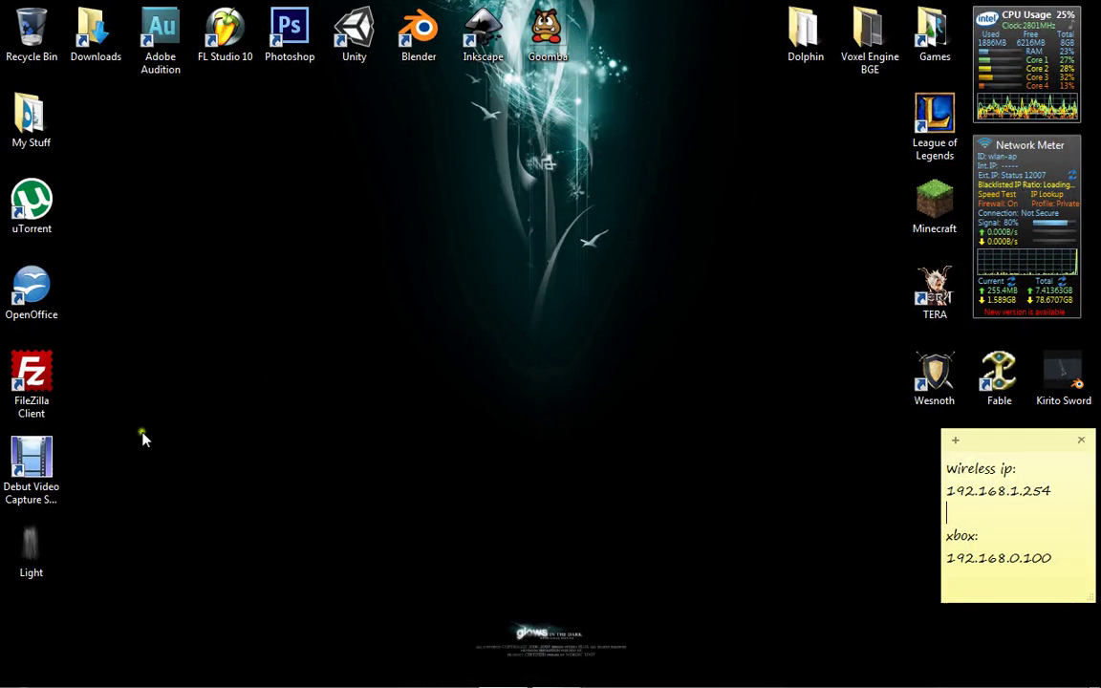
pyautogui.moveTo(32, 560); pyautogui.dragTo(433, 406)
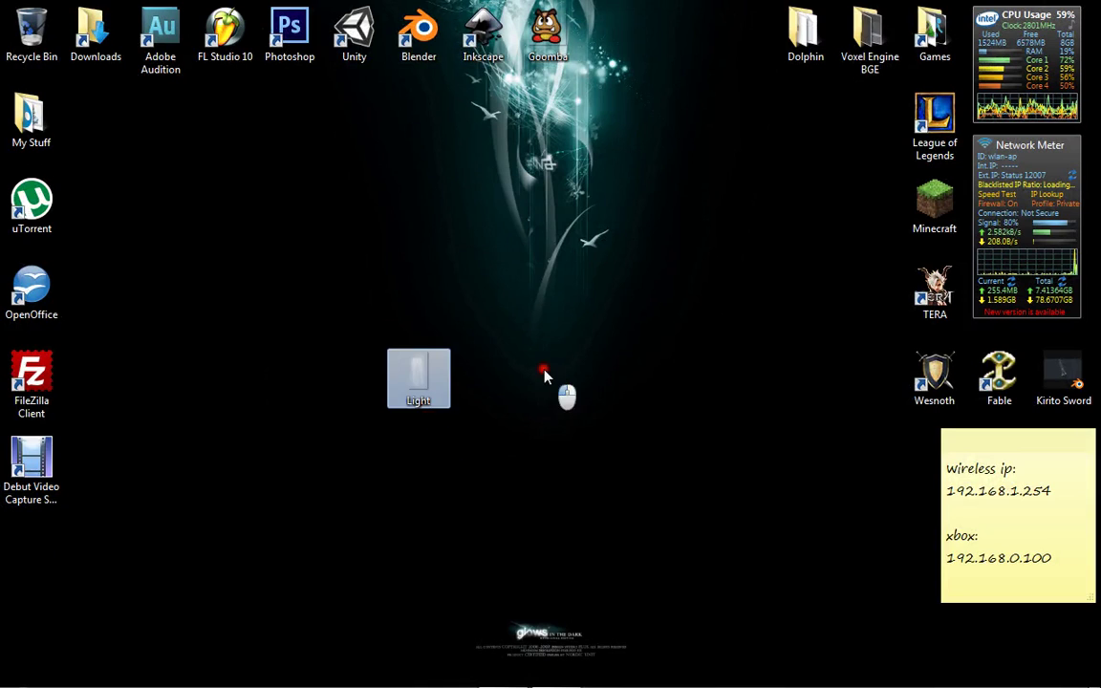
pyautogui.click(544, 376)
# - Open Blender in a maximized window, dismiss the splash screen and select the Sun lamp above the ground
pyautogui.doubleClick(395, 27)
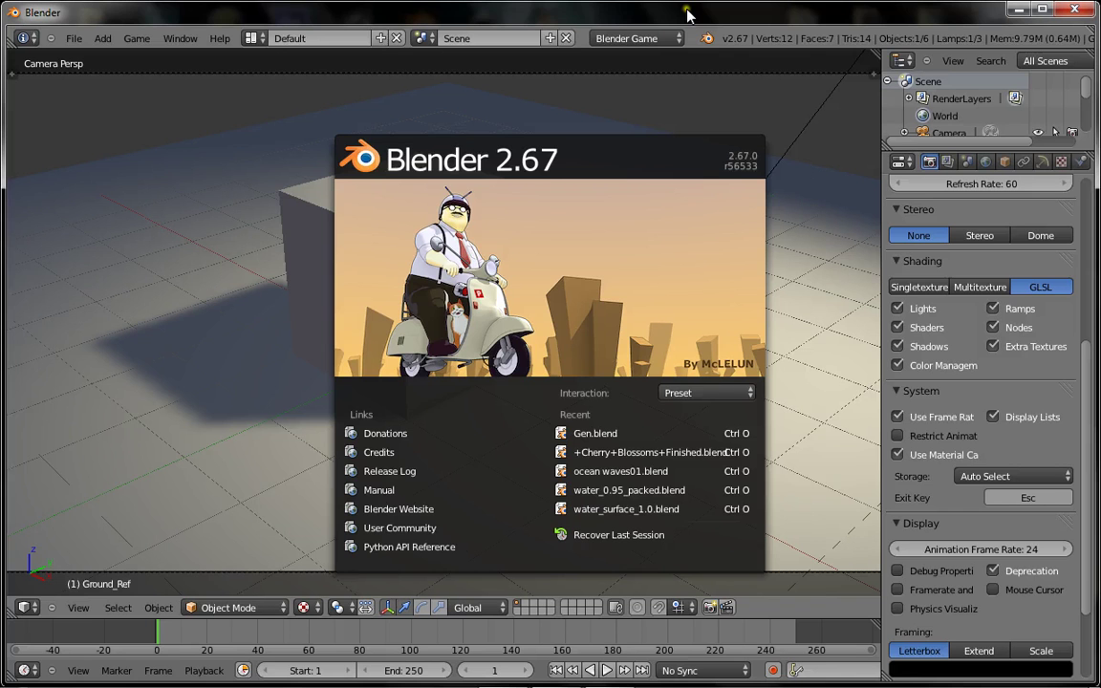
pyautogui.doubleClick(688, 14)
pyautogui.click(281, 338)
pyautogui.scroll(-6, 288, 304)
pyautogui.moveTo(370, 272); pyautogui.dragTo(361, 306, button='middle')
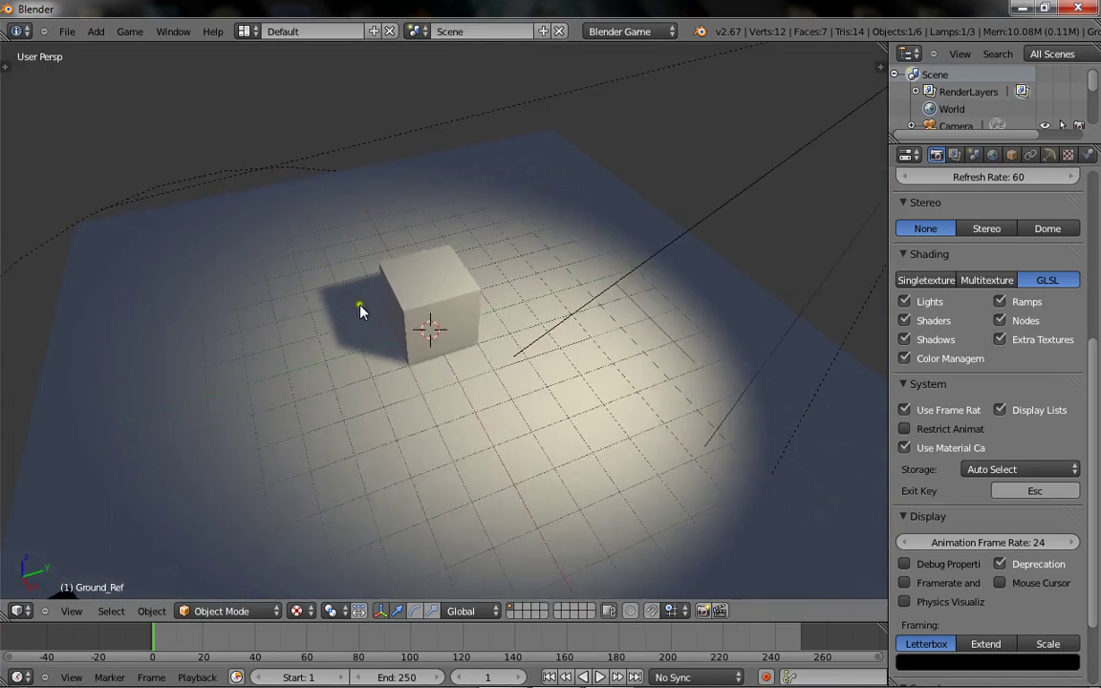
pyautogui.scroll(-4, 360, 310)
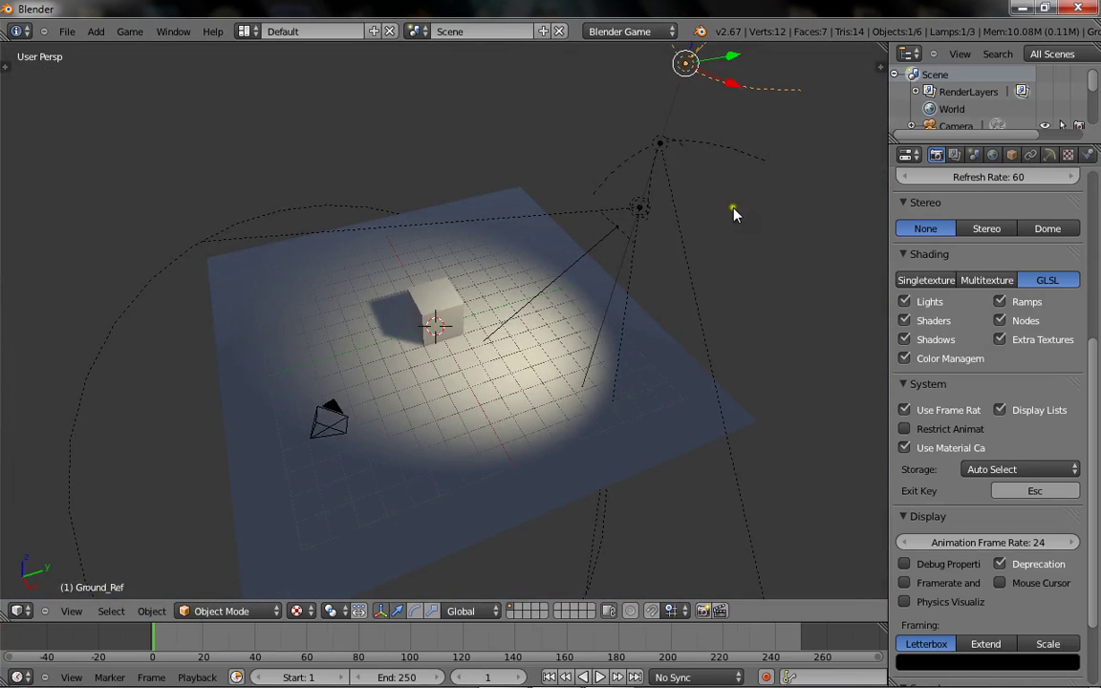
pyautogui.rightClick(639, 213)
pyautogui.rightClick(640, 212)
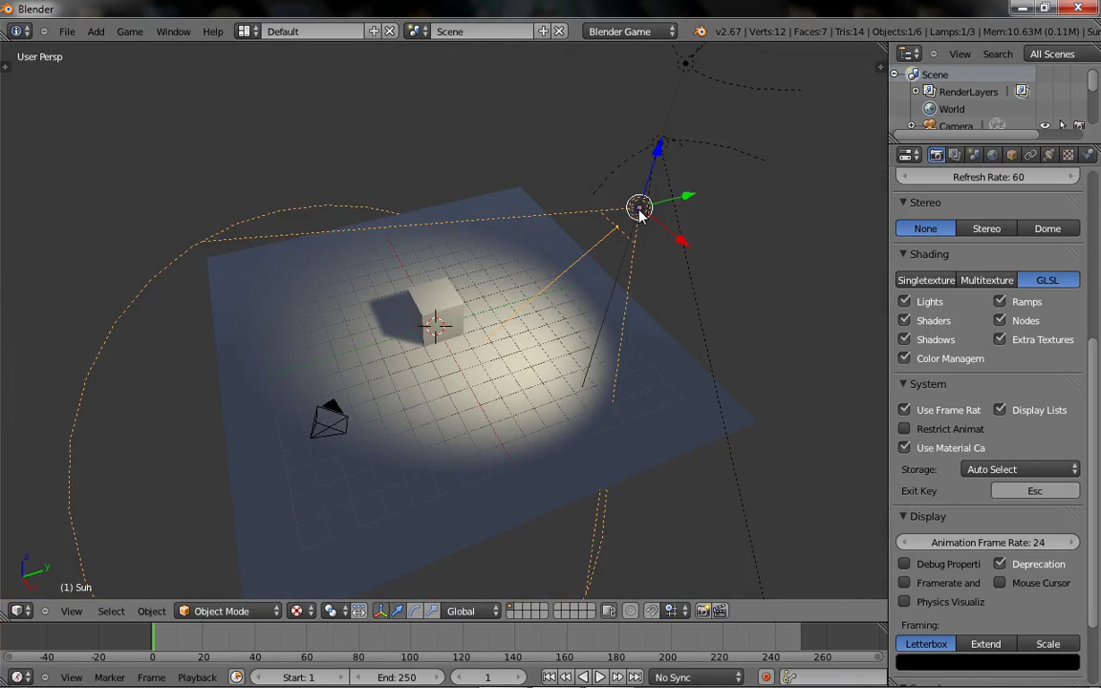
# - Add a plane above the cube and rotate it 90 degrees about the X axis so it stands upright
pyautogui.moveTo(872, 183); pyautogui.dragTo(404, 330, button='middle')
pyautogui.hotkey('shift', 'a')
pyautogui.click(629, 265)
pyautogui.moveTo(449, 296); pyautogui.dragTo(680, 203, button='middle')
pyautogui.write('rx90')
pyautogui.press('Return')
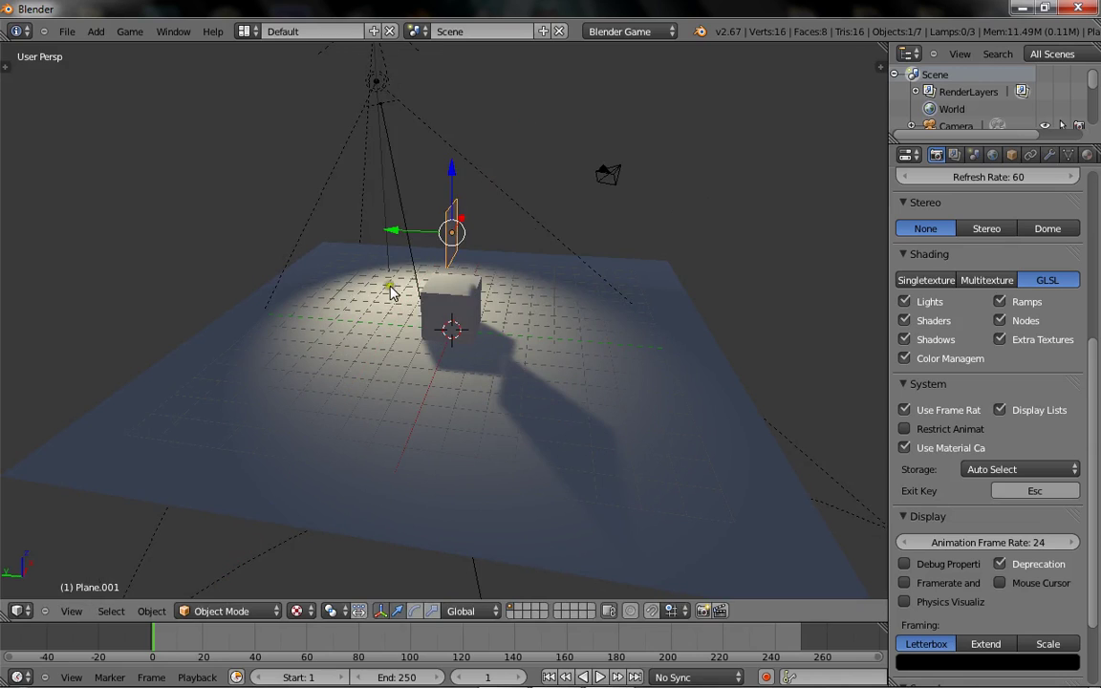
# - Give the upright plane a new material with a pure white diffuse color and make it shadeless
pyautogui.moveTo(406, 234); pyautogui.dragTo(593, 220, button='middle')
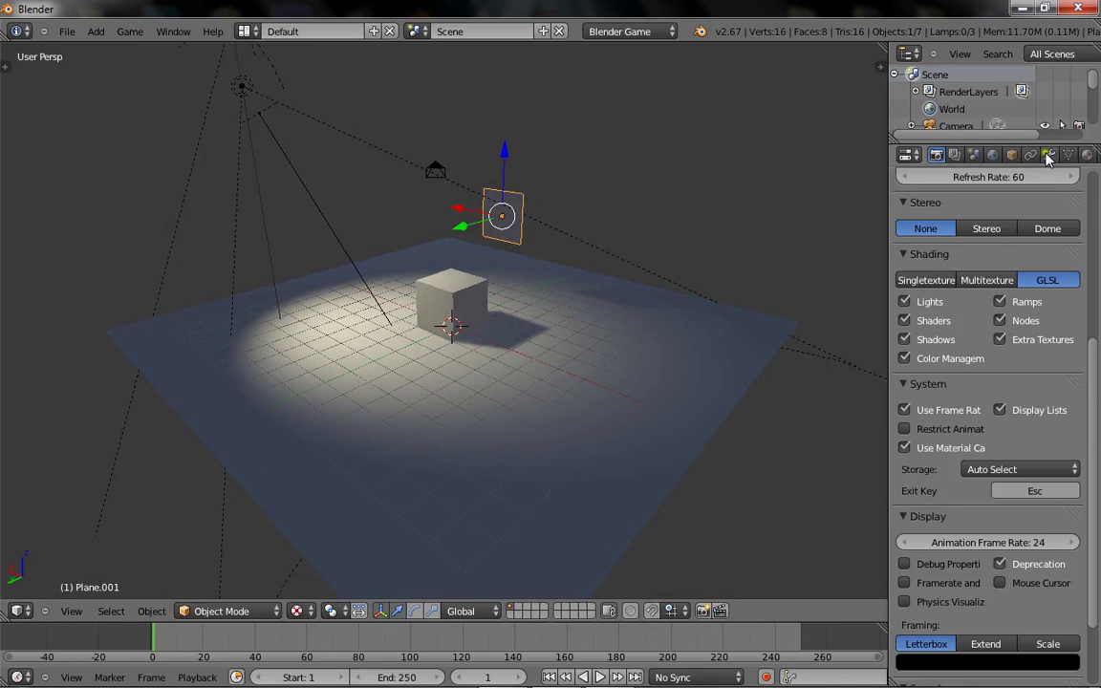
pyautogui.click(1089, 155)
pyautogui.click(941, 271)
pyautogui.scroll(-3, 956, 489)
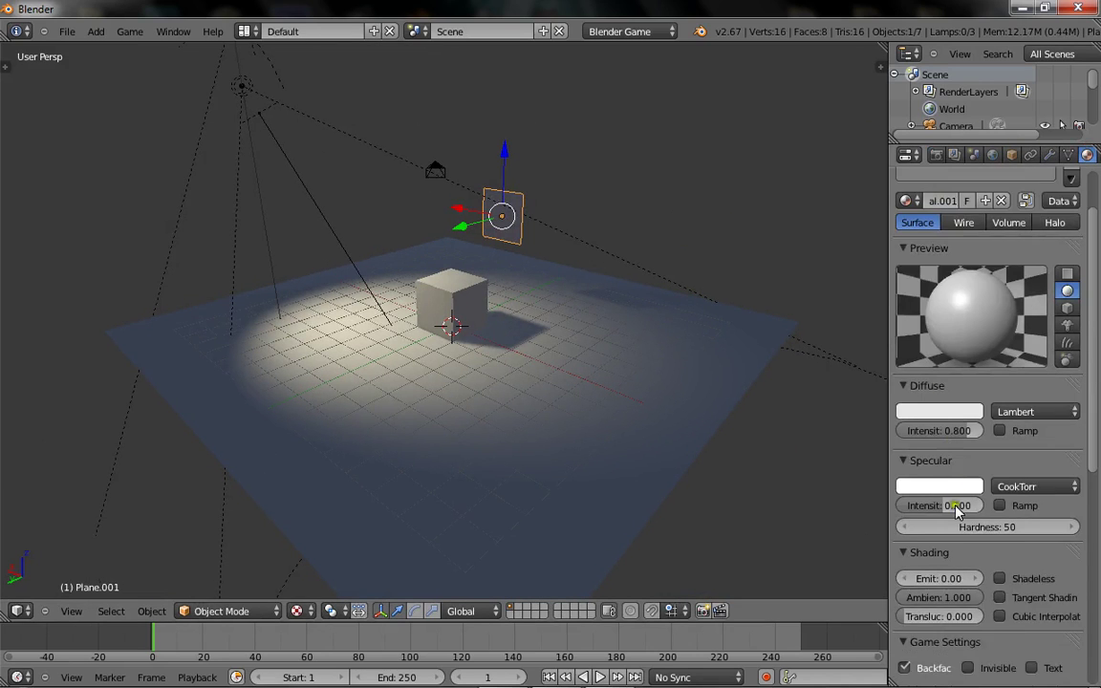
pyautogui.click(958, 413)
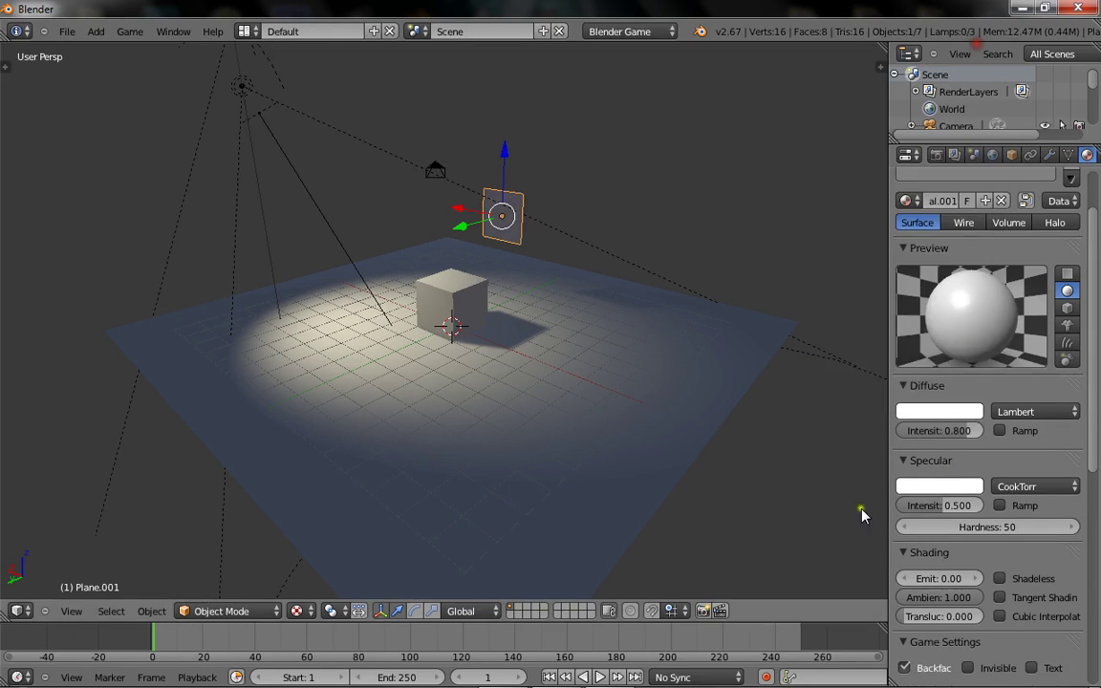
pyautogui.click(1000, 578)
pyautogui.scroll(2, 308, 228)
pyautogui.moveTo(308, 227); pyautogui.dragTo(648, 304, button='middle')
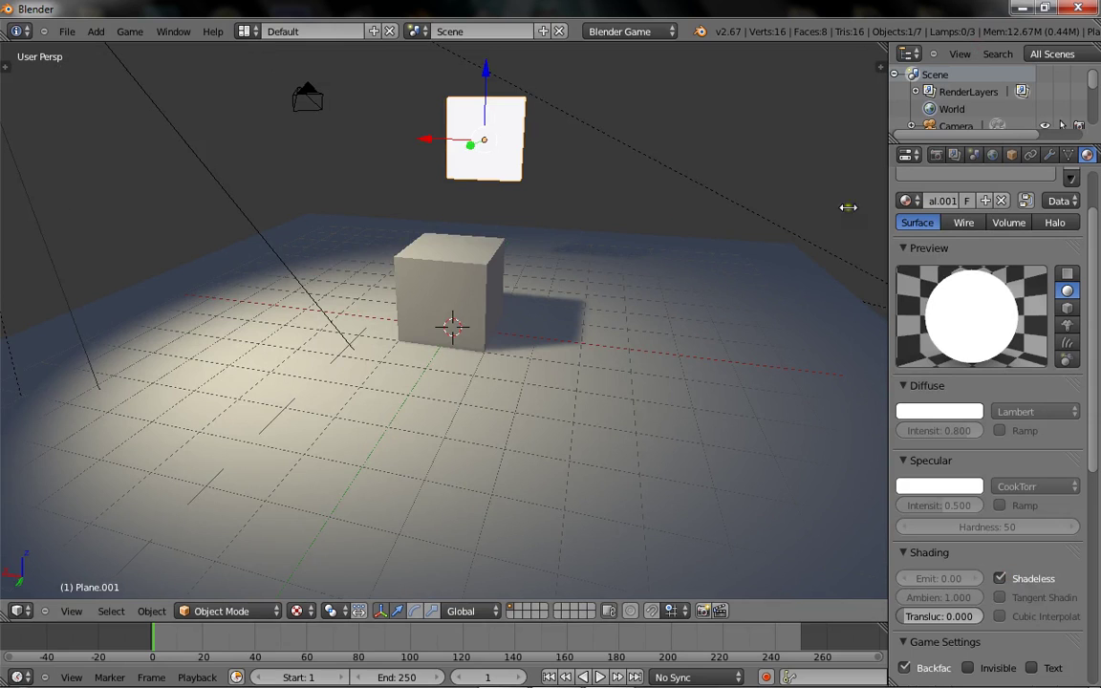
# - Add a second mesh plane and raise it above the cube
pyautogui.scroll(-7, 335, 398)
pyautogui.scroll(5, 348, 439)
pyautogui.moveTo(424, 409); pyautogui.dragTo(428, 449, button='middle')
pyautogui.hotkey('shift', 'a')
pyautogui.moveTo(427, 447)
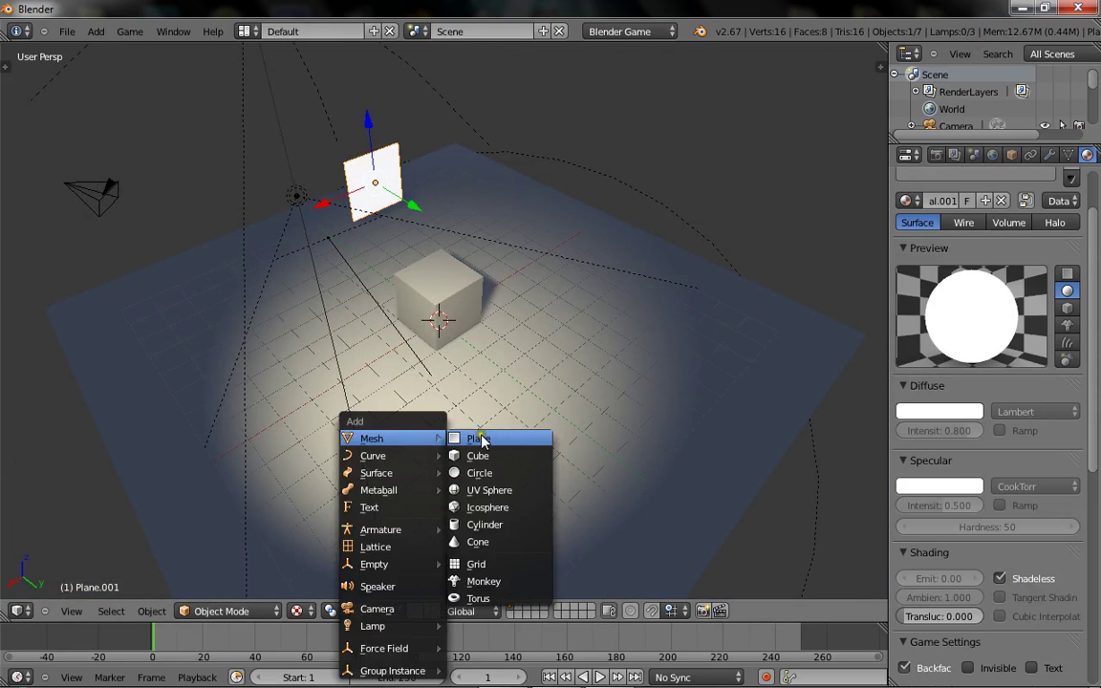
pyautogui.click(496, 436)
pyautogui.moveTo(442, 273); pyautogui.dragTo(440, 198)
# - Stretch the horizontal plane in Edit Mode into a long rectangle by moving one of its edges outward along the Y axis
pyautogui.press('Tab')
pyautogui.moveTo(441, 198); pyautogui.dragTo(555, 349, button='middle')
pyautogui.scroll(3, 556, 349)
pyautogui.press('a')
pyautogui.rightClick(532, 215)
pyautogui.moveTo(537, 282); pyautogui.dragTo(767, 339)
pyautogui.press('Tab')
pyautogui.scroll(-4, 657, 393)
pyautogui.moveTo(438, 290); pyautogui.dragTo(331, 332, button='middle')
pyautogui.scroll(3, 332, 332)
pyautogui.press('Tab')
pyautogui.moveTo(278, 559); pyautogui.dragTo(347, 467)
pyautogui.press('Tab')
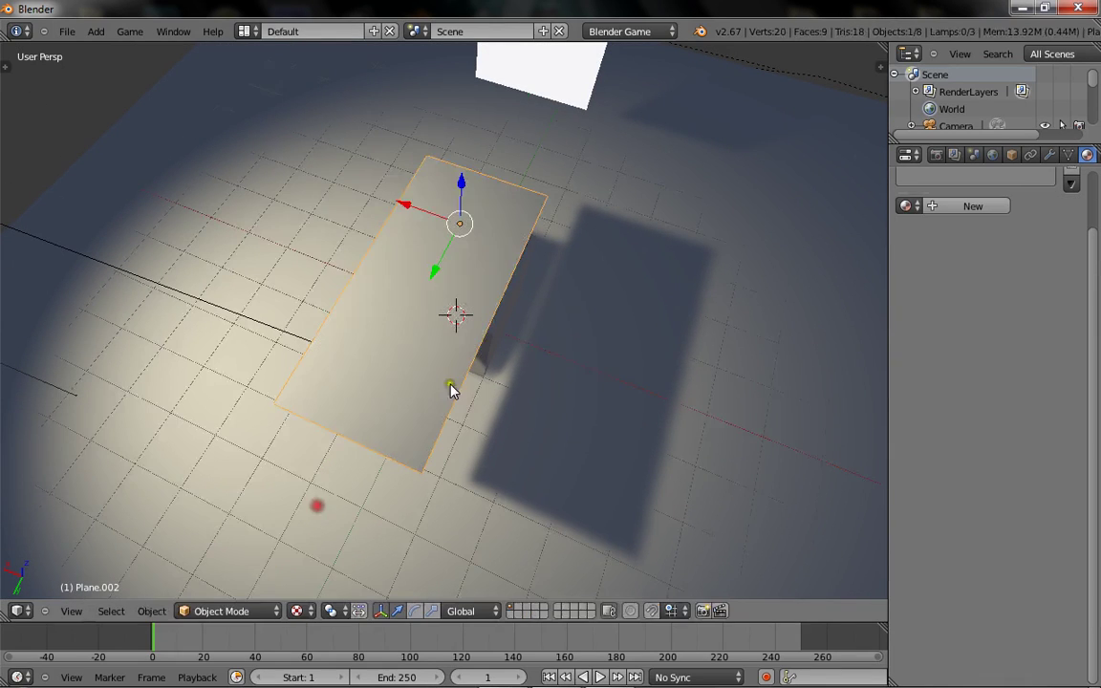
# - Create a material named LightRays on the long plane and add a texture named Lightrays to it
pyautogui.click(973, 205)
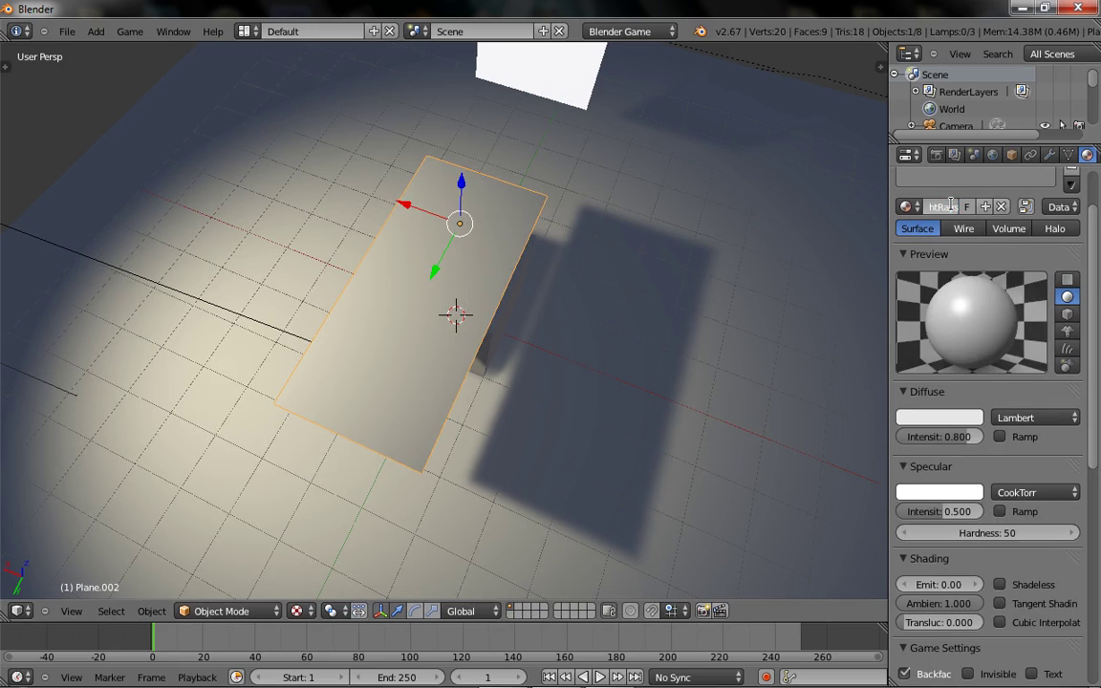
pyautogui.scroll(-2, 1057, 160)
pyautogui.click(1049, 154)
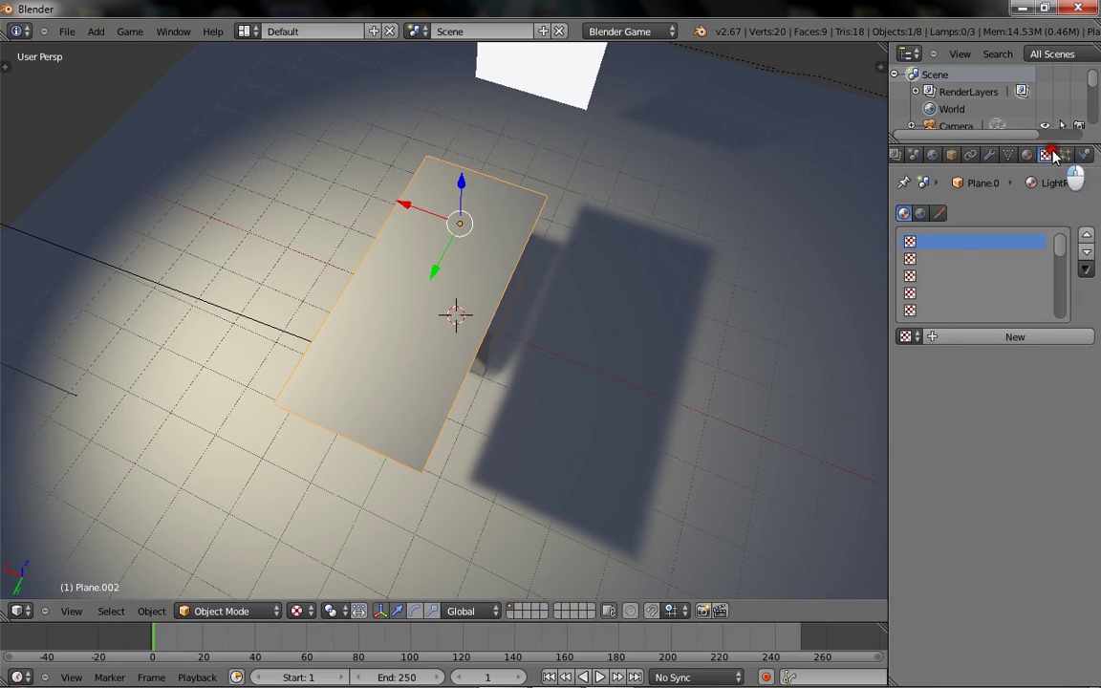
pyautogui.click(958, 346)
pyautogui.click(957, 346)
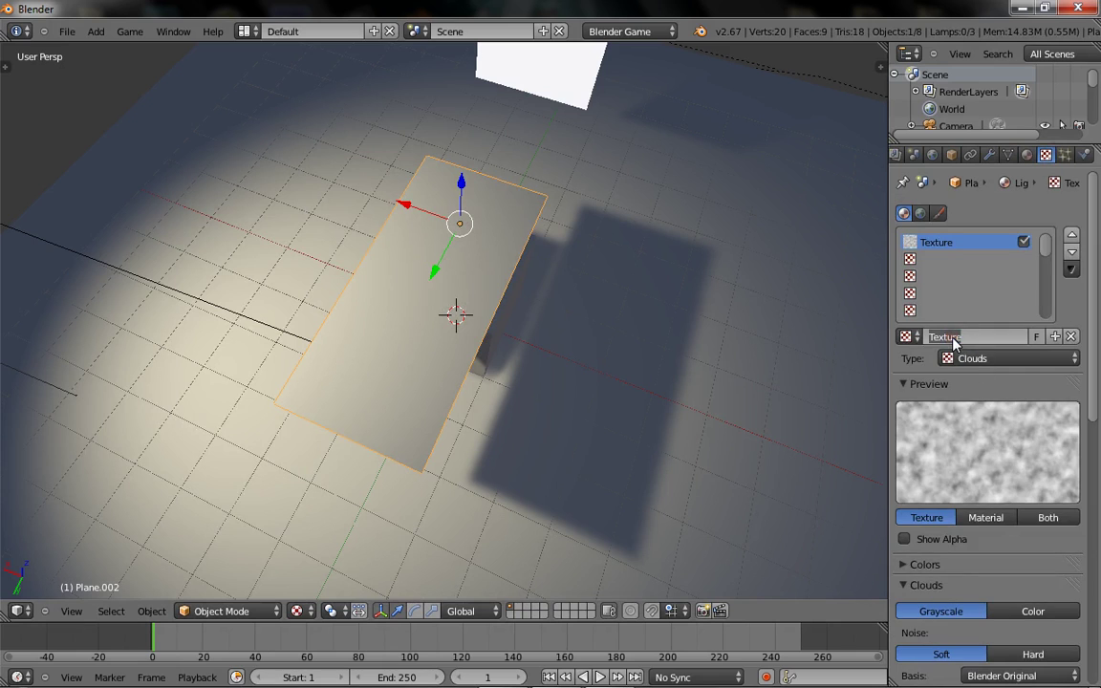
pyautogui.write('Lightrays')
pyautogui.press('Return')
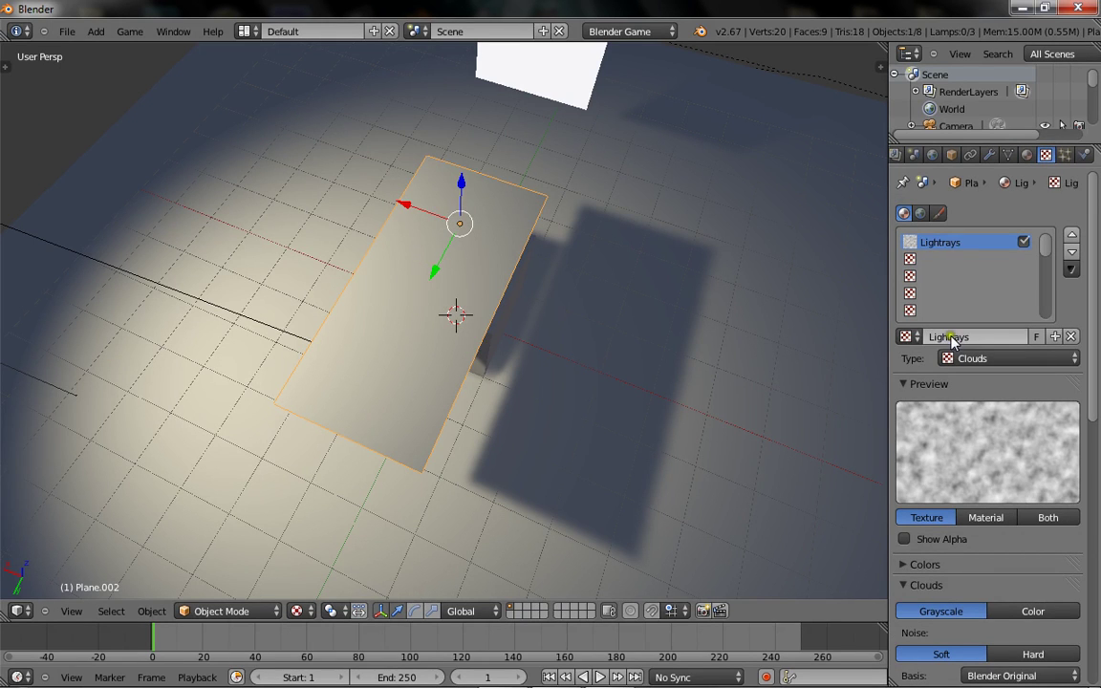
# - Set the Lightrays texture type to Image or Movie and load Light.png from the Desktop
pyautogui.click(1009, 359)
pyautogui.click(988, 250)
pyautogui.scroll(-2, 989, 418)
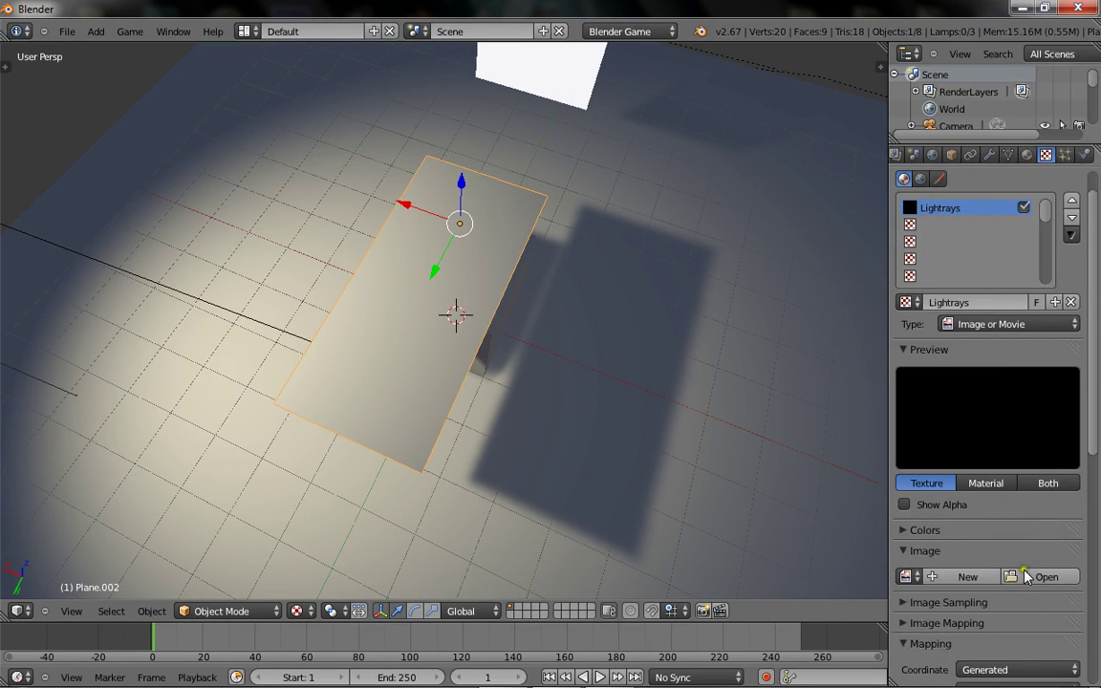
pyautogui.click(1028, 566)
pyautogui.click(50, 240)
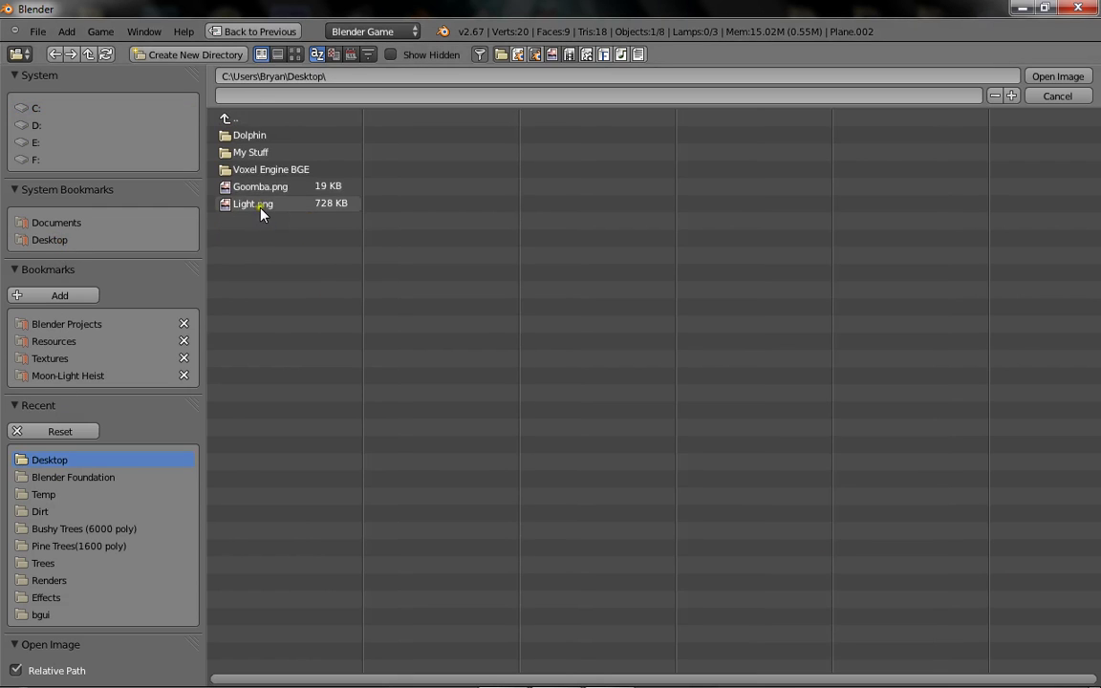
pyautogui.doubleClick(253, 203)
pyautogui.scroll(2, 533, 370)
# - Set the texture's mapping coordinates to UV and unwrap the whole long plane
pyautogui.scroll(-8, 1007, 426)
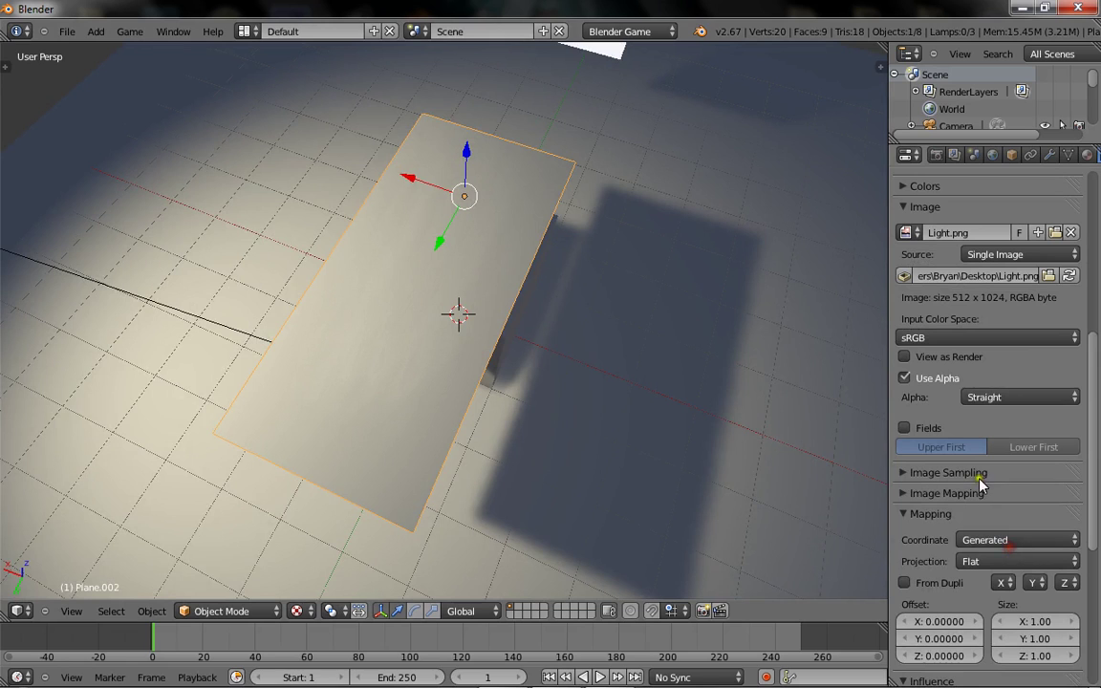
pyautogui.click(1016, 541)
pyautogui.click(1061, 465)
pyautogui.press('Tab')
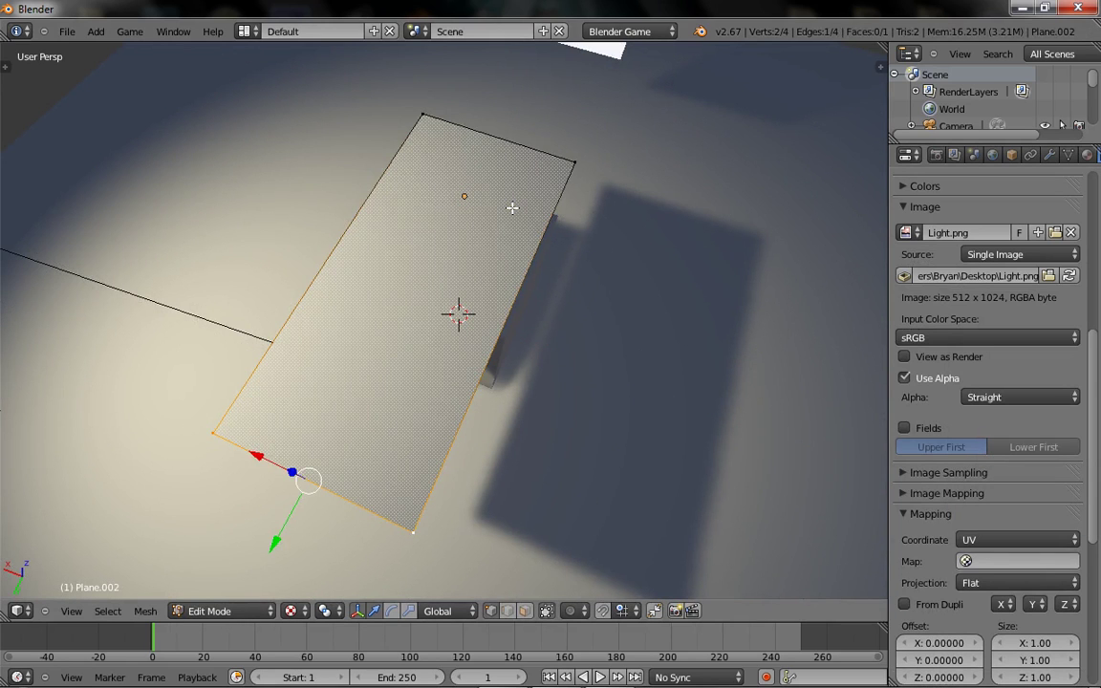
pyautogui.press('a')
pyautogui.press('a')
pyautogui.press('u')
pyautogui.click(512, 208)
pyautogui.press('Tab')
# - Make the Lightrays texture influence the material's Emit and Alpha in addition to its color
pyautogui.scroll(-7, 994, 522)
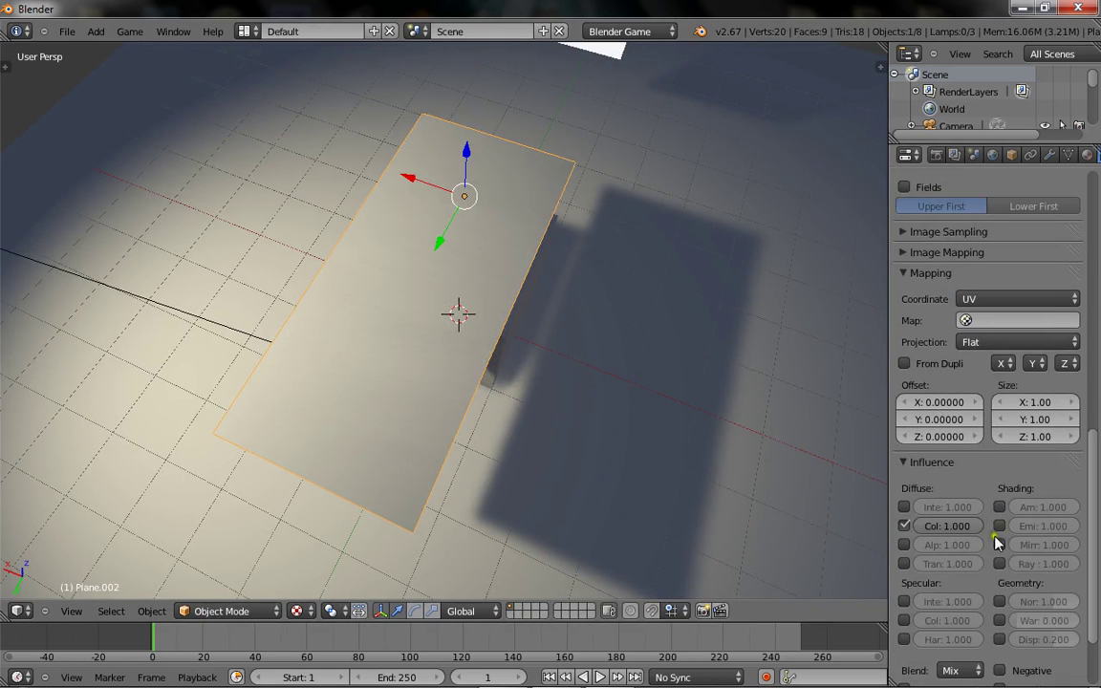
pyautogui.scroll(-2, 994, 523)
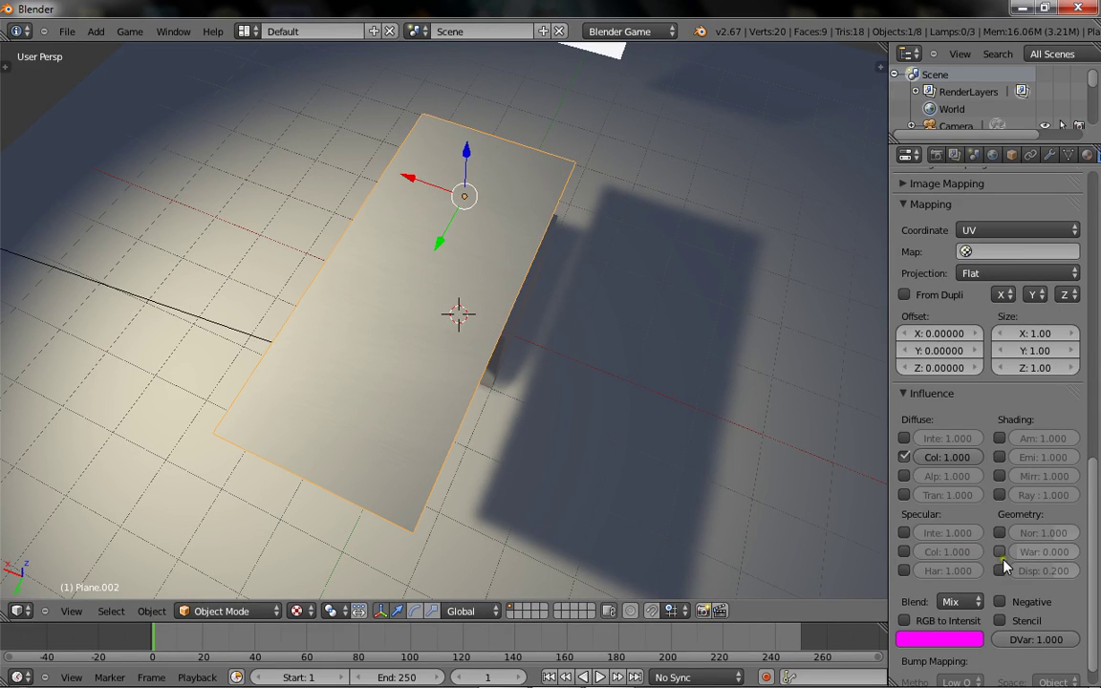
pyautogui.click(1004, 459)
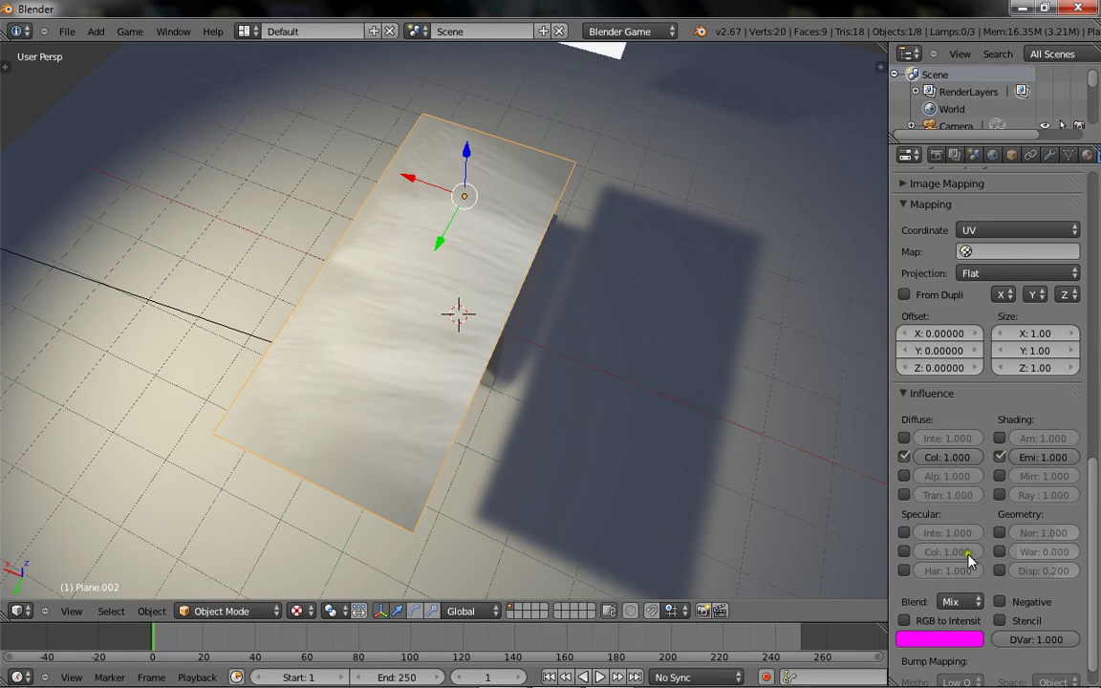
pyautogui.click(907, 476)
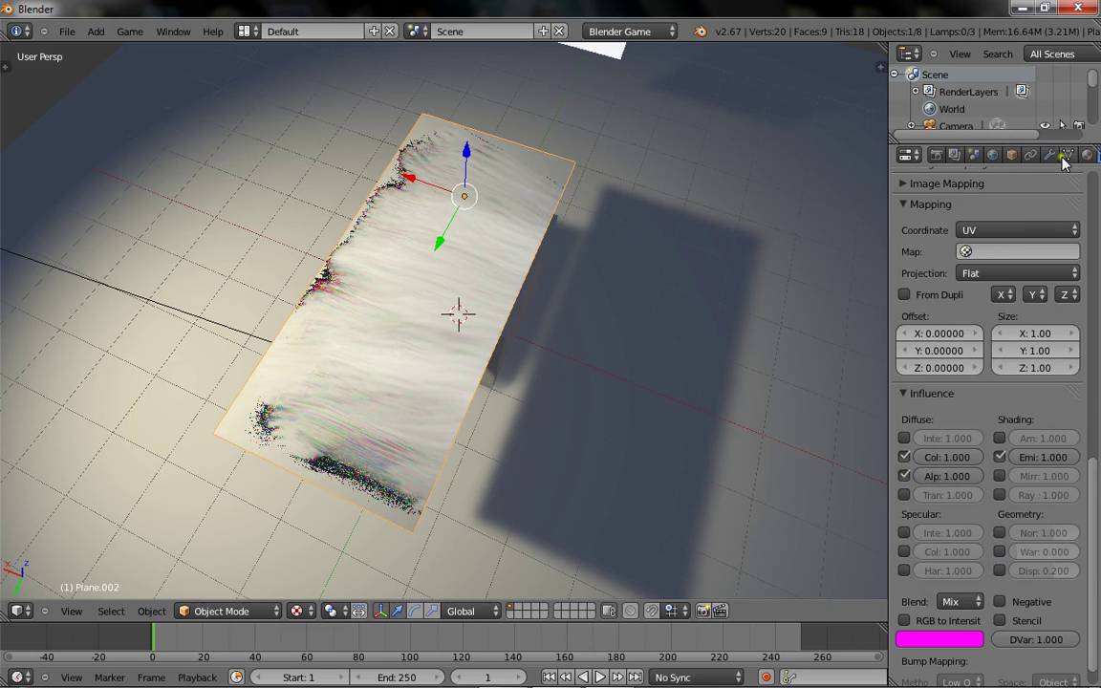
# - Set the material's game Alpha Blend to Alpha Clip and turn off backface culling
pyautogui.click(1085, 154)
pyautogui.scroll(-5, 913, 358)
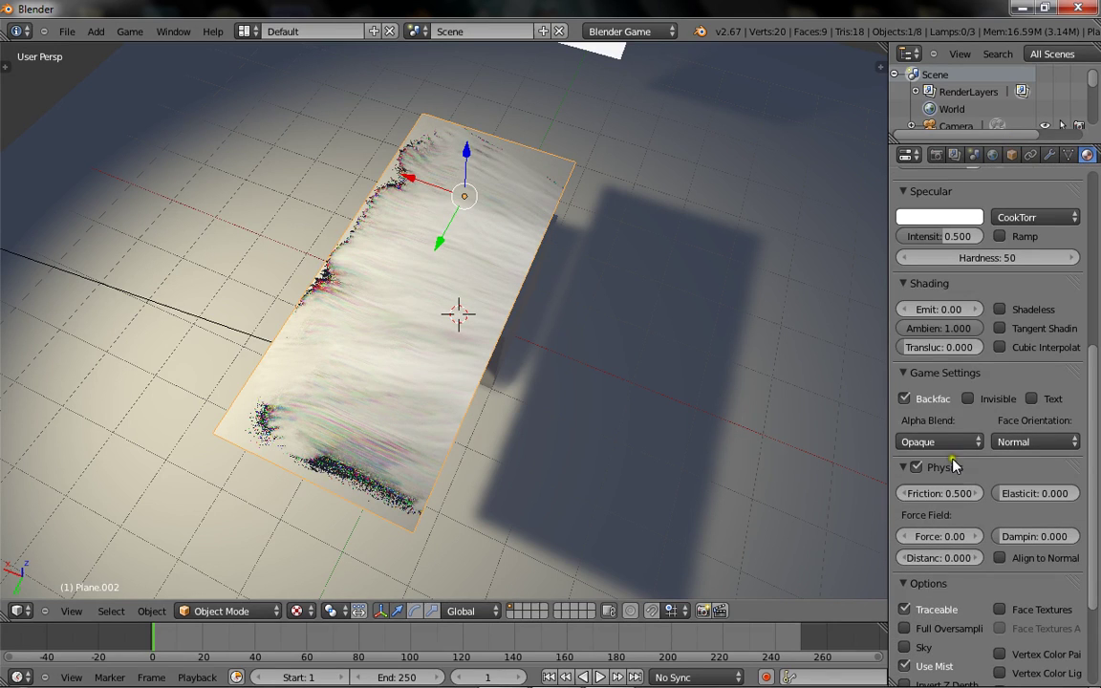
pyautogui.click(940, 442)
pyautogui.click(959, 387)
pyautogui.click(906, 398)
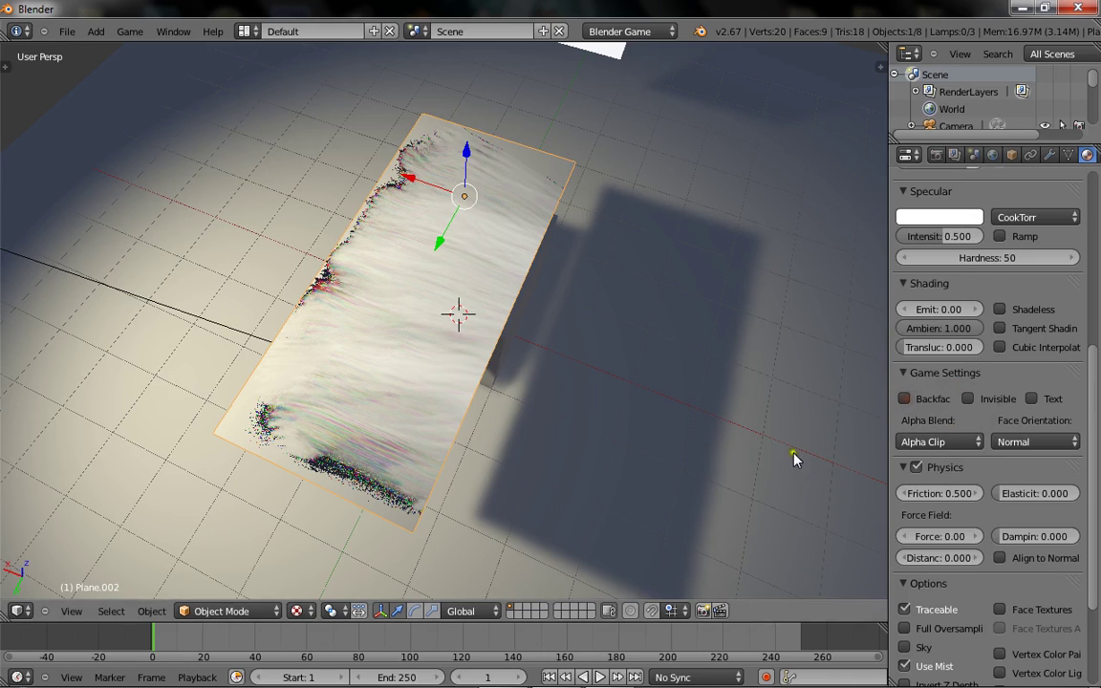
# - Enable transparency on the light plane's material using Z Transparency and set its alpha to 0
pyautogui.scroll(-4, 916, 379)
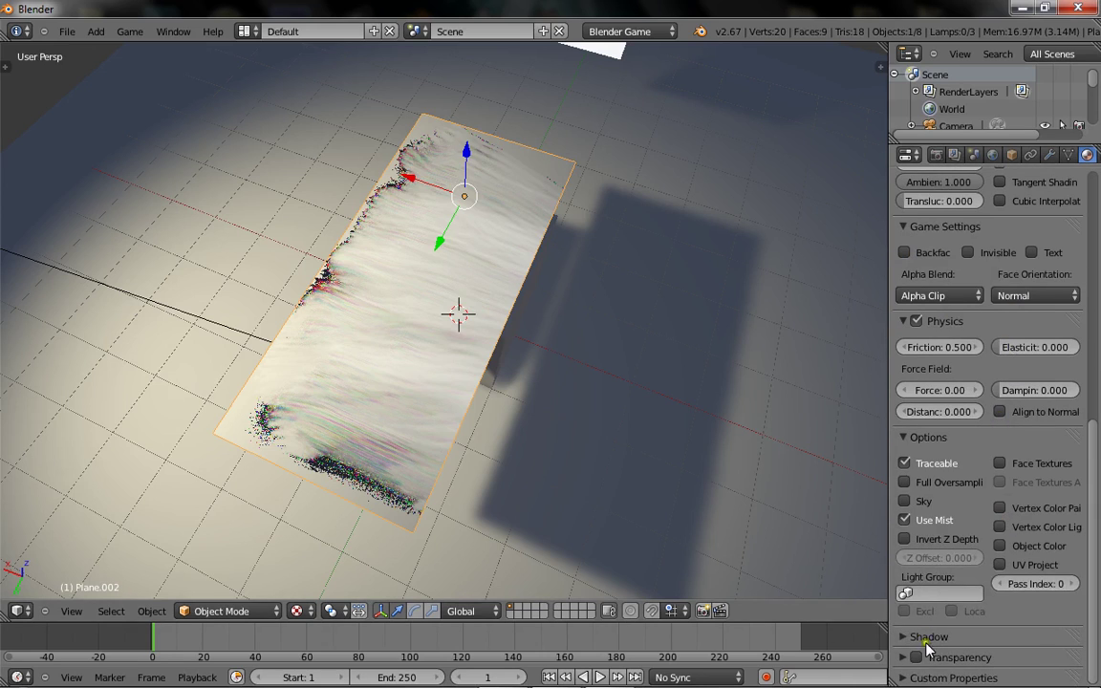
pyautogui.click(916, 658)
pyautogui.click(959, 658)
pyautogui.scroll(-1, 958, 658)
pyautogui.moveTo(1054, 655); pyautogui.dragTo(279, 548)
pyautogui.moveTo(406, 419); pyautogui.dragTo(622, 310, button='middle')
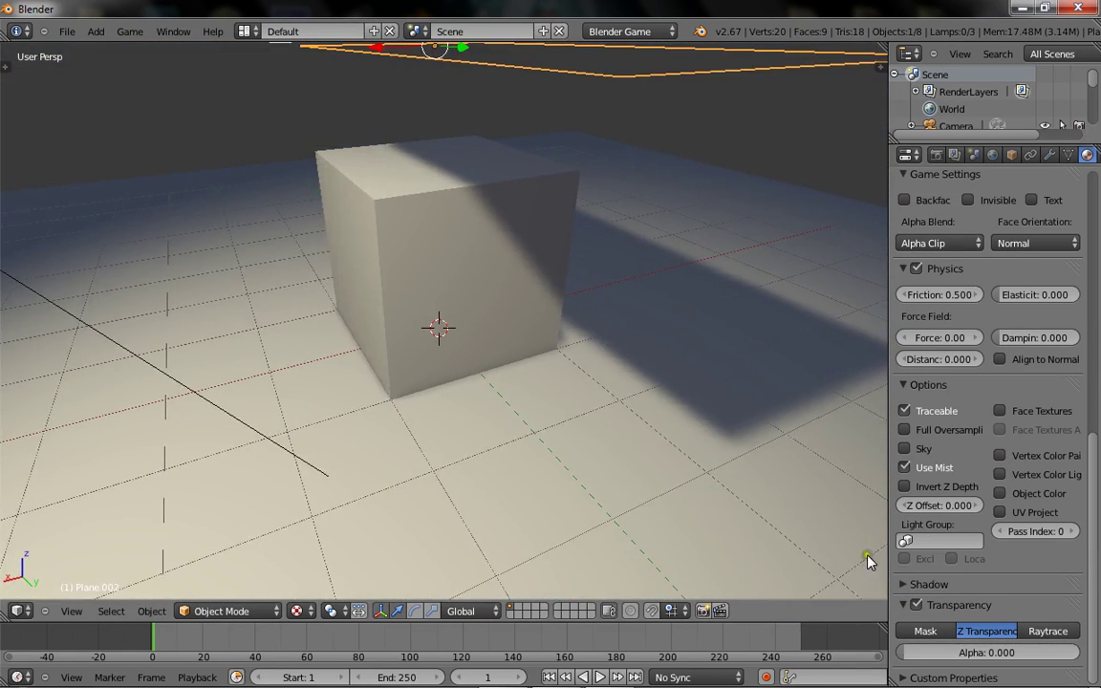
# - Try a transparency alpha of about 0.41 on the light plane's material
pyautogui.moveTo(935, 655); pyautogui.dragTo(953, 655)
pyautogui.scroll(-2, 607, 272)
pyautogui.moveTo(607, 273); pyautogui.dragTo(621, 335, button='middle')
pyautogui.moveTo(977, 647); pyautogui.dragTo(999, 653)
pyautogui.scroll(-2, 1066, 156)
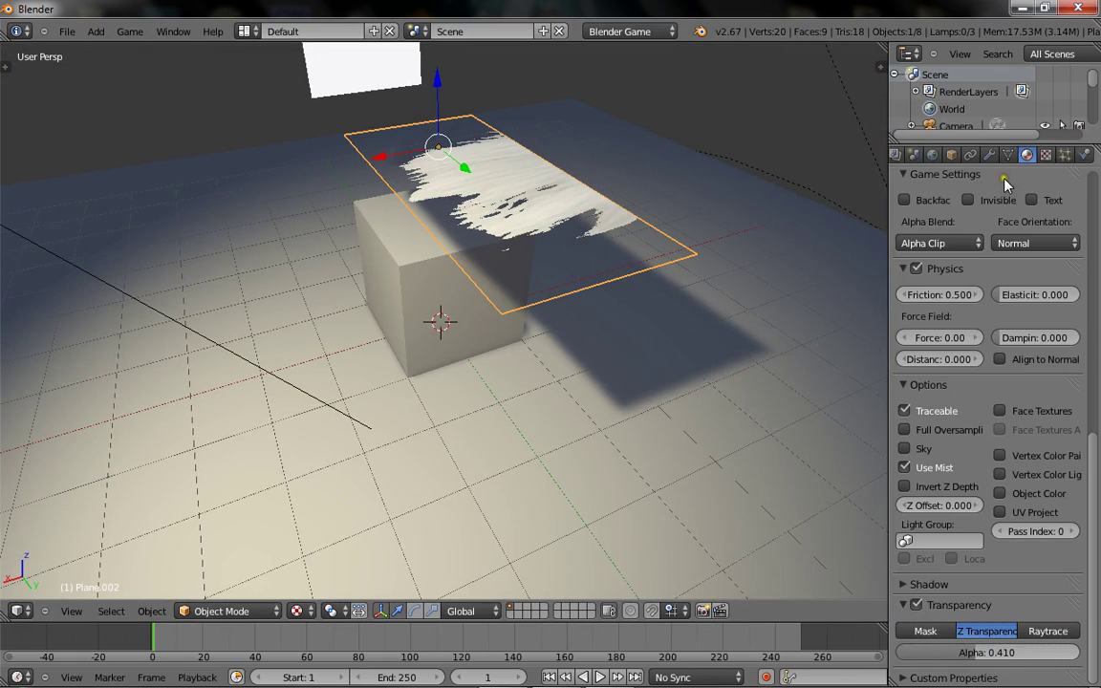
# - Set the Lightrays texture's Alpha influence to about 0.836
pyautogui.click(1046, 158)
pyautogui.click(905, 477)
pyautogui.click(905, 477)
pyautogui.moveTo(961, 476)
pyautogui.mouseDown()
pyautogui.moveTo(937, 477)
pyautogui.moveTo(952, 476)
pyautogui.mouseUp()
pyautogui.moveTo(631, 227); pyautogui.dragTo(608, 286, button='middle')
pyautogui.scroll(5, 609, 286)
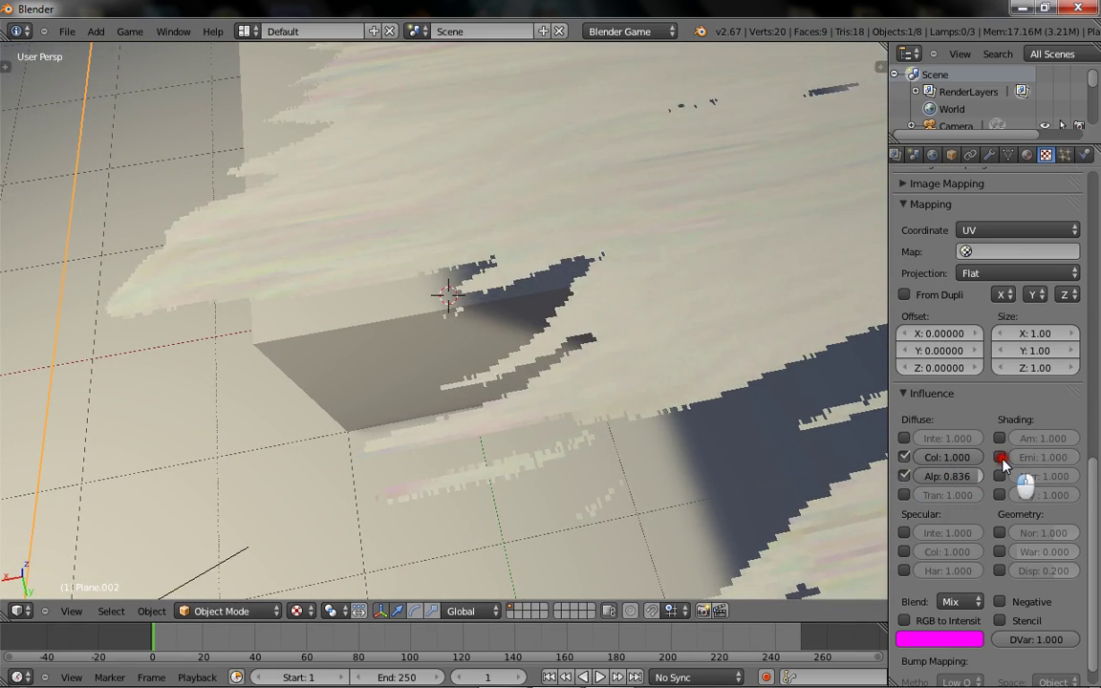
# - Toggle the Lightrays texture's Color influence off and back on to check its effect on the plane
pyautogui.click(904, 458)
pyautogui.click(905, 458)
pyautogui.scroll(-5, 786, 430)
pyautogui.scroll(5, 960, 574)
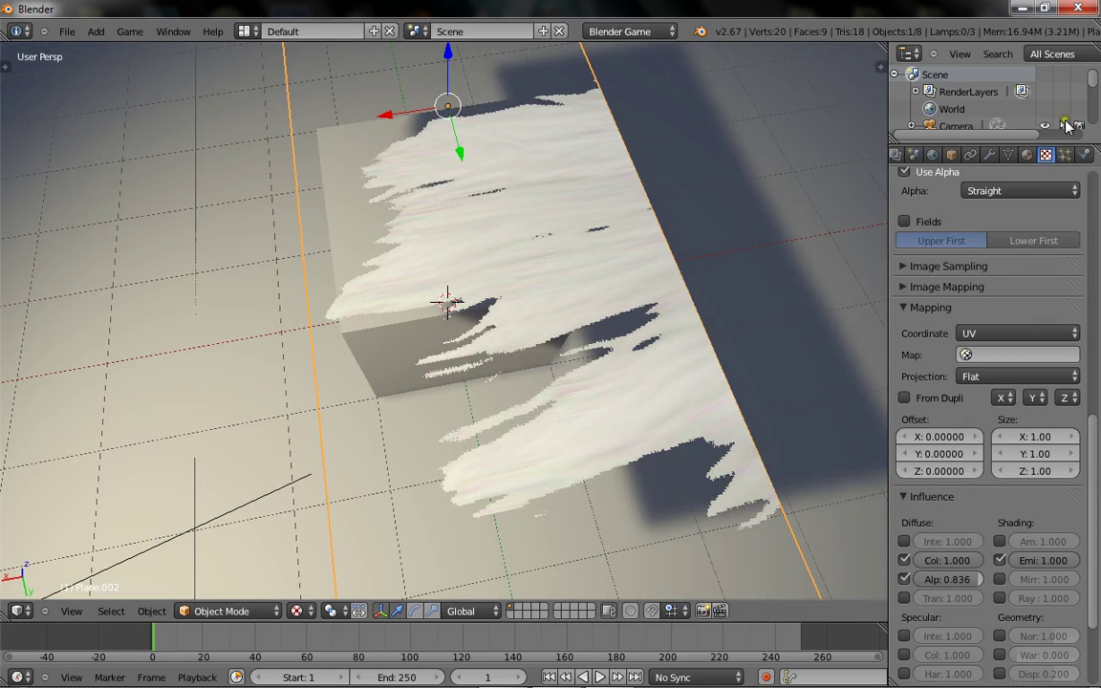
# - Set the material's game Alpha Blend to Opaque and its transparency alpha to 0
pyautogui.click(1028, 154)
pyautogui.click(937, 237)
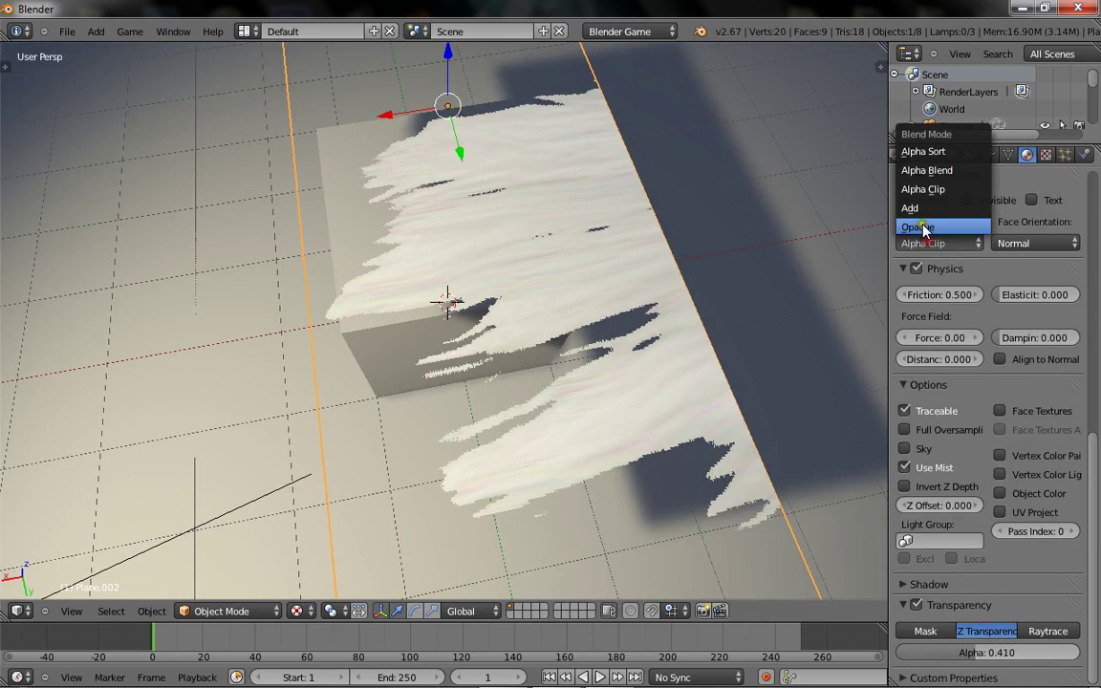
pyautogui.click(922, 226)
pyautogui.scroll(-3, 592, 253)
pyautogui.scroll(1, 591, 253)
pyautogui.moveTo(1002, 653); pyautogui.dragTo(884, 645)
pyautogui.scroll(-1, 621, 364)
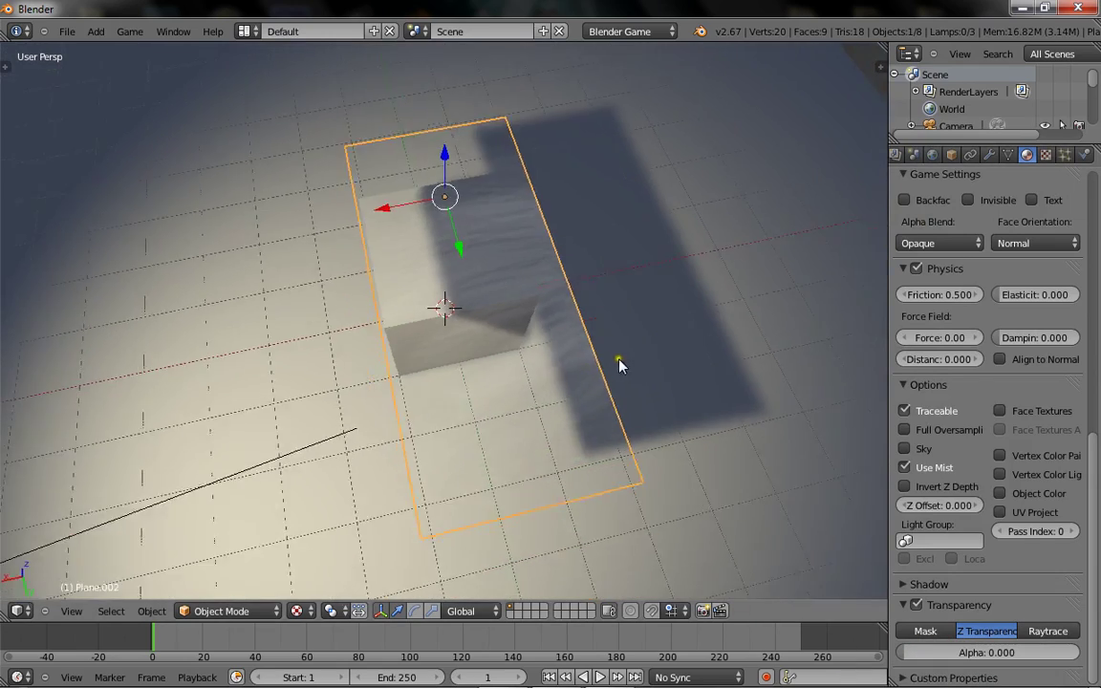
# - Compare Alpha Blend with Opaque as the material's game blend mode, return to Opaque, and preview the scene in the game engine
pyautogui.moveTo(620, 364); pyautogui.dragTo(757, 323, button='middle')
pyautogui.scroll(3, 715, 266)
pyautogui.moveTo(714, 265); pyautogui.dragTo(803, 227, button='middle')
pyautogui.scroll(-3, 565, 305)
pyautogui.moveTo(665, 301); pyautogui.dragTo(627, 339, button='middle')
pyautogui.click(940, 243)
pyautogui.click(929, 182)
pyautogui.moveTo(639, 253); pyautogui.dragTo(1015, 260, button='middle')
pyautogui.click(939, 243)
pyautogui.click(932, 169)
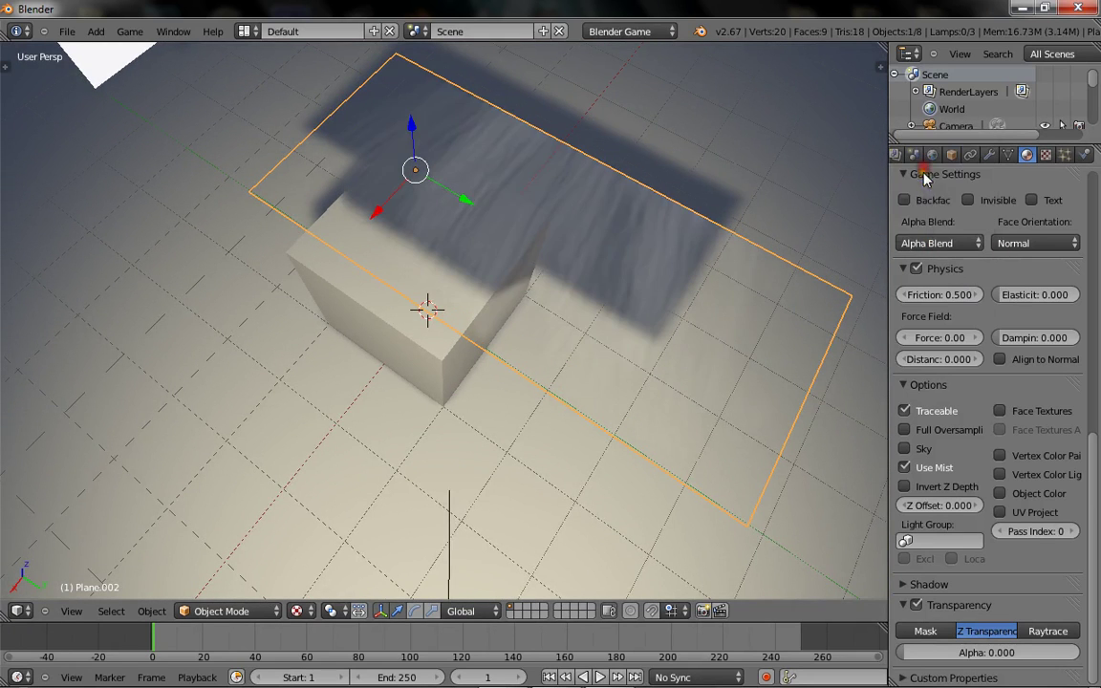
pyautogui.click(950, 239)
pyautogui.click(927, 227)
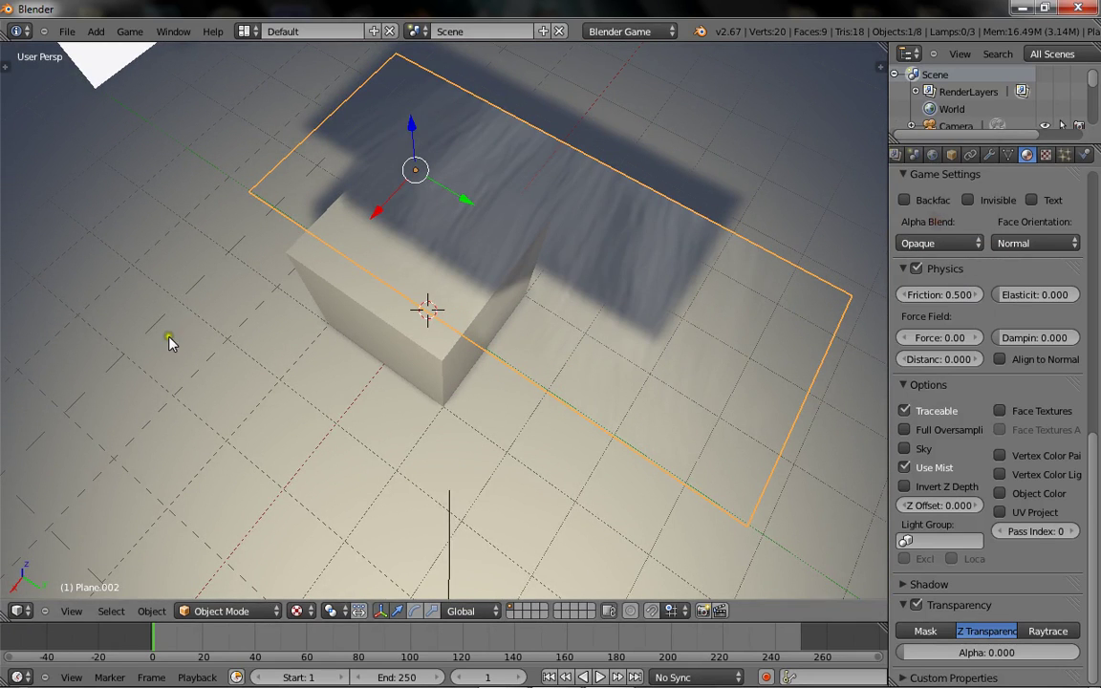
pyautogui.moveTo(357, 180); pyautogui.dragTo(610, 63, button='middle')
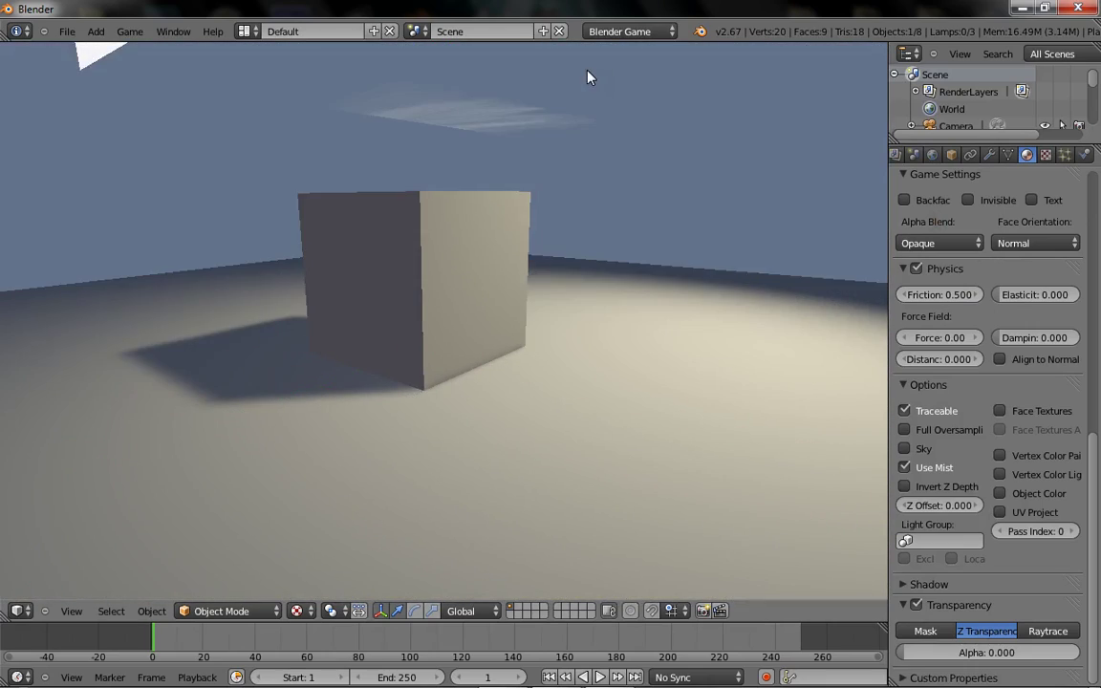
pyautogui.moveTo(535, 214); pyautogui.dragTo(475, 347, button='middle')
# - Switch to the UV Editing layout and show Light.png behind the light plane's UVs in mesh edit mode
pyautogui.click(244, 31)
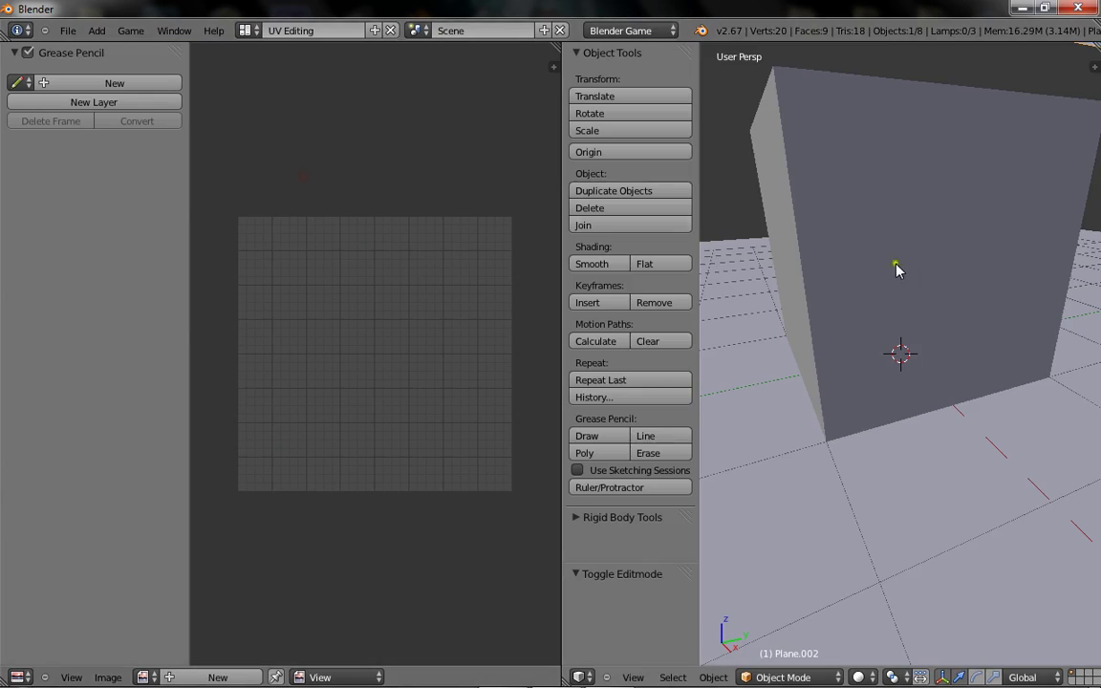
pyautogui.click(277, 180)
pyautogui.moveTo(929, 273); pyautogui.dragTo(915, 352, button='middle')
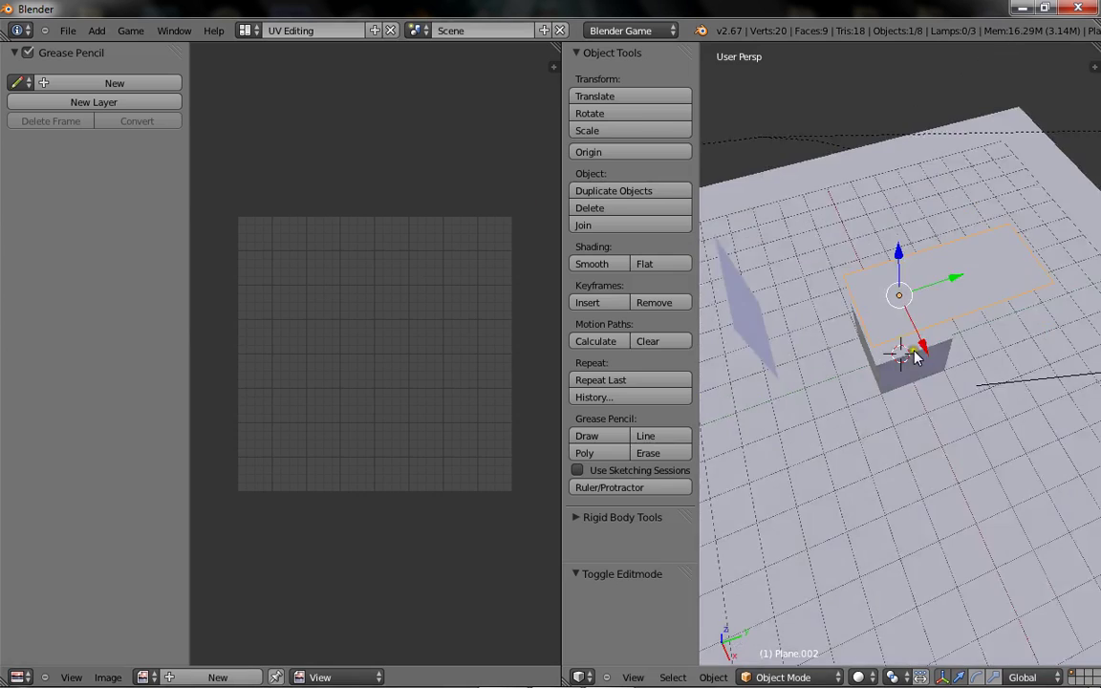
pyautogui.press('Tab')
pyautogui.click(218, 679)
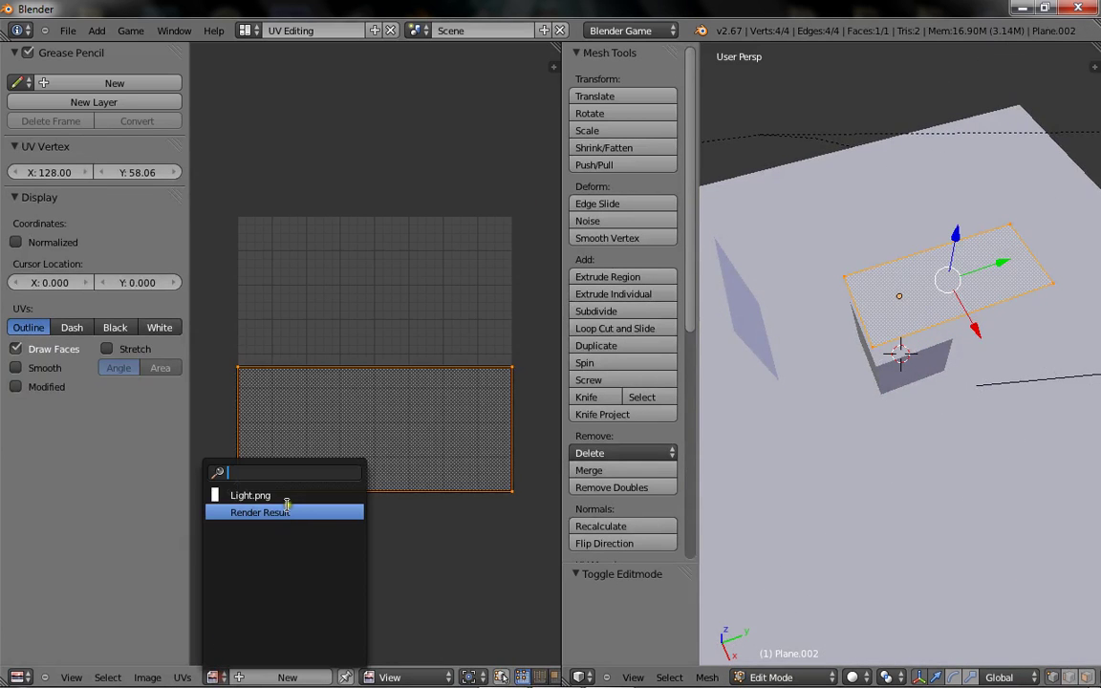
pyautogui.click(285, 494)
pyautogui.scroll(-3, 319, 401)
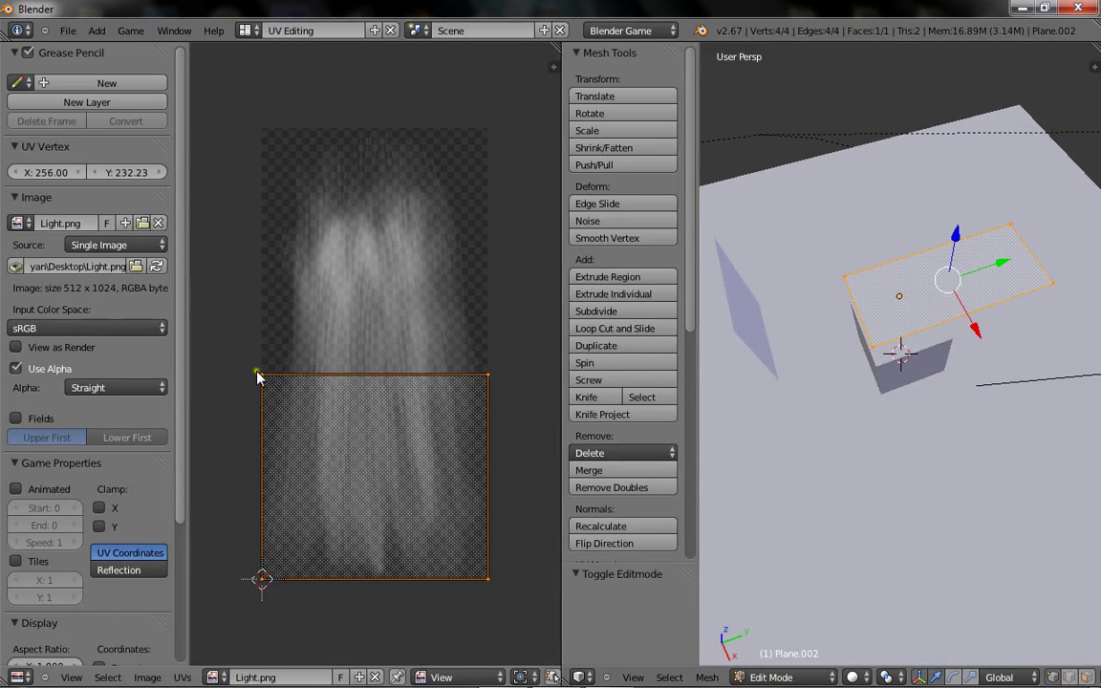
# - Display the textured view and move the two upper UV vertices up by 512 pixels
pyautogui.hotkey('alt', 'z')
pyautogui.scroll(4, 982, 302)
pyautogui.rightClick(262, 375)
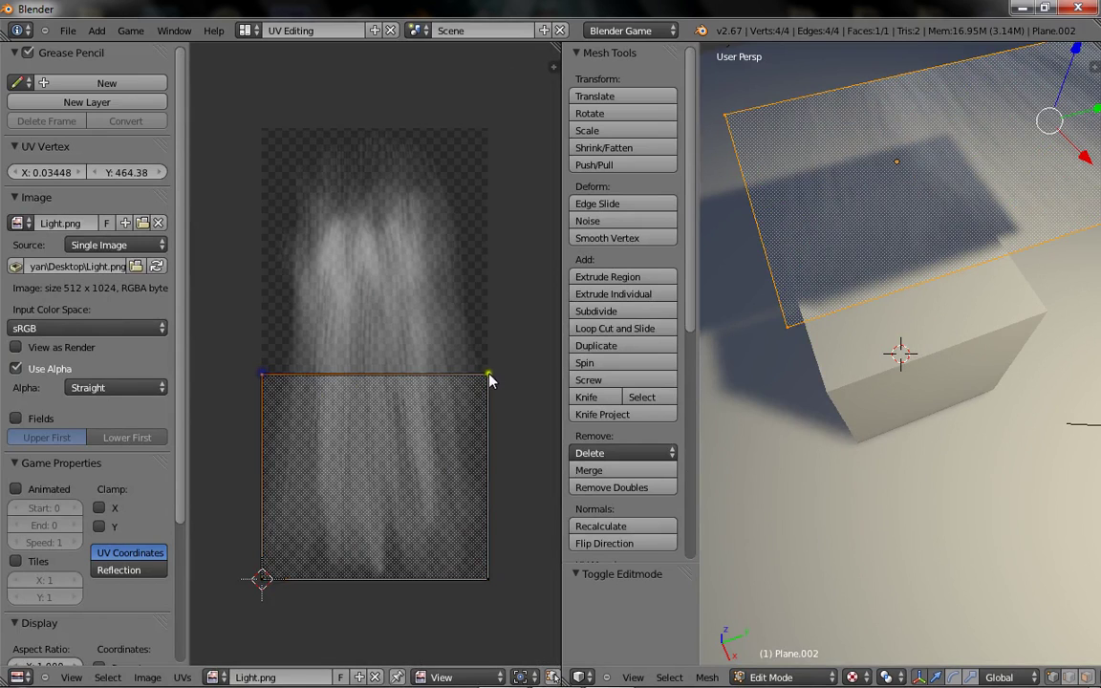
pyautogui.press('g')
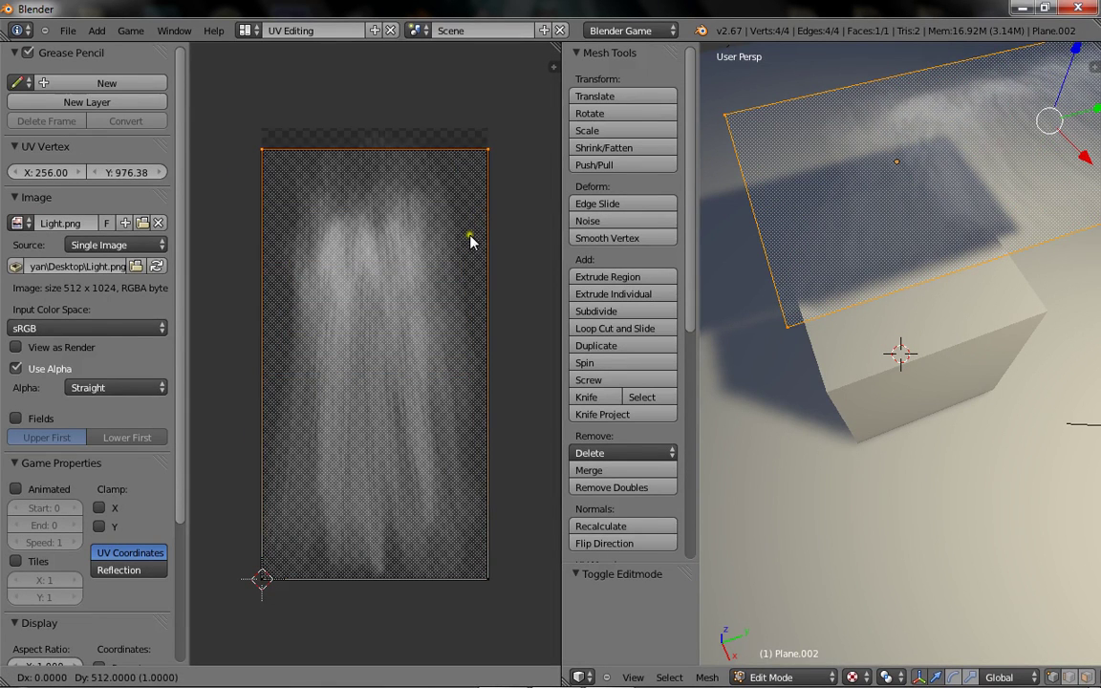
pyautogui.click(470, 243)
# - Select all of the plane's UVs and rotate them by -90 degrees
pyautogui.moveTo(966, 164); pyautogui.dragTo(884, 237, button='middle')
pyautogui.press('a')
pyautogui.press('a')
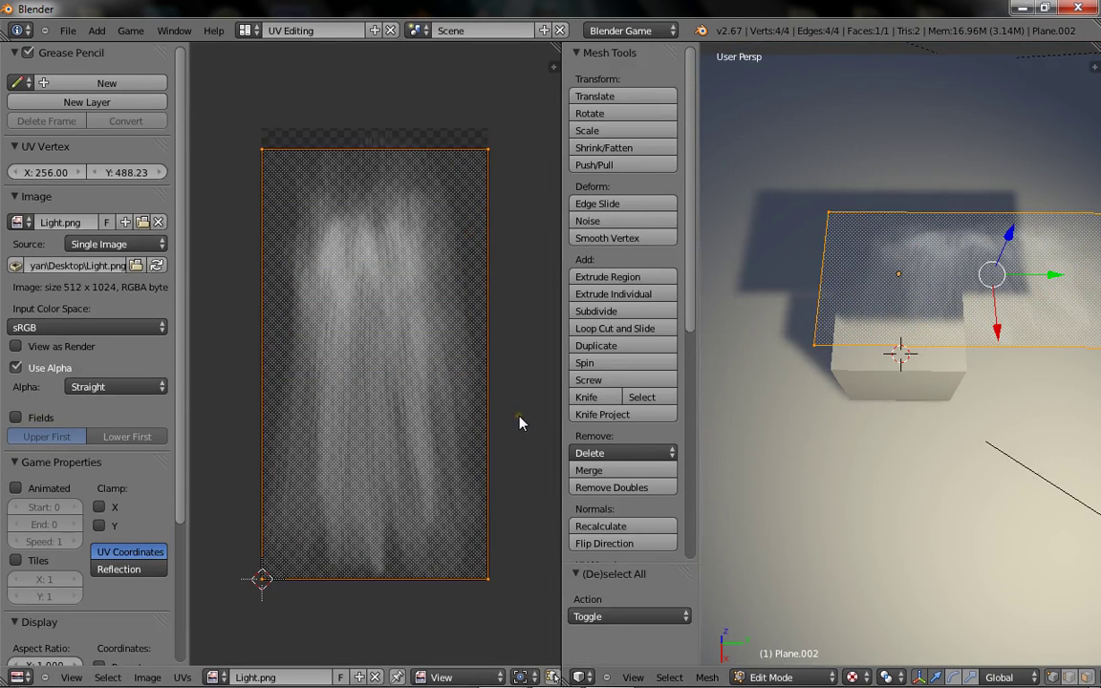
pyautogui.press('r')
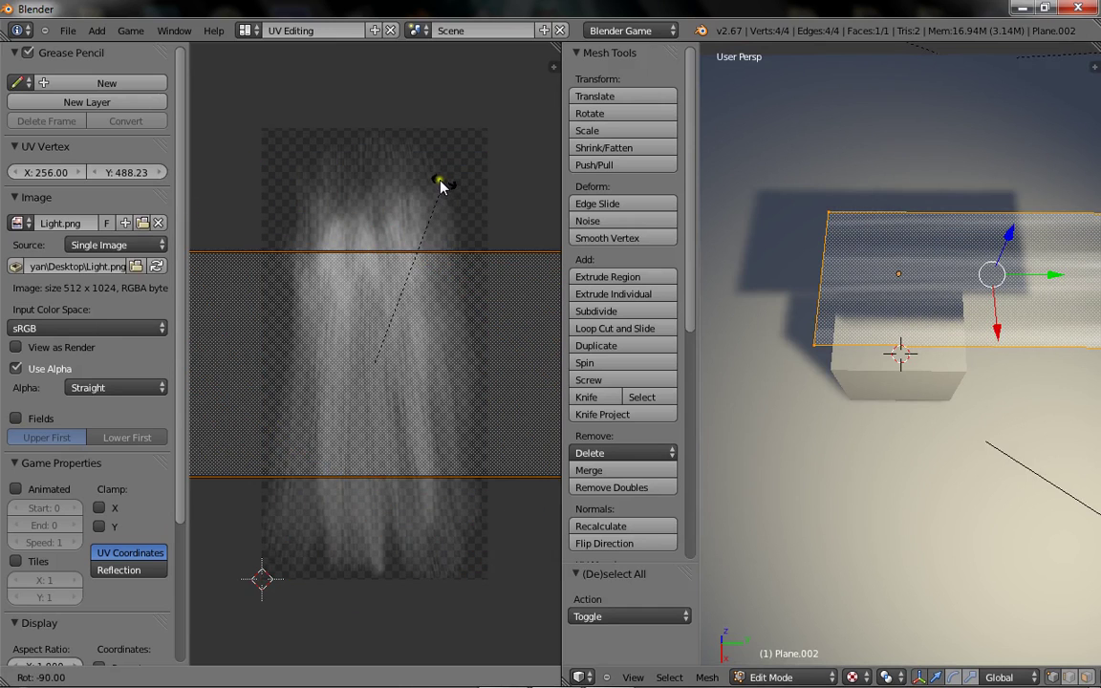
pyautogui.click(440, 186)
pyautogui.scroll(-3, 339, 222)
pyautogui.scroll(4, 258, 370)
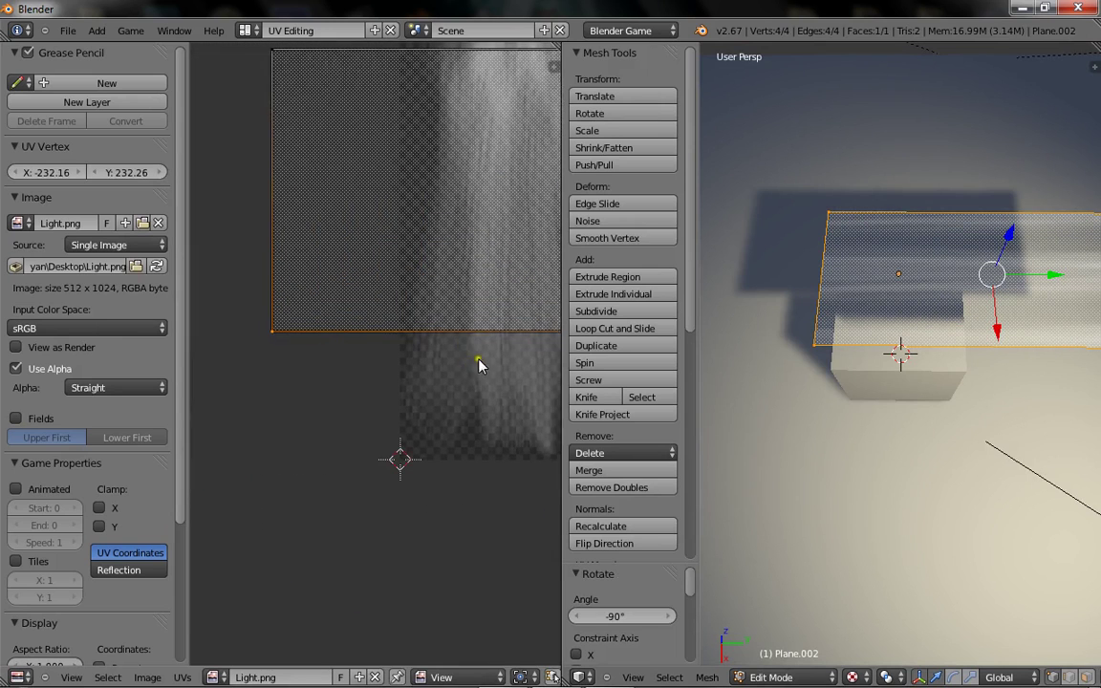
# - Move the lower-left UV vertex to the image corner and set it to X 0, Y 0
pyautogui.scroll(5, 288, 413)
pyautogui.moveTo(312, 464); pyautogui.dragTo(230, 411, button='middle')
pyautogui.press('g')
pyautogui.click(623, 636)
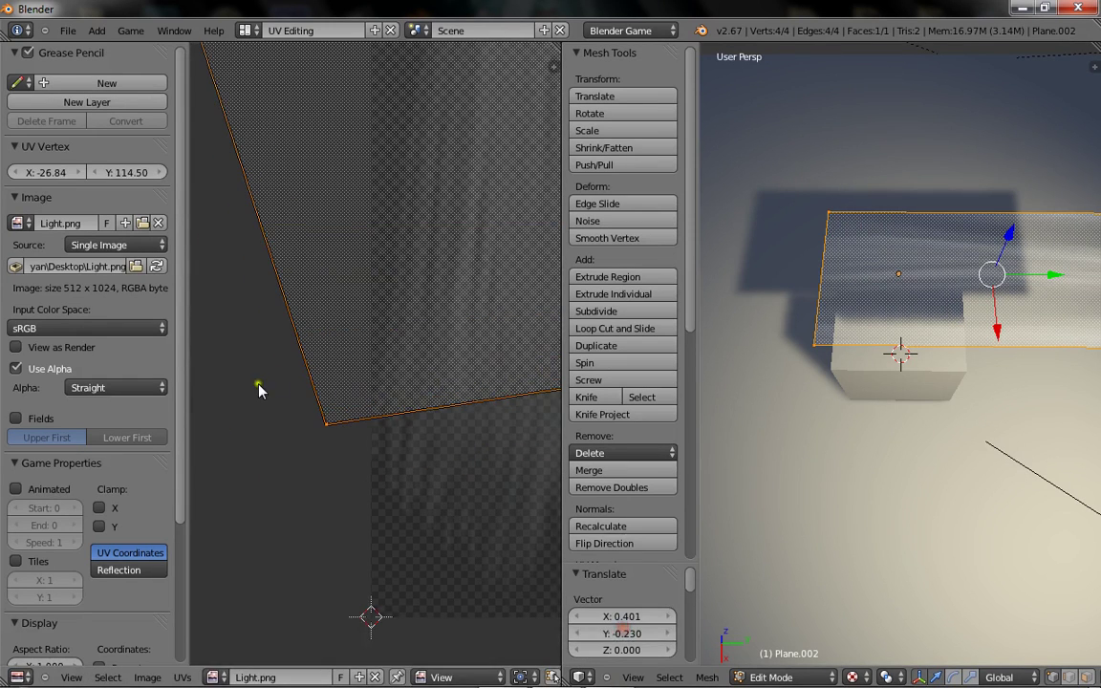
pyautogui.click(275, 381)
pyautogui.press('g')
pyautogui.click(322, 564)
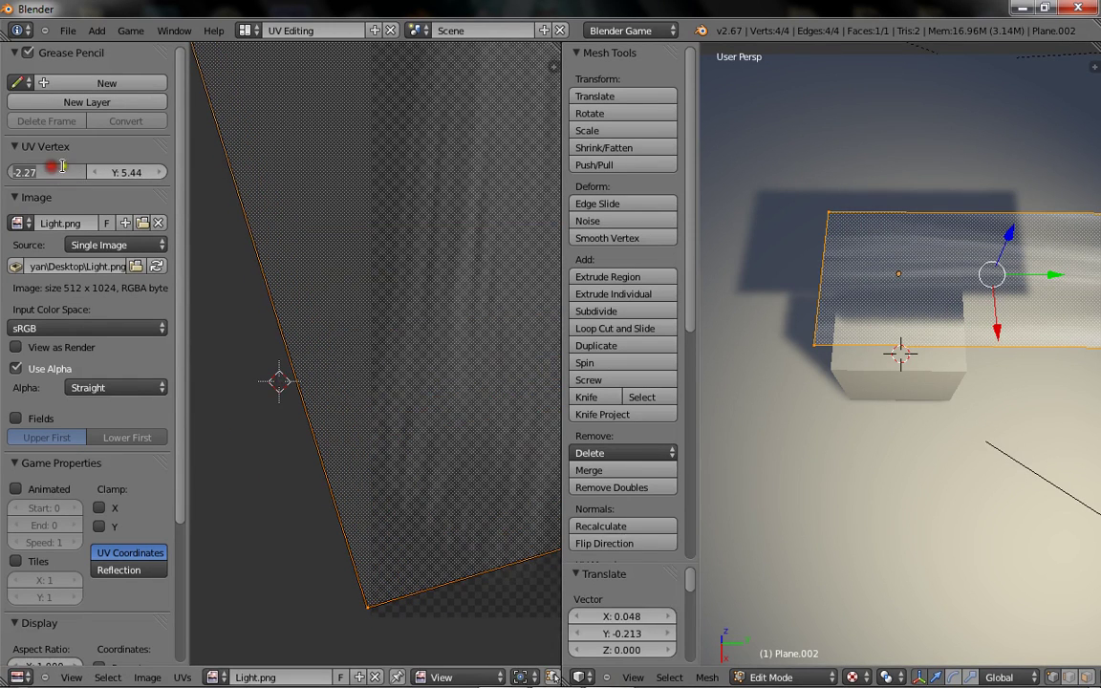
pyautogui.doubleClick(136, 171)
pyautogui.write('0')
pyautogui.click(128, 149)
# - Set the lower-right UV vertex to X 512, Y 0
pyautogui.scroll(-6, 322, 344)
pyautogui.moveTo(459, 386); pyautogui.dragTo(174, 418, button='middle')
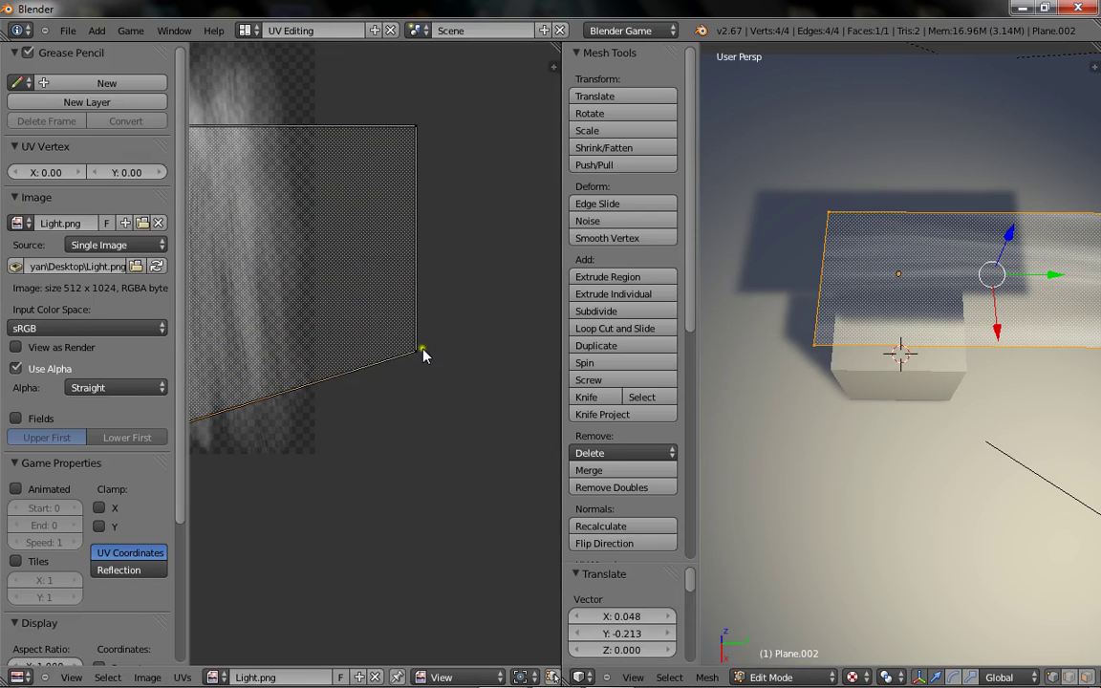
pyautogui.write('51')
pyautogui.press('Return')
pyautogui.click(58, 174)
pyautogui.write('512')
pyautogui.press('Return')
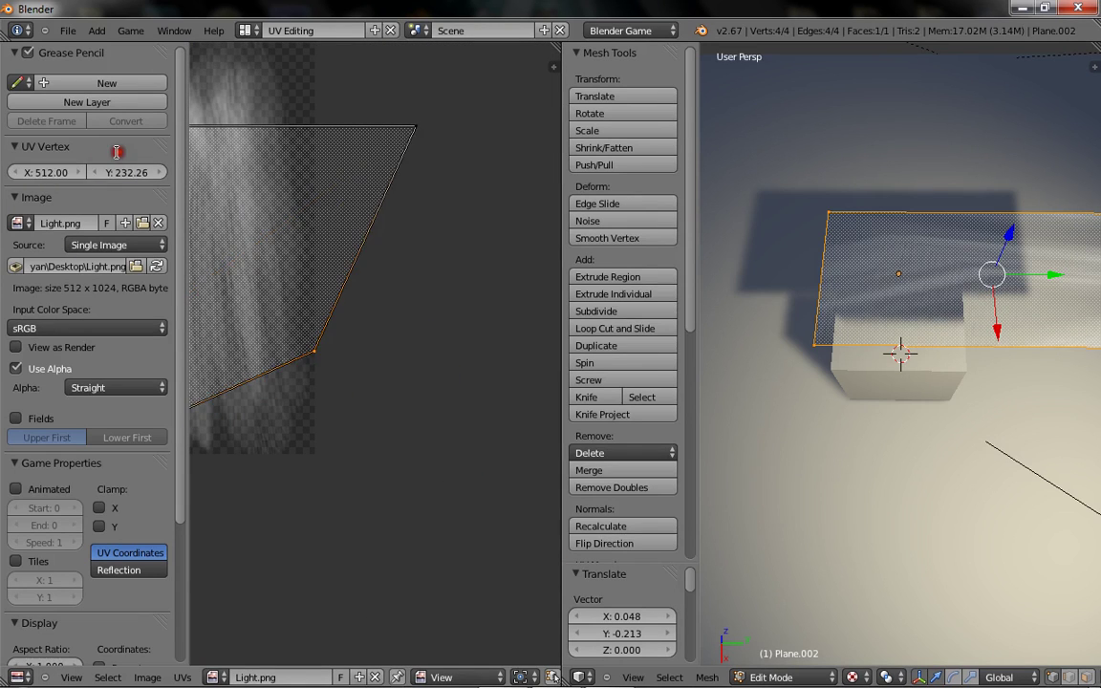
pyautogui.press('Return')
# - Set the upper-left UV vertex to X 0, Y 1024
pyautogui.moveTo(212, 176); pyautogui.dragTo(341, 257, button='middle')
pyautogui.moveTo(231, 213); pyautogui.dragTo(446, 265, button='middle')
pyautogui.rightClick(339, 258)
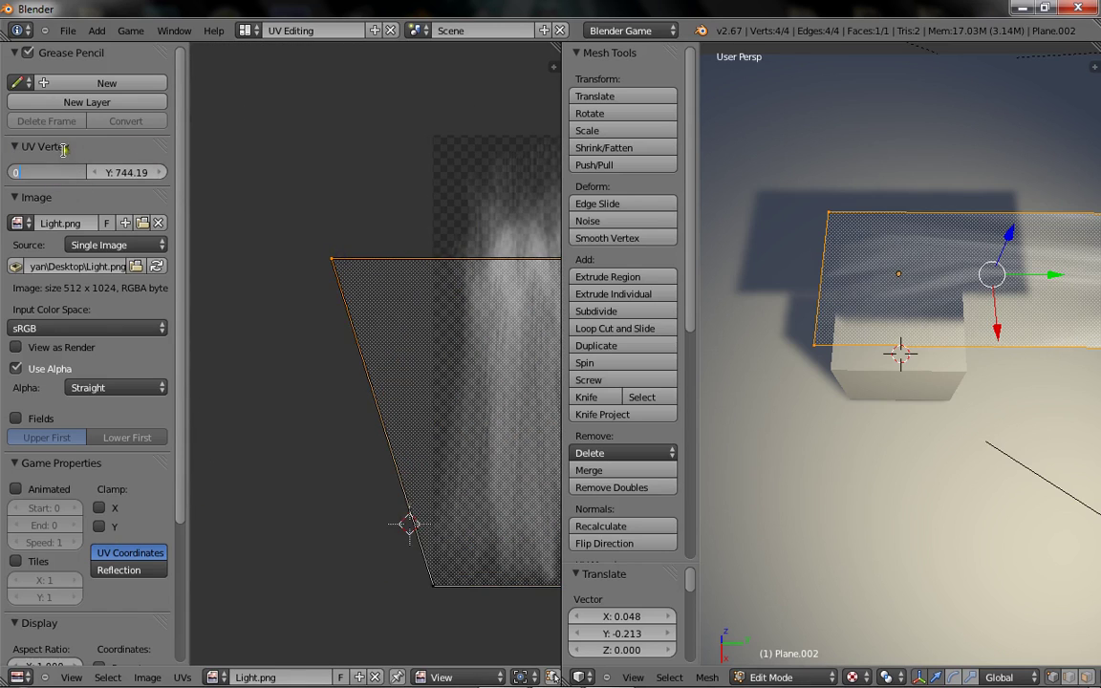
pyautogui.press('Return')
pyautogui.click(125, 174)
pyautogui.write('1024')
pyautogui.click(120, 143)
# - Move the upper-right UV vertex onto the image corner at X 512, Y 1024
pyautogui.moveTo(550, 247); pyautogui.dragTo(361, 245, button='middle')
pyautogui.moveTo(500, 258); pyautogui.dragTo(6, 186, button='right')
pyautogui.click(346, 210)
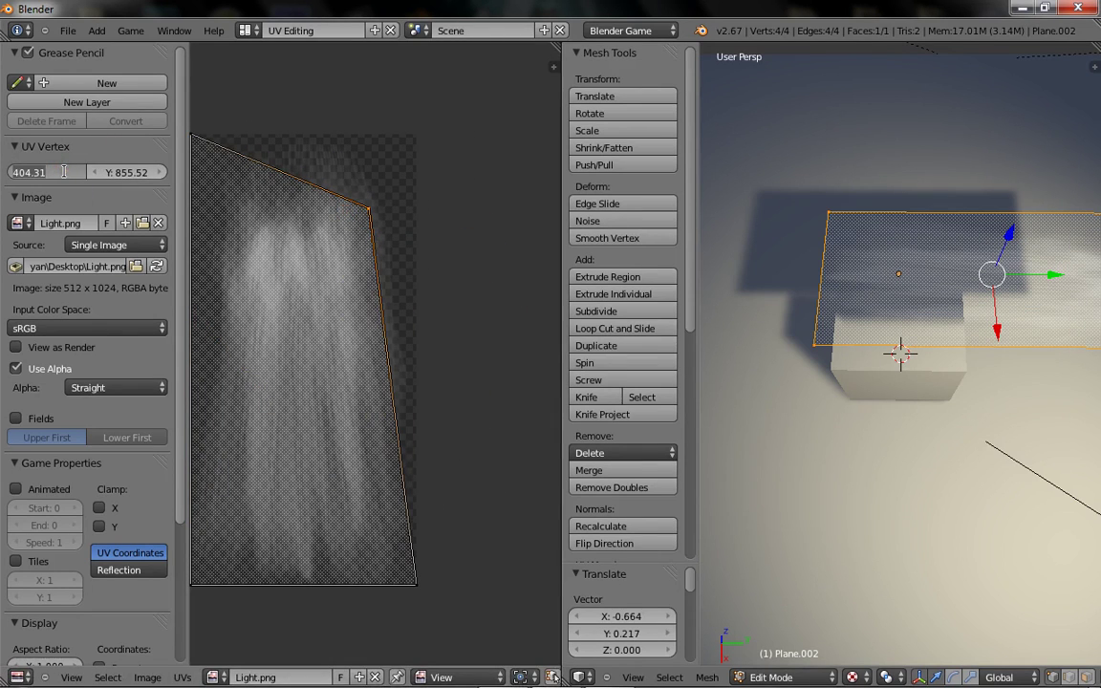
pyautogui.press('Return')
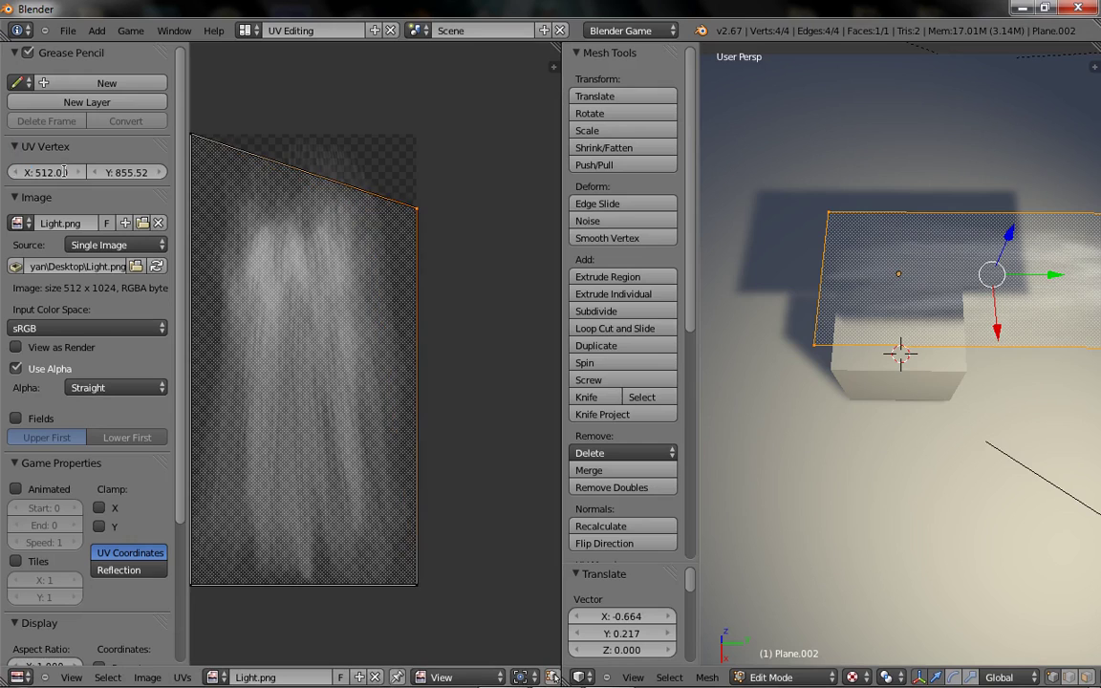
pyautogui.click(137, 176)
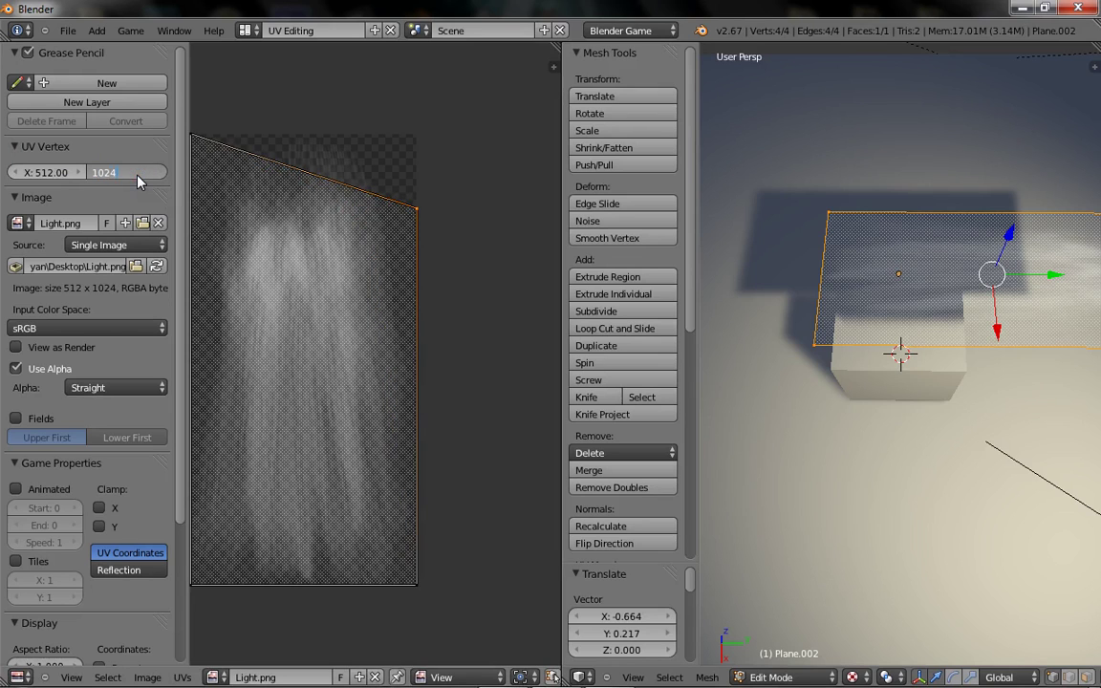
pyautogui.press('Return')
# - Return to the Default screen layout and leave edit mode on the light plane
pyautogui.click(246, 30)
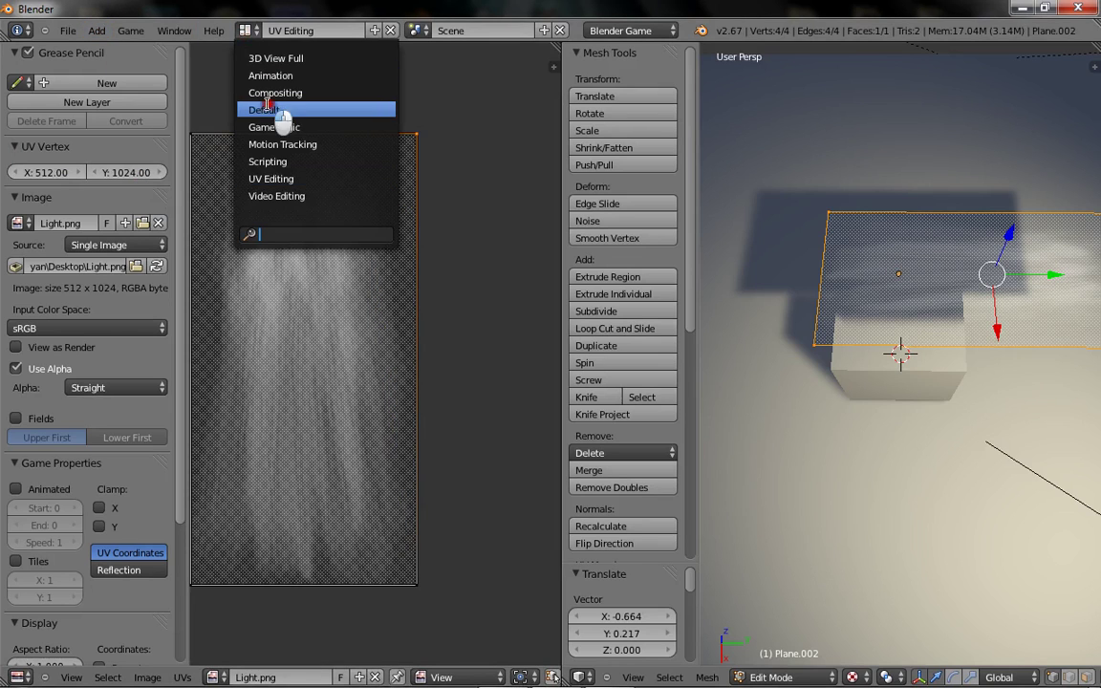
pyautogui.click(266, 109)
pyautogui.press('Tab')
pyautogui.moveTo(556, 241); pyautogui.dragTo(376, 363, button='middle')
pyautogui.press('Tab')
pyautogui.press('Tab')
pyautogui.scroll(-3, 701, 337)
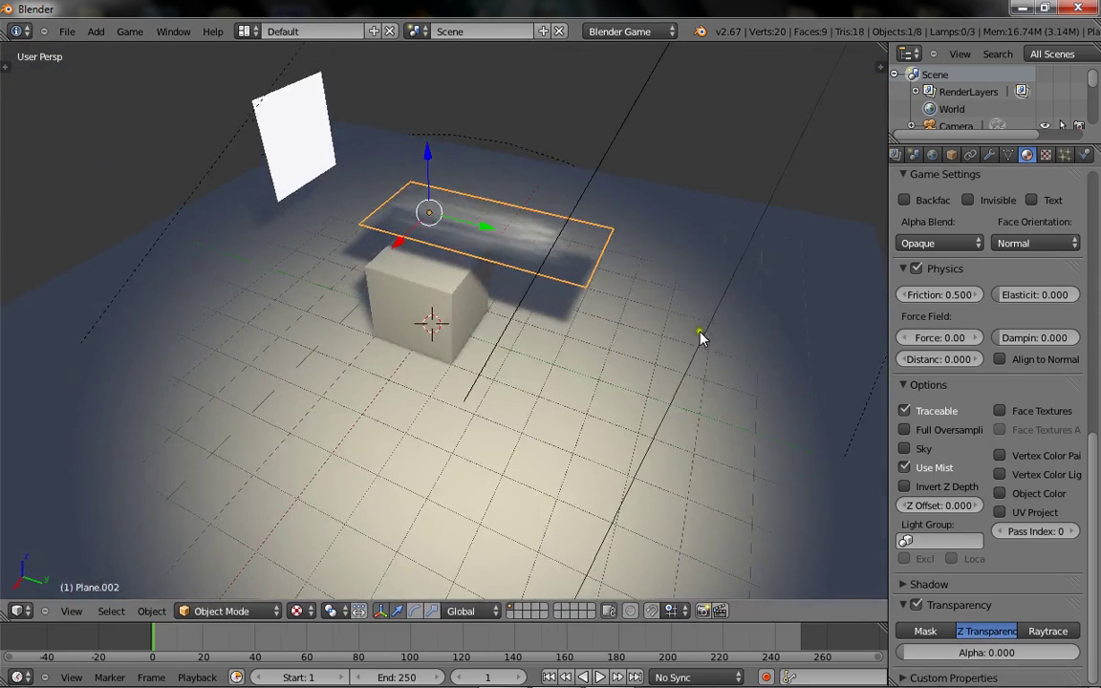
# - Rotate the light plane about the global Z axis toward the white window plane and raise it to the window's height
pyautogui.press('r')
pyautogui.press('z')
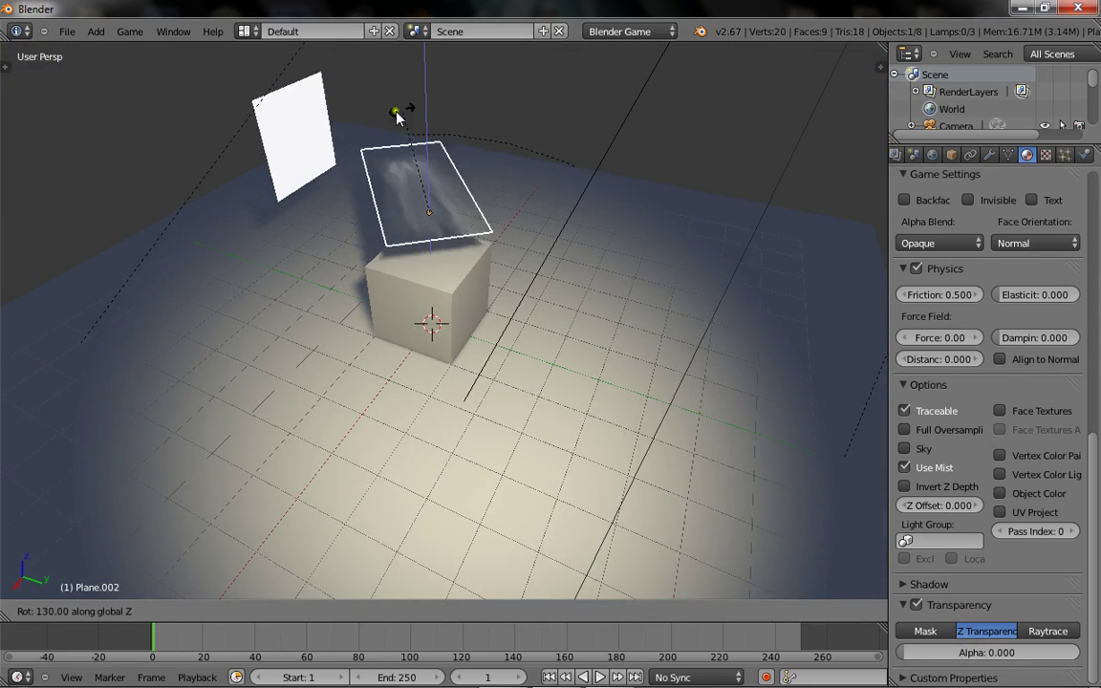
pyautogui.click(309, 156)
pyautogui.moveTo(418, 191); pyautogui.dragTo(560, 183, button='middle')
pyautogui.click(476, 210)
pyautogui.moveTo(428, 185); pyautogui.dragTo(418, 117)
pyautogui.moveTo(418, 118); pyautogui.dragTo(492, 188, button='middle')
# - Tilt the light plane about the global X axis and move it so its upper end meets the window plane
pyautogui.press('r')
pyautogui.press('x')
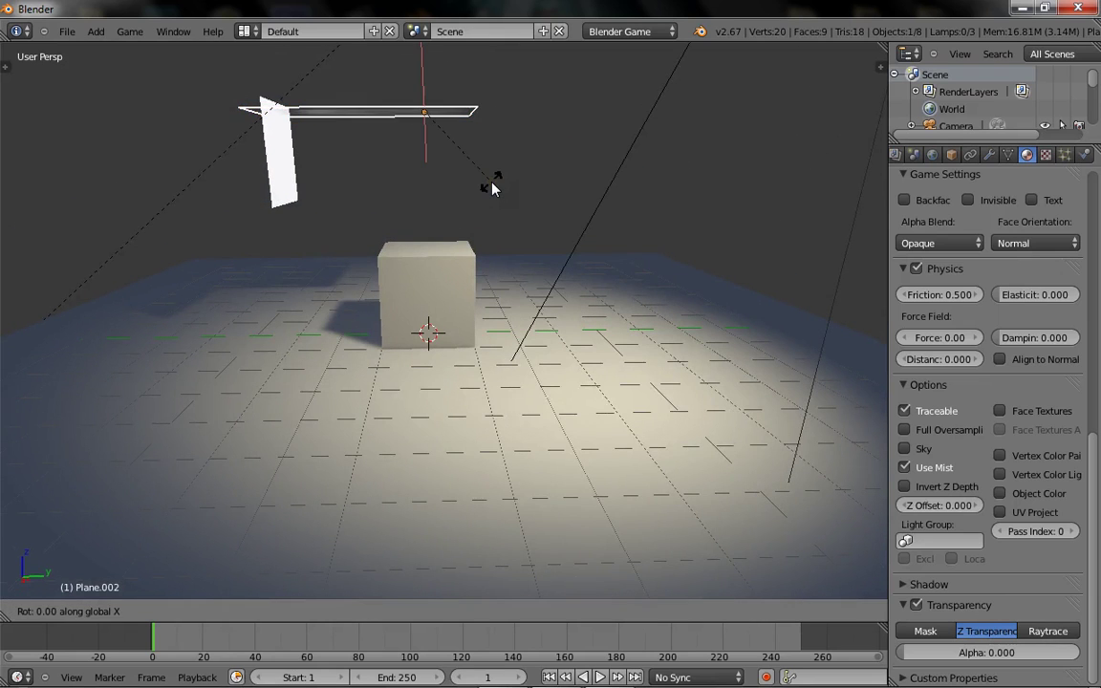
pyautogui.click(473, 215)
pyautogui.moveTo(413, 117); pyautogui.dragTo(436, 155, button='middle')
pyautogui.moveTo(419, 47); pyautogui.dragTo(410, 98)
pyautogui.moveTo(475, 163); pyautogui.dragTo(453, 163)
pyautogui.moveTo(397, 111); pyautogui.dragTo(396, 105)
pyautogui.moveTo(452, 158); pyautogui.dragTo(456, 161)
# - Reselect the light plane and fine-tune its position against the window plane
pyautogui.moveTo(455, 167); pyautogui.dragTo(356, 245, button='middle')
pyautogui.press('a')
pyautogui.rightClick(445, 161)
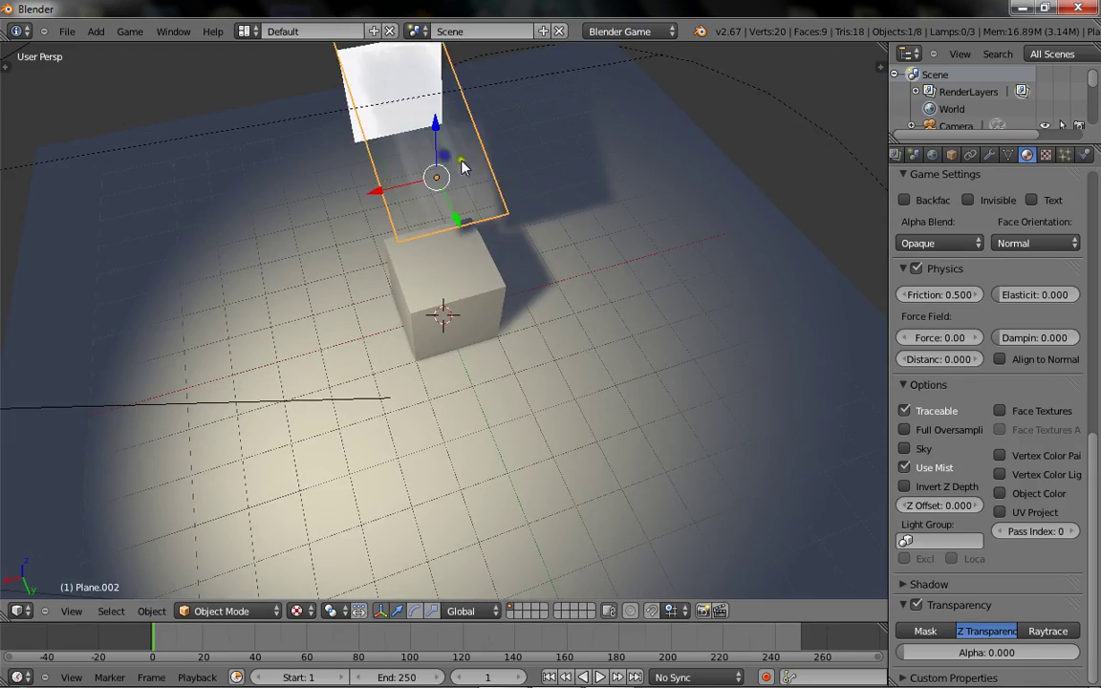
pyautogui.moveTo(468, 174); pyautogui.dragTo(439, 158, button='middle')
pyautogui.moveTo(632, 320); pyautogui.dragTo(443, 239, button='middle')
pyautogui.scroll(5, 517, 269)
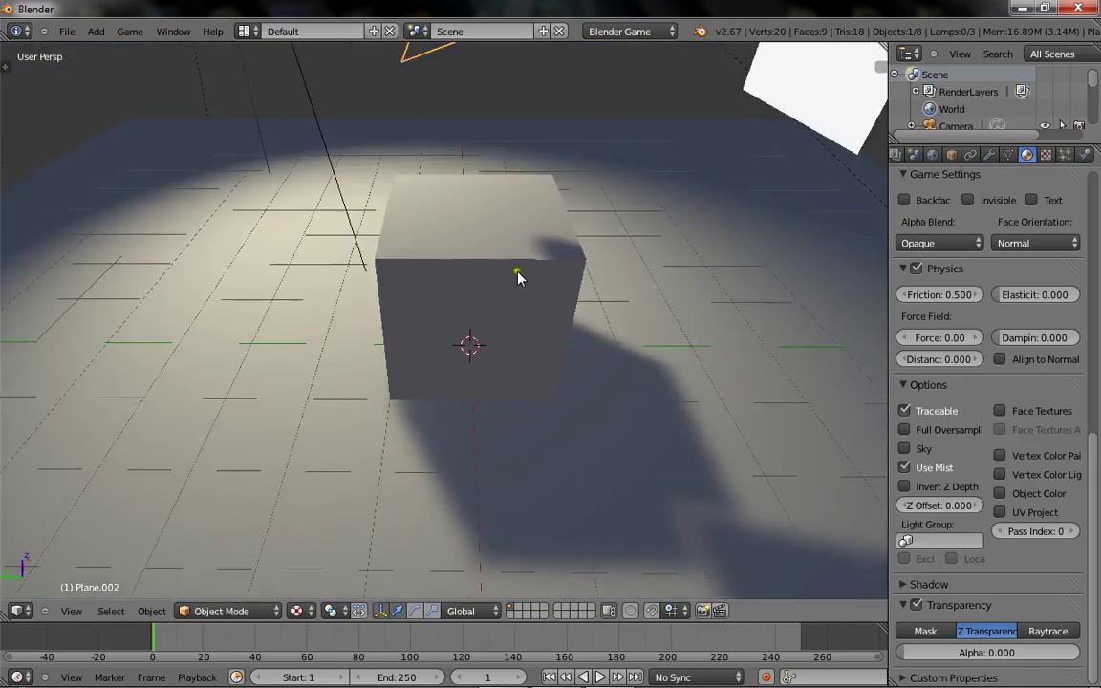
pyautogui.scroll(-1, 581, 34)
pyautogui.scroll(-4, 580, 79)
pyautogui.moveTo(480, 106); pyautogui.dragTo(475, 101)
pyautogui.moveTo(430, 168)
pyautogui.mouseDown()
pyautogui.moveTo(417, 169)
pyautogui.moveTo(425, 179)
pyautogui.mouseUp()
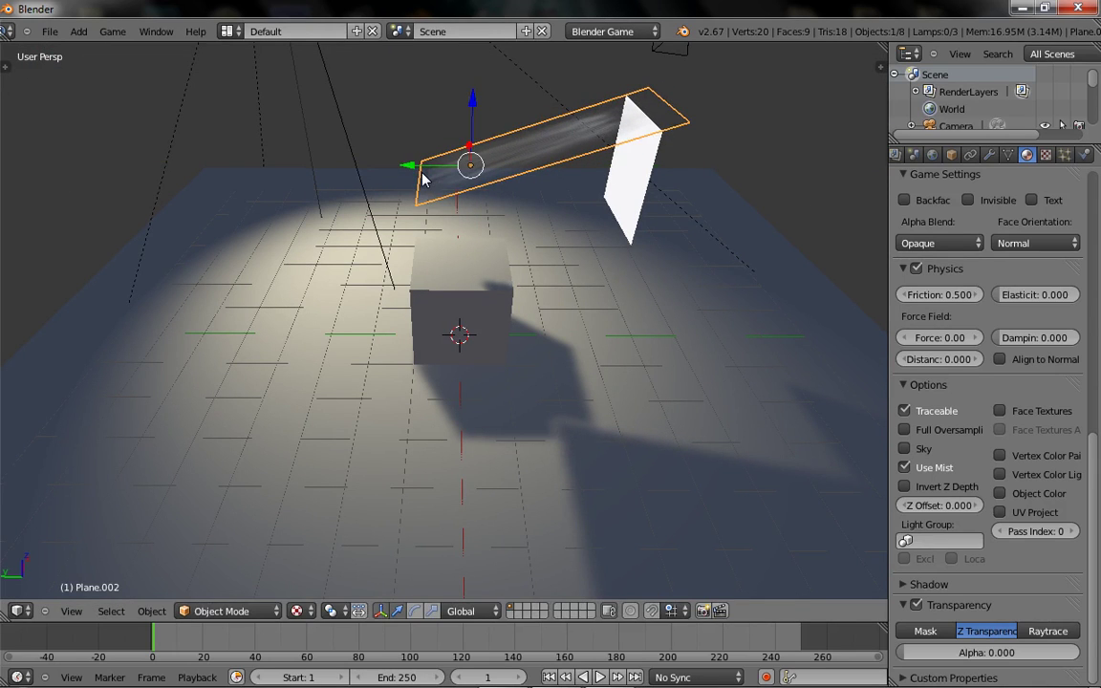
# - Duplicate the tilted light plane and lower the copy slightly beneath the original
pyautogui.hotkey('shift', 'd')
pyautogui.click(423, 173)
pyautogui.moveTo(475, 109); pyautogui.dragTo(482, 143)
pyautogui.moveTo(619, 295); pyautogui.dragTo(642, 172, button='middle')
# - Duplicate the light plane again along the Y axis and rotate the new copy to a different tilt
pyautogui.hotkey('shift', 'd')
pyautogui.press('y')
pyautogui.click(646, 200)
pyautogui.moveTo(647, 202); pyautogui.dragTo(613, 235, button='middle')
pyautogui.press('r')
pyautogui.click(659, 178)
# - Move the second copy along Y and adjust its height so it lines up with the other rays at the window
pyautogui.moveTo(658, 178); pyautogui.dragTo(549, 167, button='middle')
pyautogui.press('g')
pyautogui.press('y')
pyautogui.moveTo(490, 190); pyautogui.dragTo(467, 192)
pyautogui.moveTo(518, 123); pyautogui.dragTo(511, 152)
pyautogui.moveTo(474, 205); pyautogui.dragTo(439, 219)
pyautogui.moveTo(493, 199); pyautogui.dragTo(616, 175, button='middle')
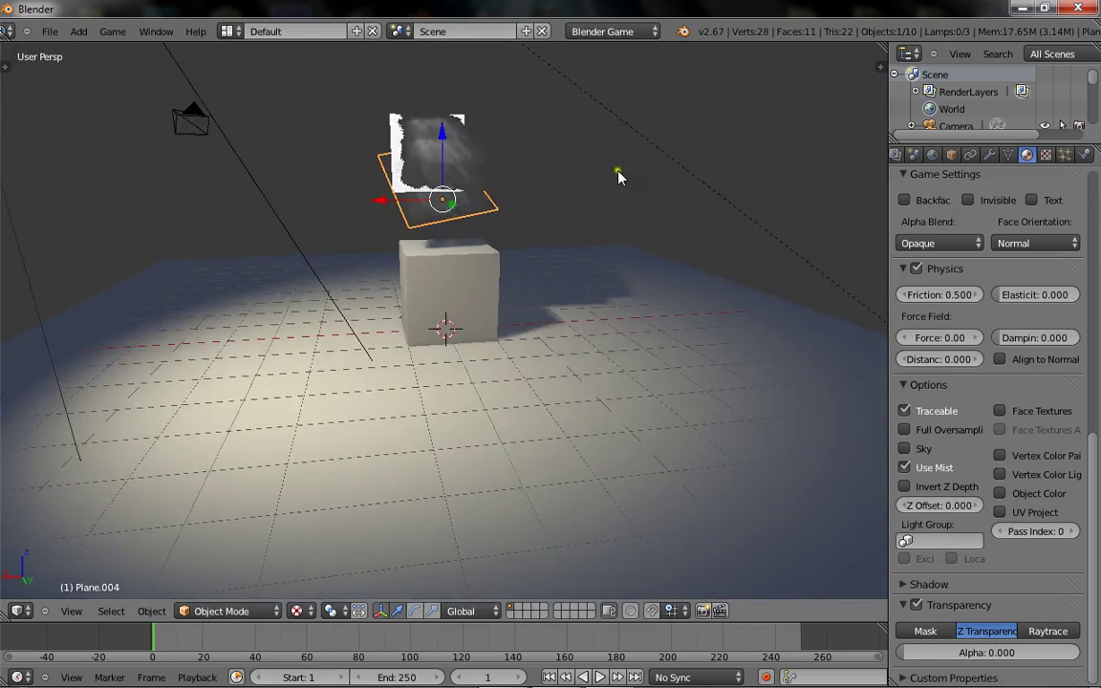
# - Duplicate the selected light plane once more and rotate the copy about -5 degrees around the global Z axis
pyautogui.hotkey('shift', 'd')
pyautogui.click(562, 211)
pyautogui.press('r')
pyautogui.press('z')
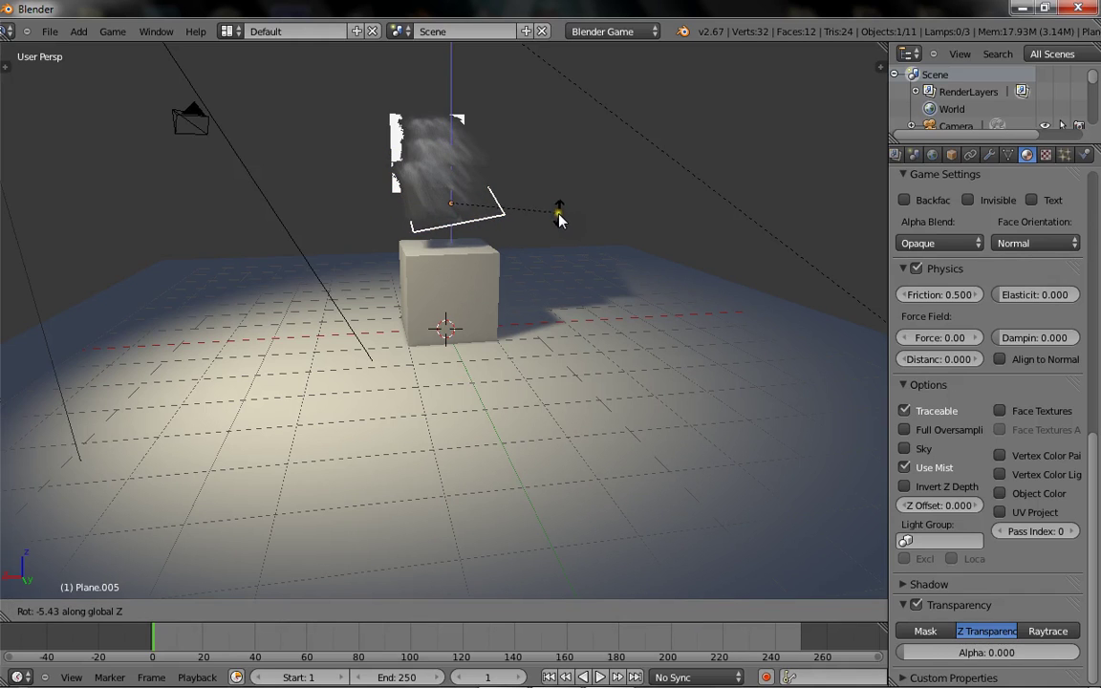
pyautogui.click(560, 221)
# - Nudge a light plane slightly downward and preview the layered rays in the game engine
pyautogui.moveTo(560, 221); pyautogui.dragTo(386, 226, button='middle')
pyautogui.rightClick(392, 213)
pyautogui.moveTo(414, 160); pyautogui.dragTo(417, 173)
pyautogui.press('a')
pyautogui.moveTo(418, 174); pyautogui.dragTo(355, 197, button='middle')
pyautogui.rightClick(391, 211)
pyautogui.press('p')
pyautogui.press('Escape')
pyautogui.press('p')
pyautogui.press('Escape')
# - Select all four overlapping light planes and join them into a single object
pyautogui.rightClick(327, 83)
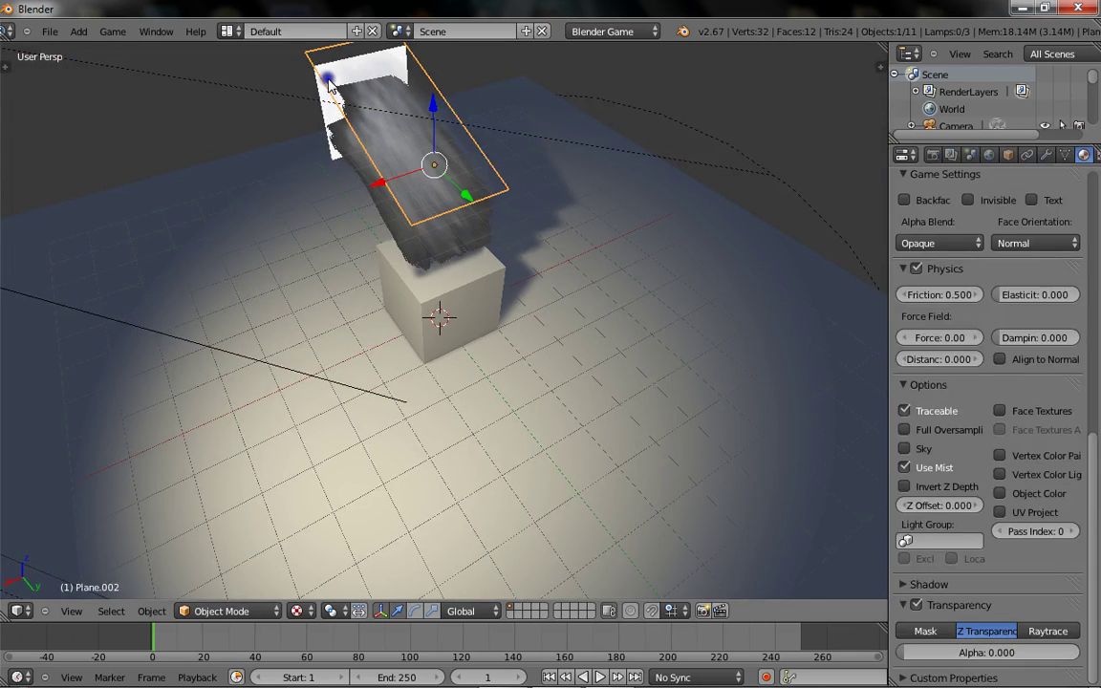
pyautogui.moveTo(327, 82); pyautogui.dragTo(321, 166, button='middle')
pyautogui.keyDown('shift'); pyautogui.rightClick(319, 173); pyautogui.keyUp('shift')
pyautogui.keyDown('shift'); pyautogui.rightClick(333, 219); pyautogui.keyUp('shift')
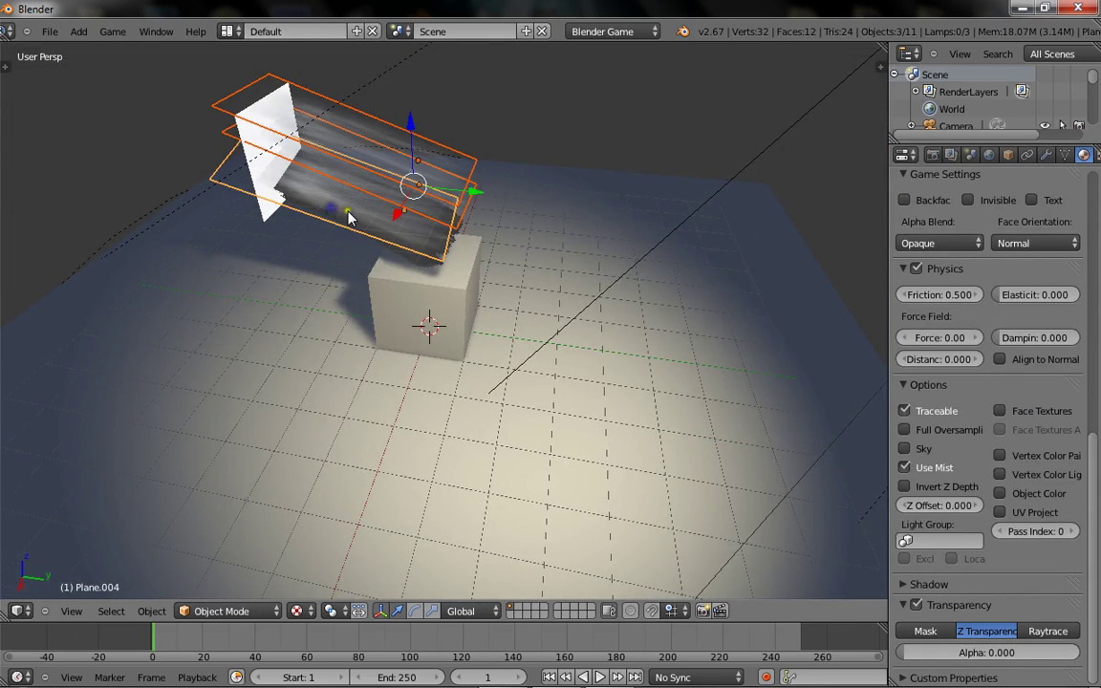
pyautogui.hotkey('ctrl', 'j')
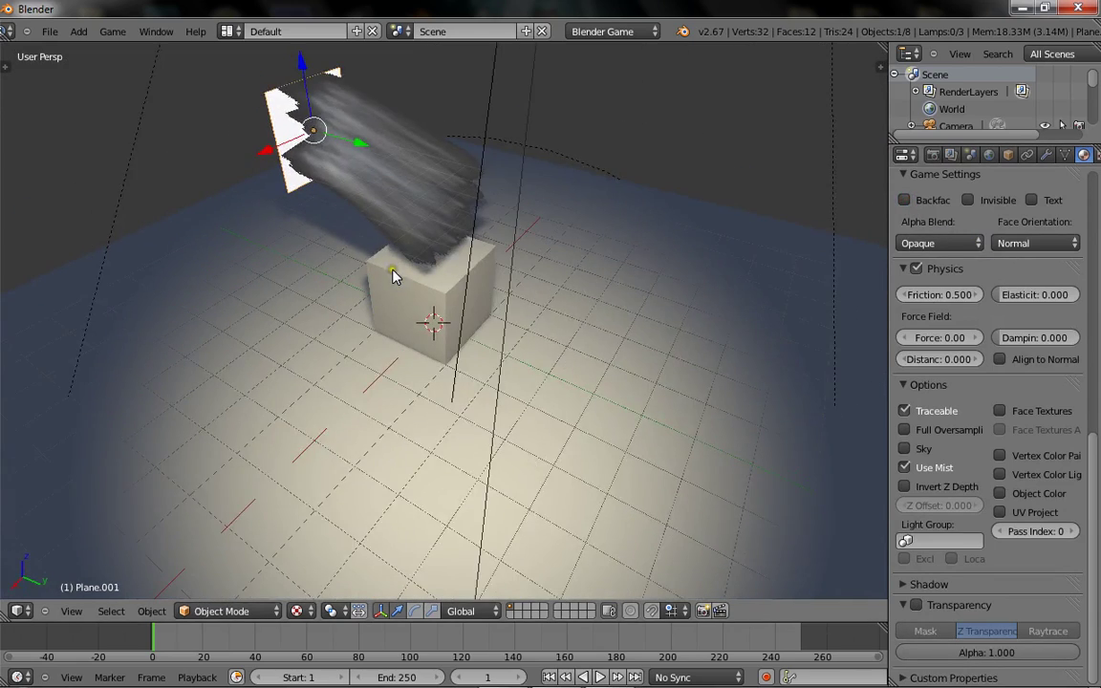
# - Shift the joined light rays along the Y axis relative to the white window plane and preview the game
pyautogui.press('p')
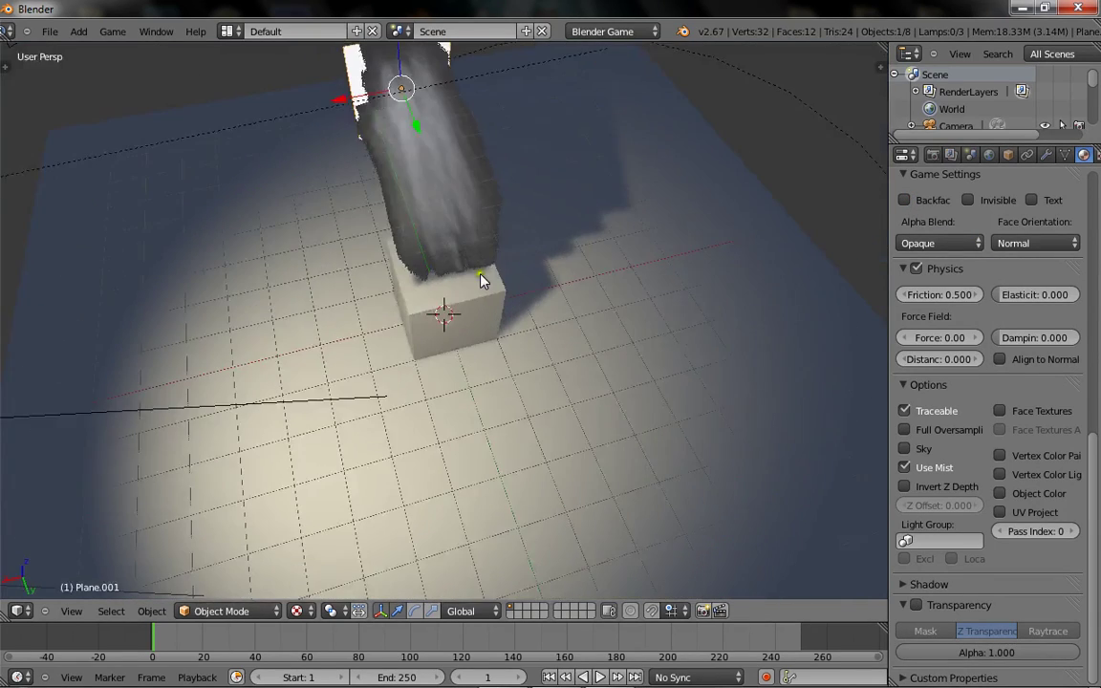
pyautogui.press('p')
pyautogui.press('Escape')
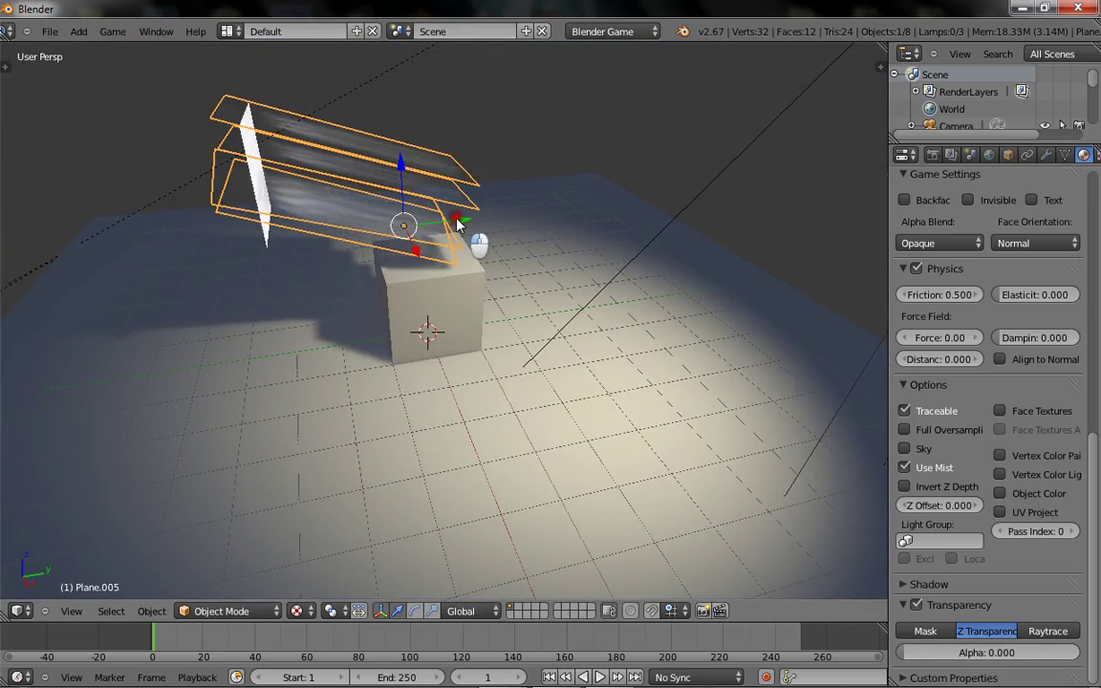
pyautogui.moveTo(459, 222); pyautogui.dragTo(374, 151)
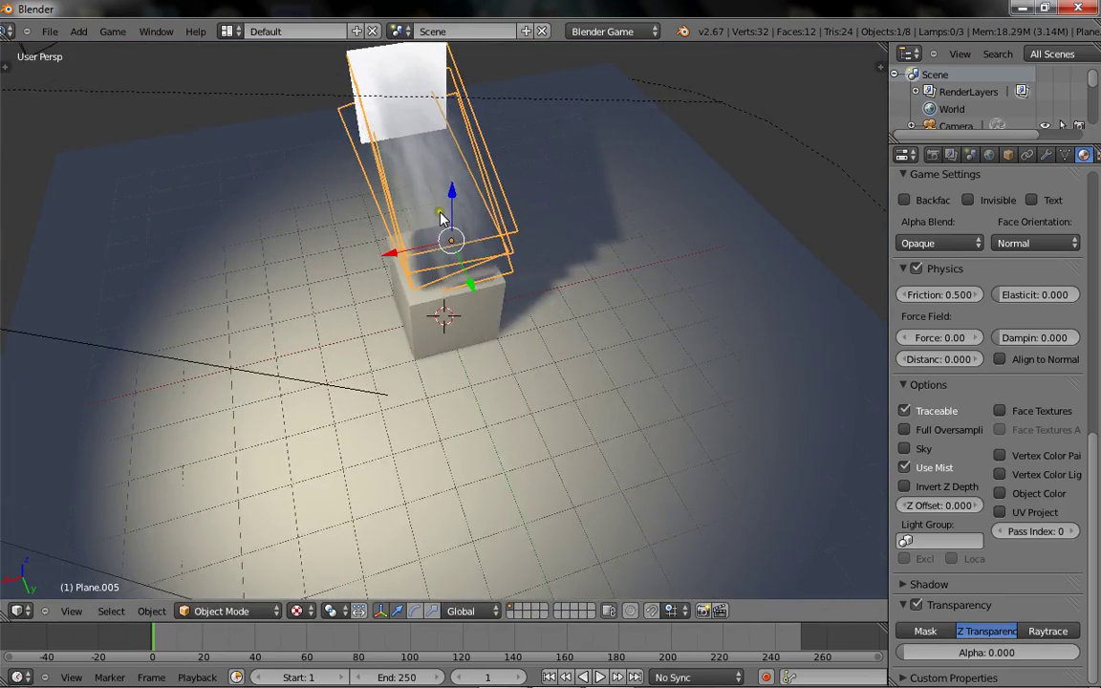
pyautogui.press('p')
pyautogui.press('Escape')
# - Set the light texture's alpha influence to 0.1 and preview the rays in the game engine
pyautogui.click(1047, 154)
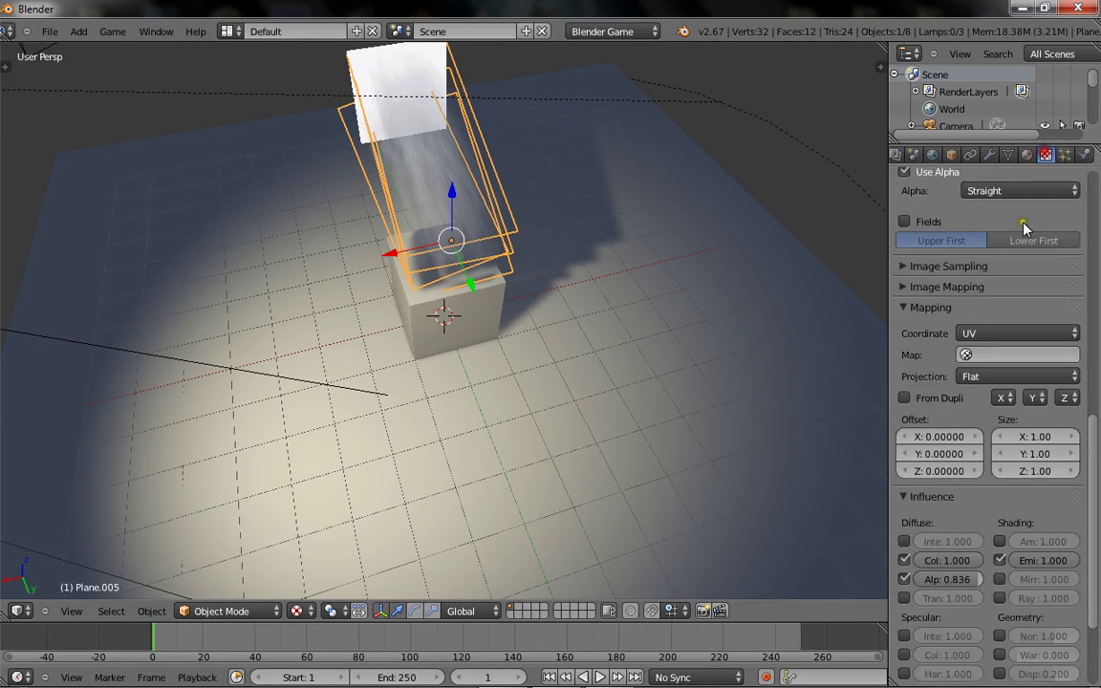
pyautogui.scroll(-3, 987, 402)
pyautogui.moveTo(956, 453); pyautogui.dragTo(963, 454)
pyautogui.click(964, 452)
pyautogui.write('.1')
pyautogui.press('Return')
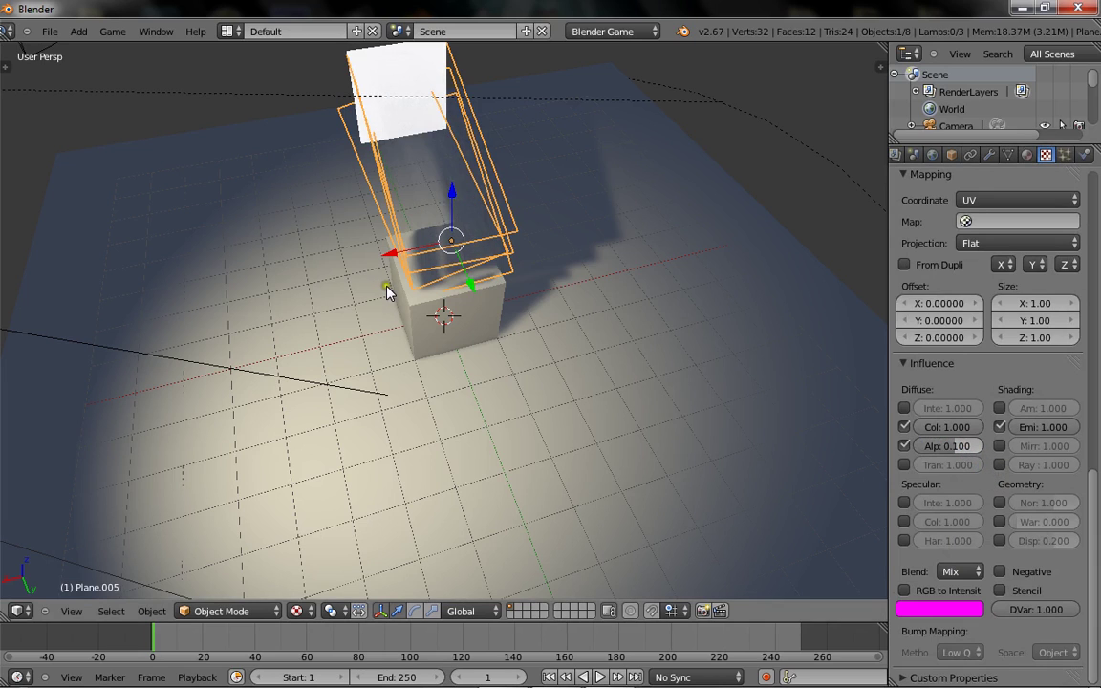
pyautogui.press('p')
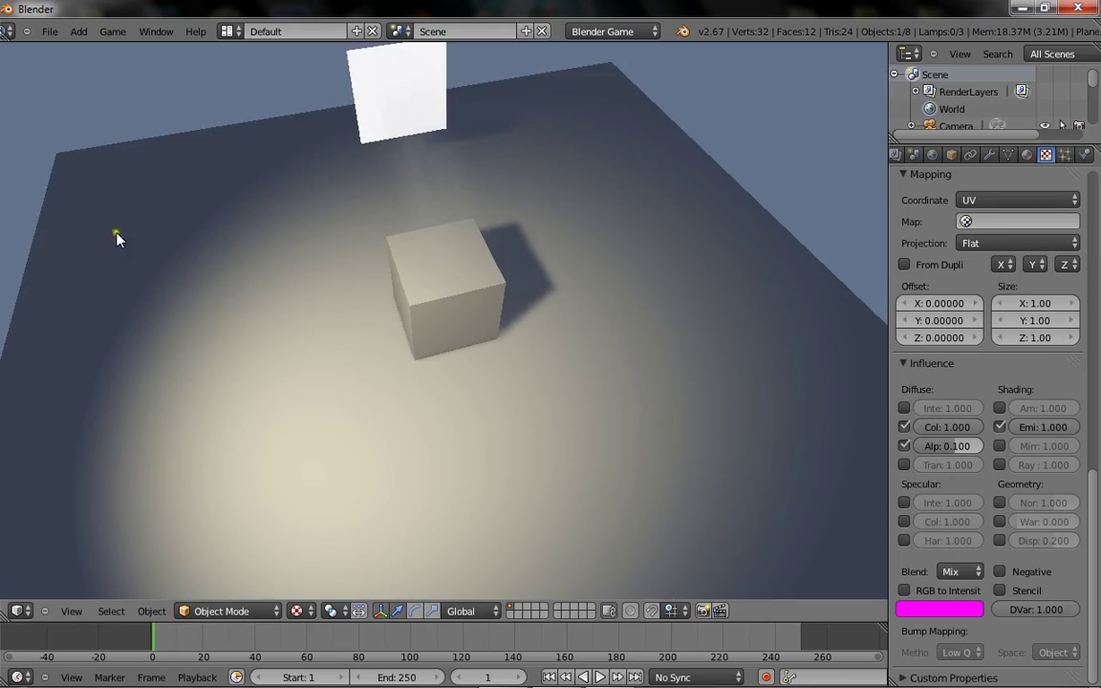
pyautogui.press('Escape')
pyautogui.moveTo(168, 162); pyautogui.dragTo(1000, 360, button='middle')
pyautogui.press('p')
pyautogui.press('Escape')
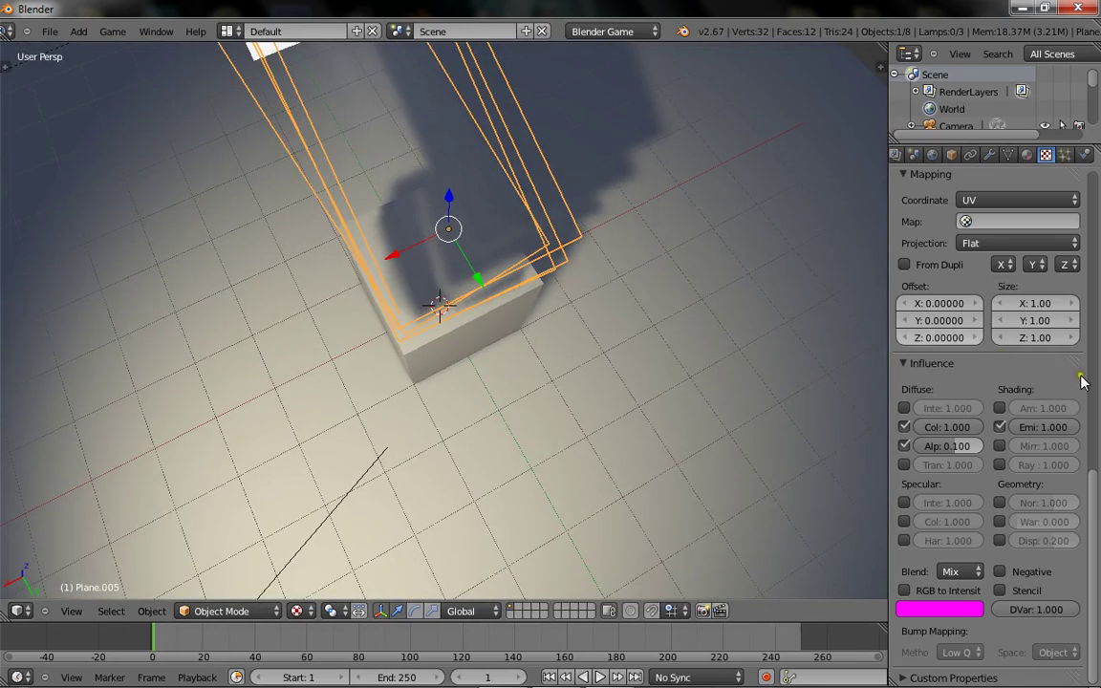
# - Set the light texture's alpha influence to 0.3 and preview the rays from different angles
pyautogui.doubleClick(962, 445)
pyautogui.write('.3')
pyautogui.press('Return')
pyautogui.moveTo(581, 442); pyautogui.dragTo(244, 312, button='middle')
pyautogui.press('p')
pyautogui.press('Escape')
pyautogui.press('p')
pyautogui.press('Escape')
pyautogui.press('p')
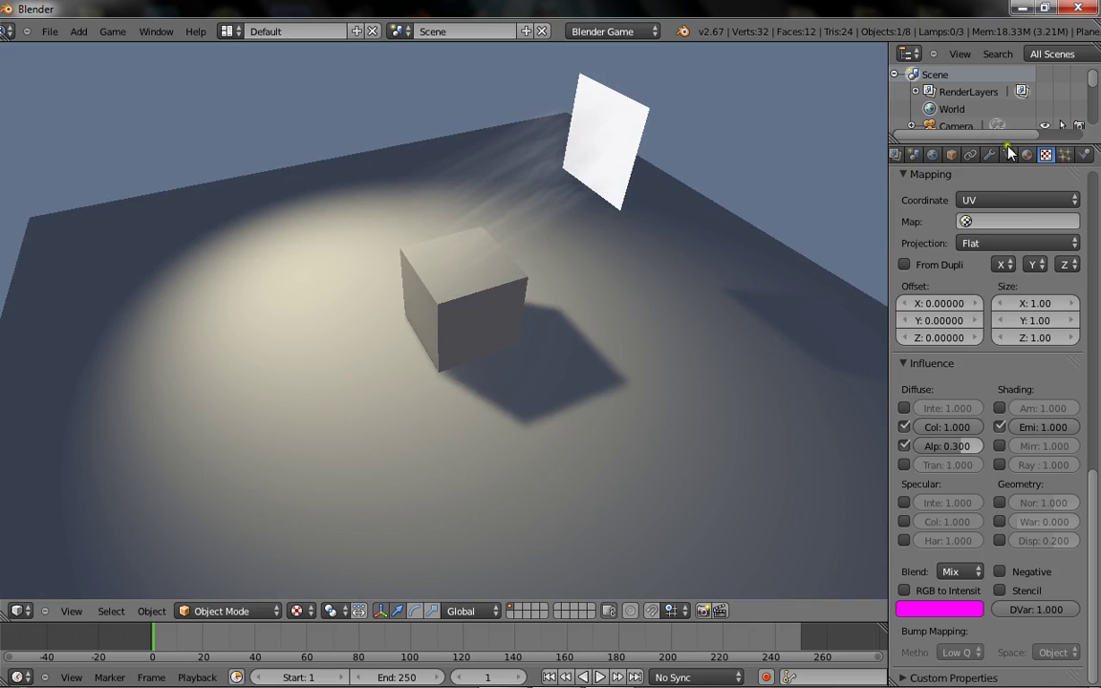
pyautogui.press('Escape')
# - Disable Receive, Cast Buffer Shadows and Auto Ray Bias in the shadow settings of the light-ray material
pyautogui.rightClick(449, 335)
pyautogui.rightClick(626, 177)
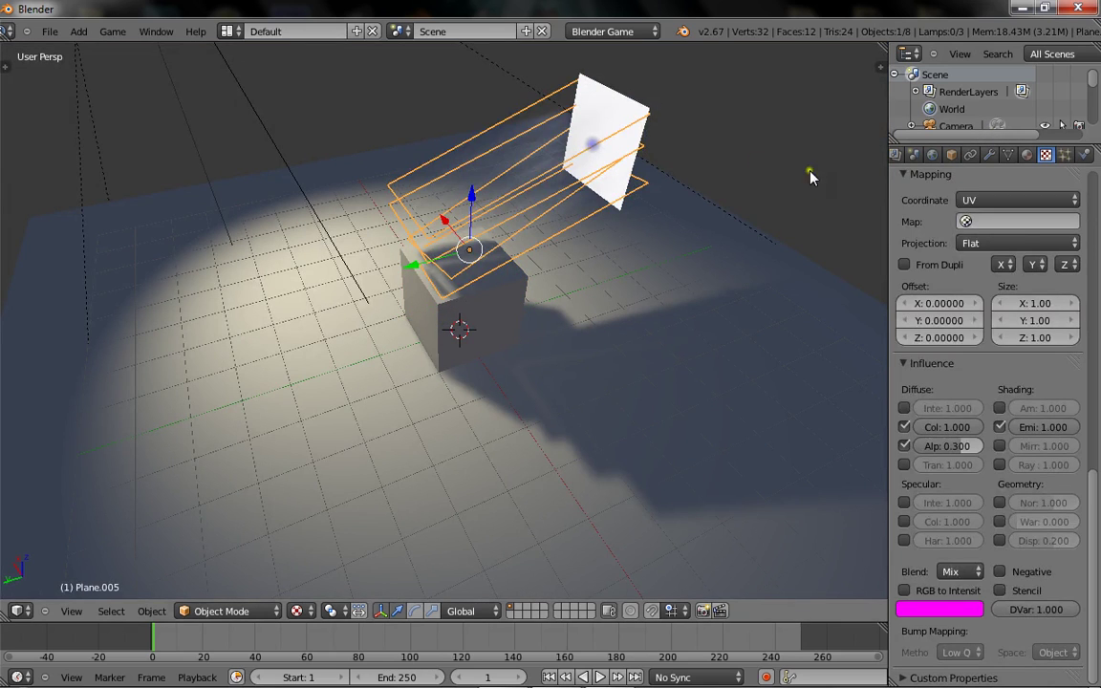
pyautogui.scroll(1, 899, 325)
pyautogui.click(1026, 155)
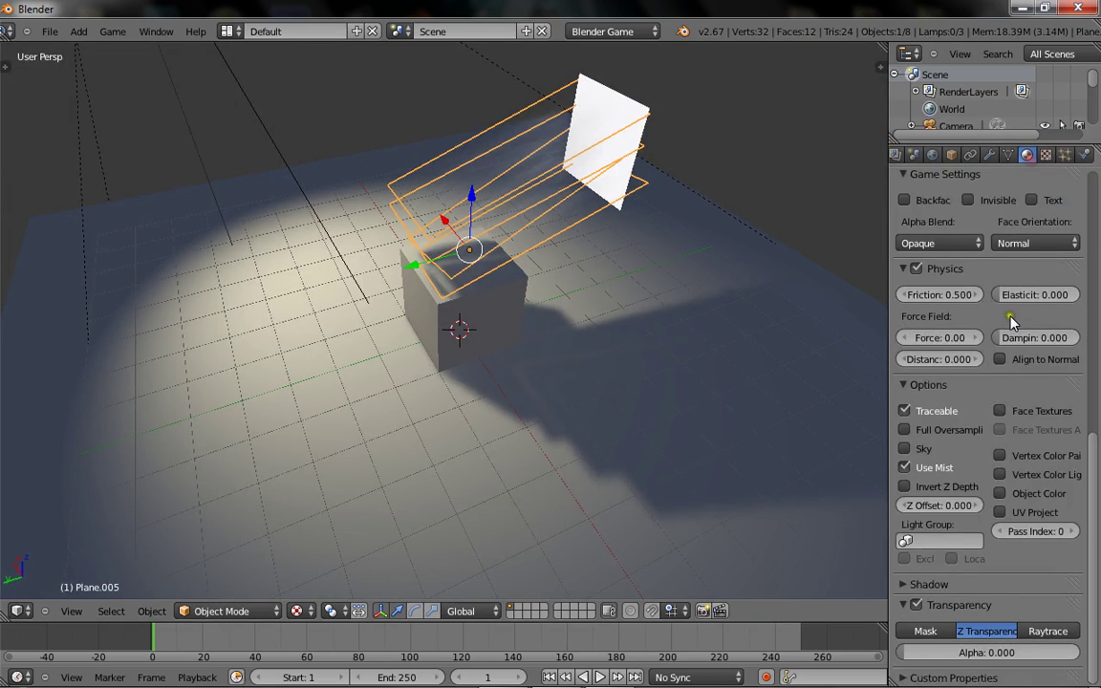
pyautogui.click(909, 585)
pyautogui.scroll(-2, 909, 585)
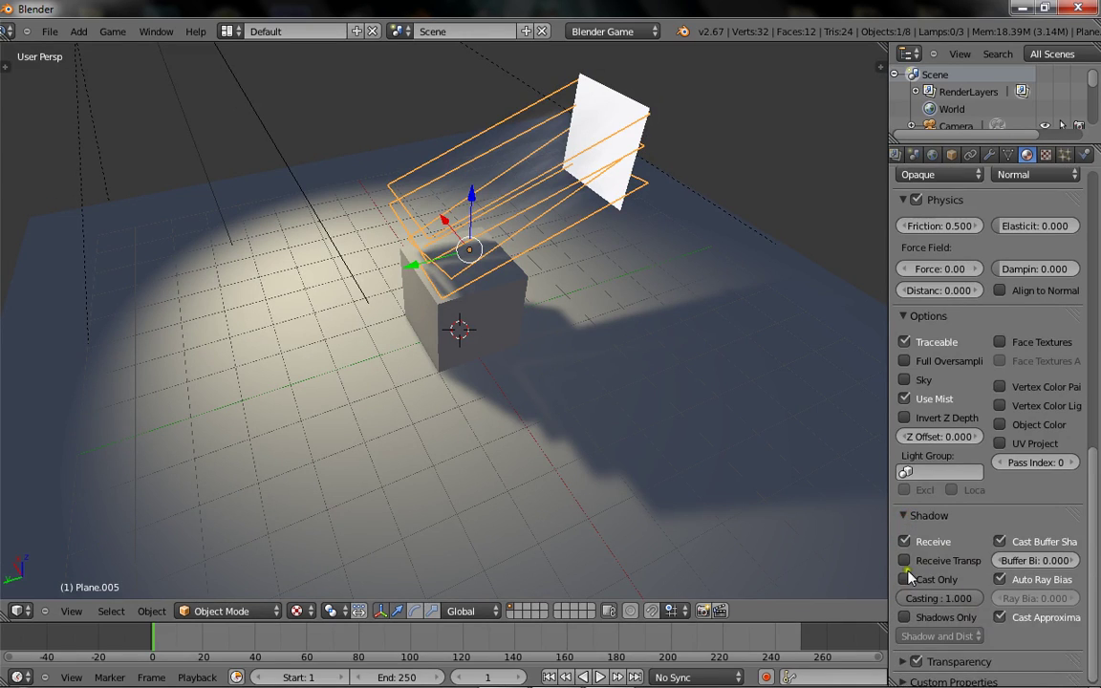
pyautogui.click(905, 542)
pyautogui.click(998, 541)
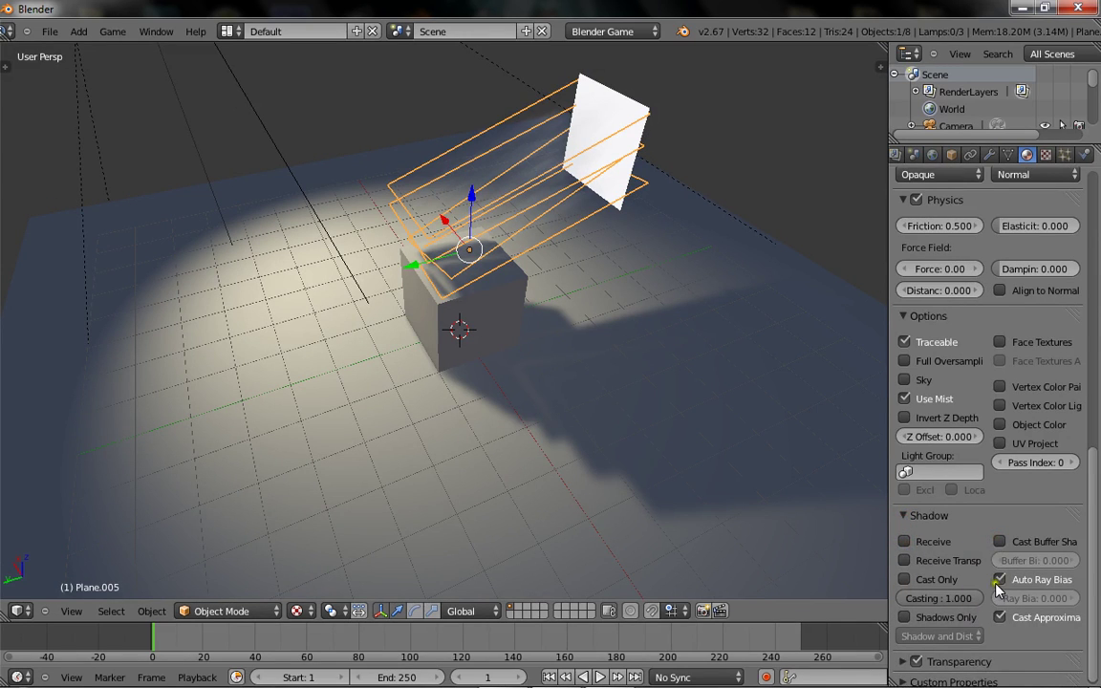
pyautogui.click(999, 582)
# - Compare the window plane's shadow settings with those of the light rays and run the game preview
pyautogui.rightClick(638, 109)
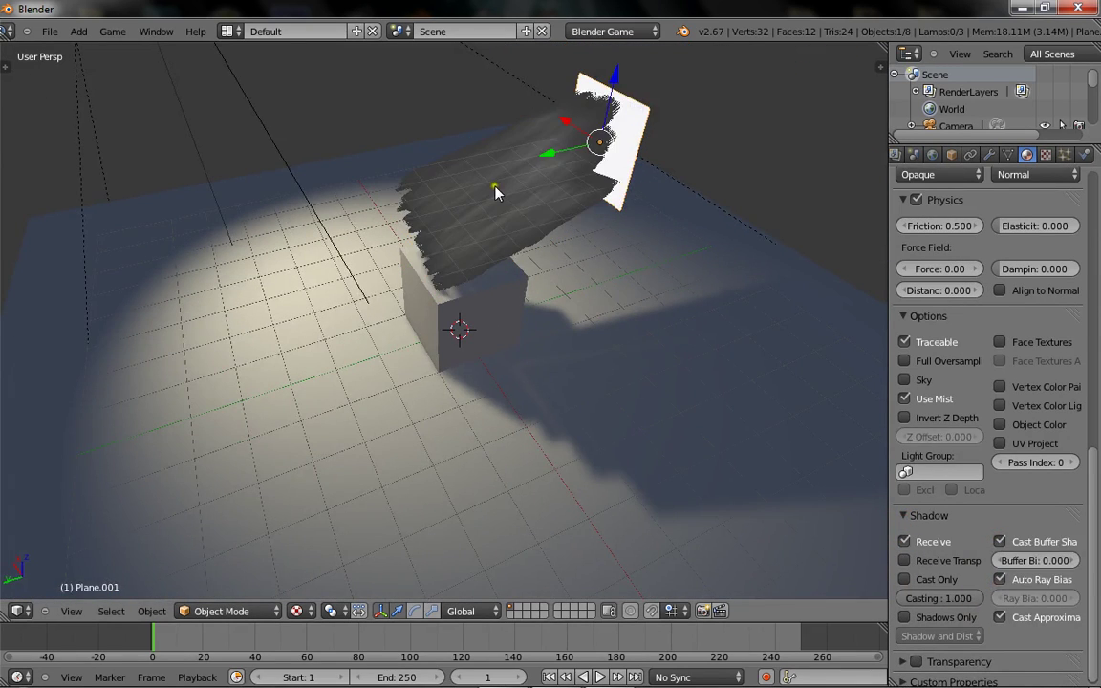
pyautogui.rightClick(444, 167)
pyautogui.press('p')
pyautogui.press('Escape')
# - Move the cube along the Y axis out from beneath the light rays and preview the game
pyautogui.moveTo(341, 306); pyautogui.dragTo(576, 310, button='middle')
pyautogui.rightClick(377, 167)
pyautogui.rightClick(428, 297)
pyautogui.scroll(-2, 430, 302)
pyautogui.moveTo(478, 323); pyautogui.dragTo(565, 337)
pyautogui.scroll(2, 405, 352)
pyautogui.moveTo(406, 355); pyautogui.dragTo(555, 352, button='middle')
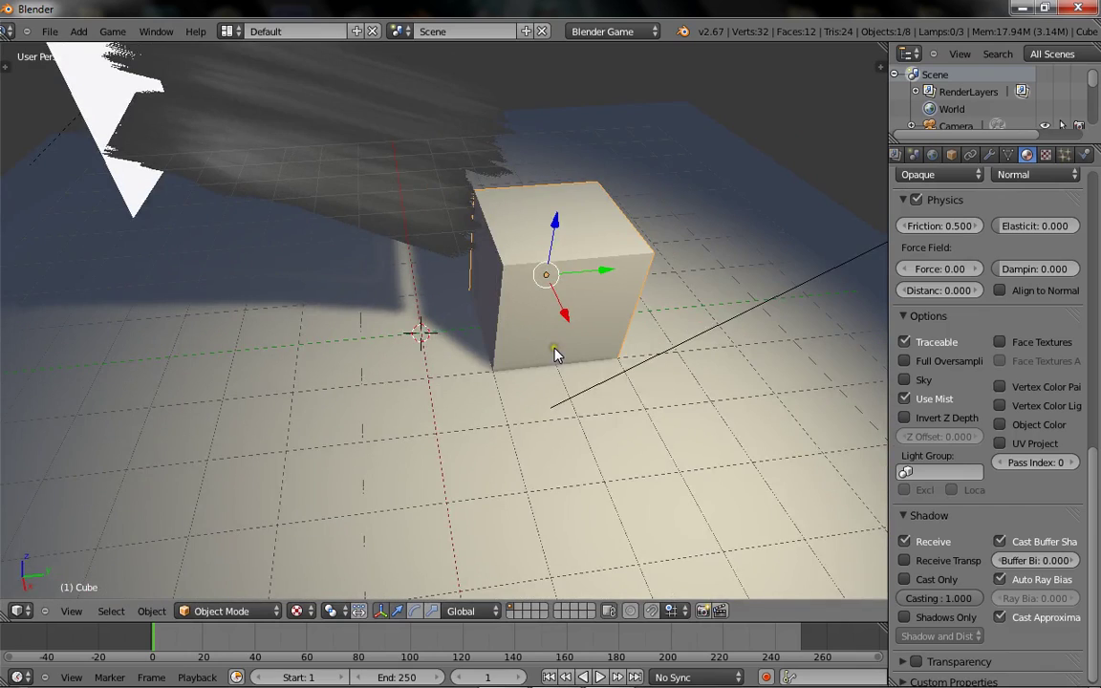
pyautogui.press('p')
pyautogui.press('Escape')
# - Examine the cube's texture and material settings and the ends of the rays close up
pyautogui.click(1046, 154)
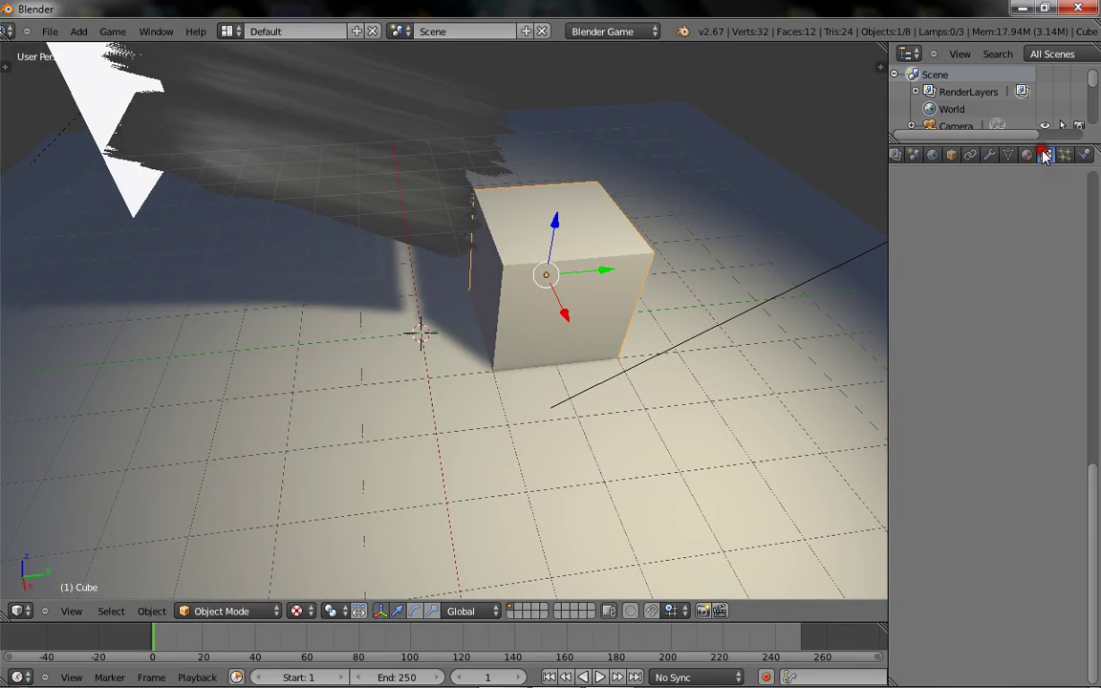
pyautogui.scroll(10, 970, 358)
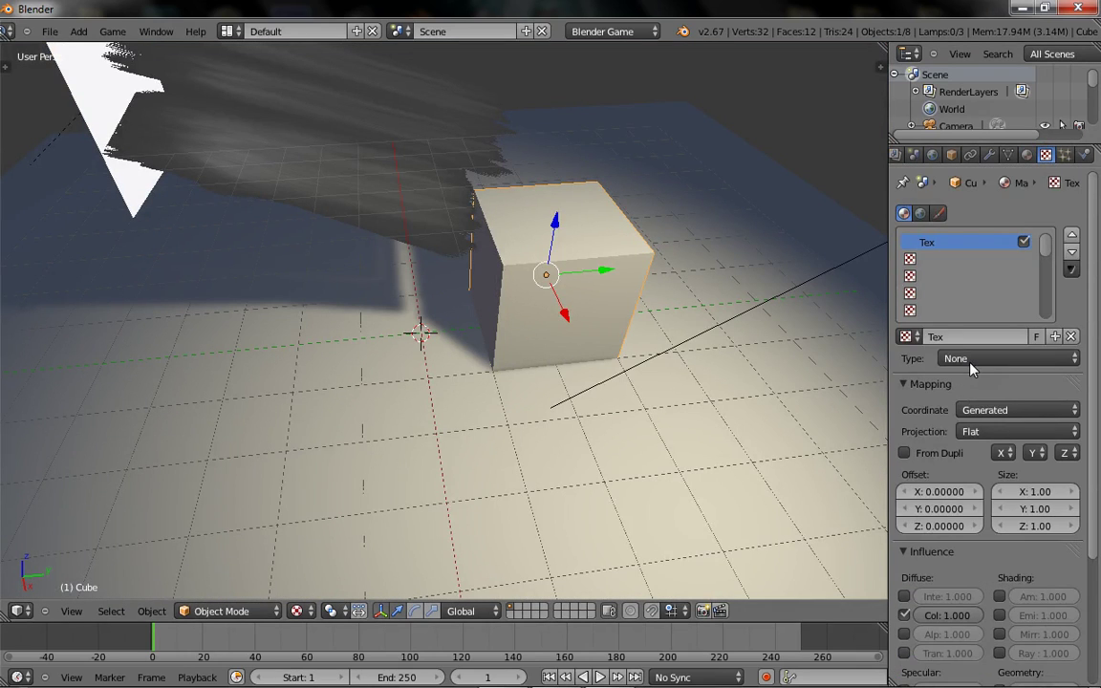
pyautogui.click(1029, 157)
pyautogui.scroll(4, 919, 382)
pyautogui.scroll(2, 877, 373)
pyautogui.scroll(11, 990, 337)
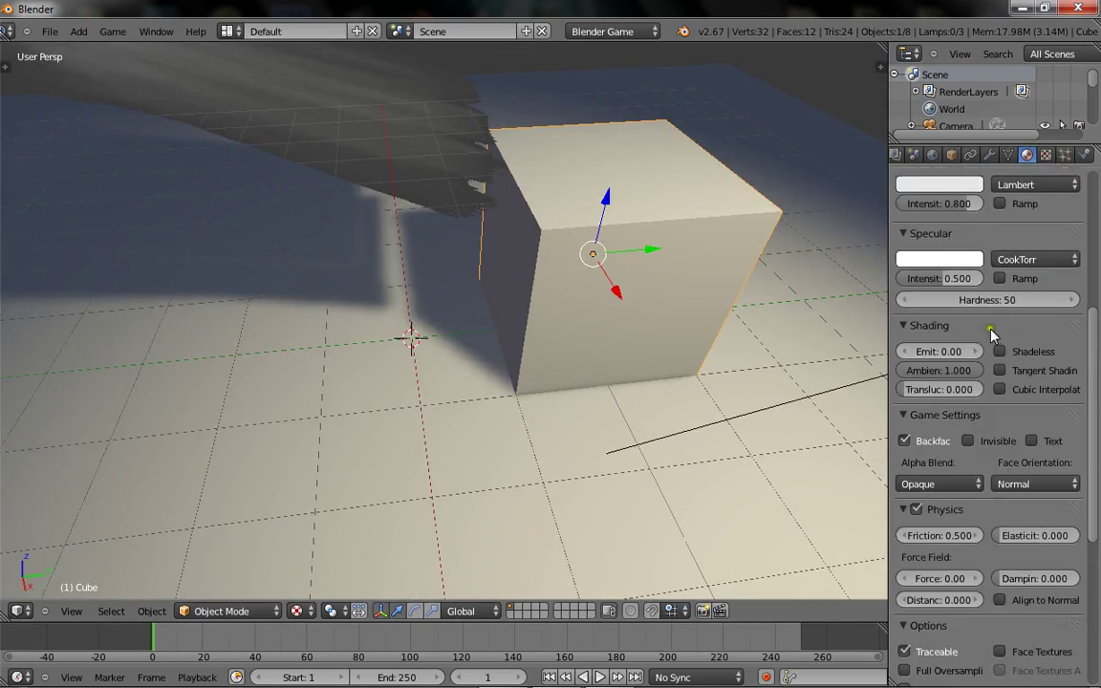
pyautogui.scroll(-4, 445, 209)
pyautogui.moveTo(445, 213); pyautogui.dragTo(553, 189, button='middle')
pyautogui.scroll(6, 552, 189)
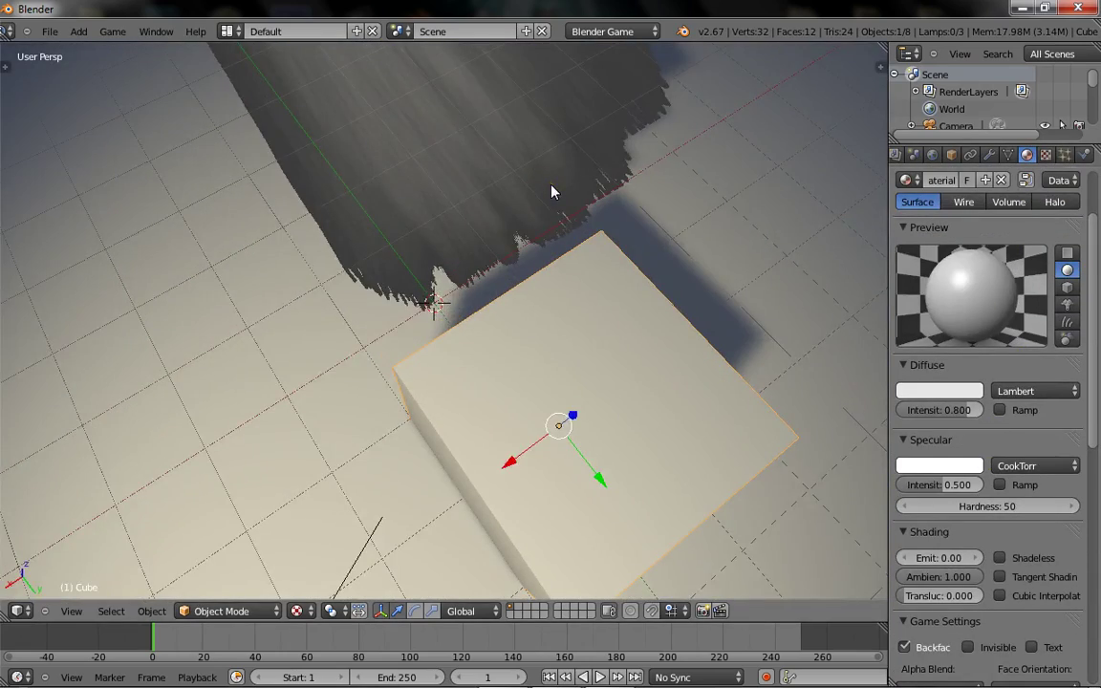
# - Preview the whole scene in the game engine from a wider viewpoint
pyautogui.scroll(-7, 552, 189)
pyautogui.moveTo(510, 224); pyautogui.dragTo(459, 186, button='middle')
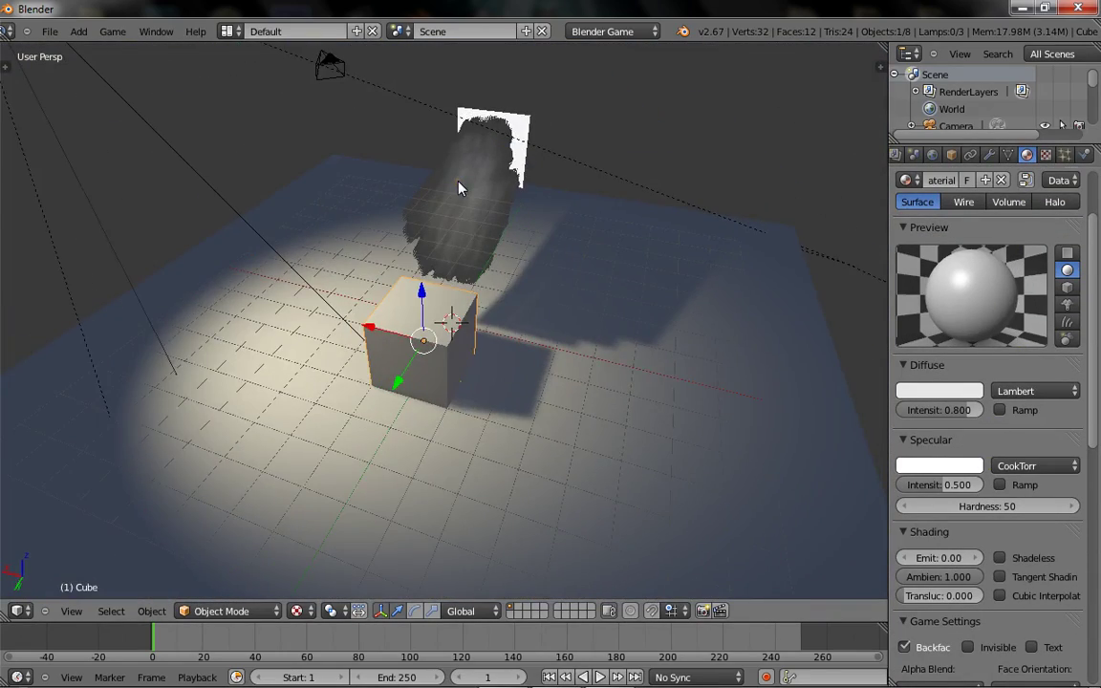
pyautogui.press('p')
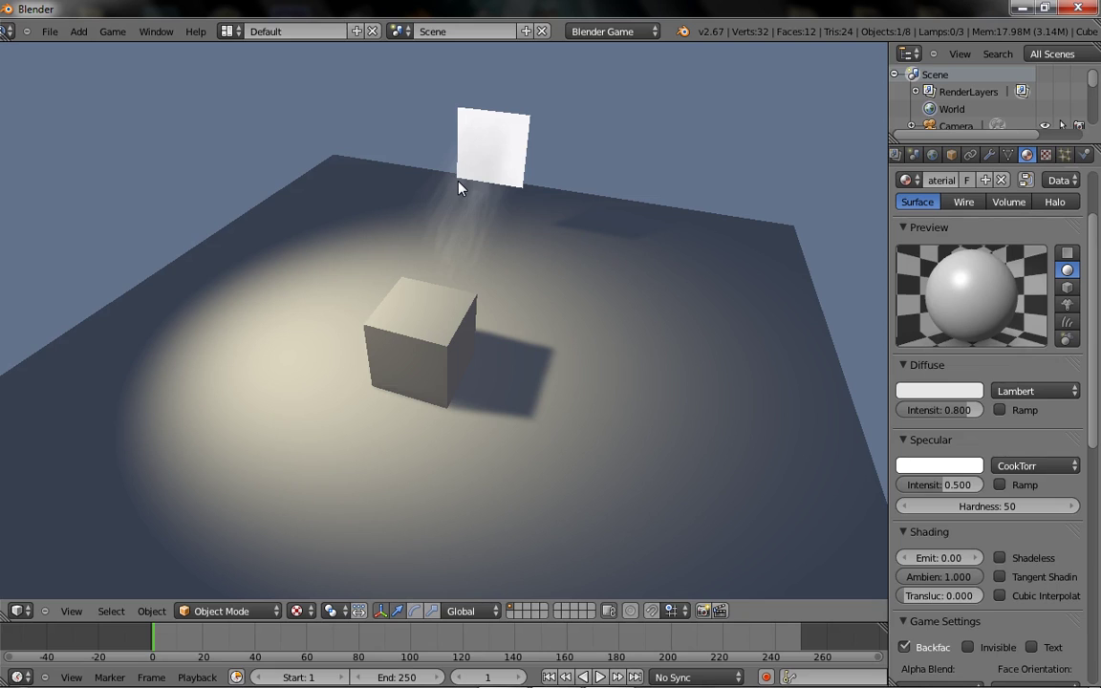
pyautogui.press('Escape')
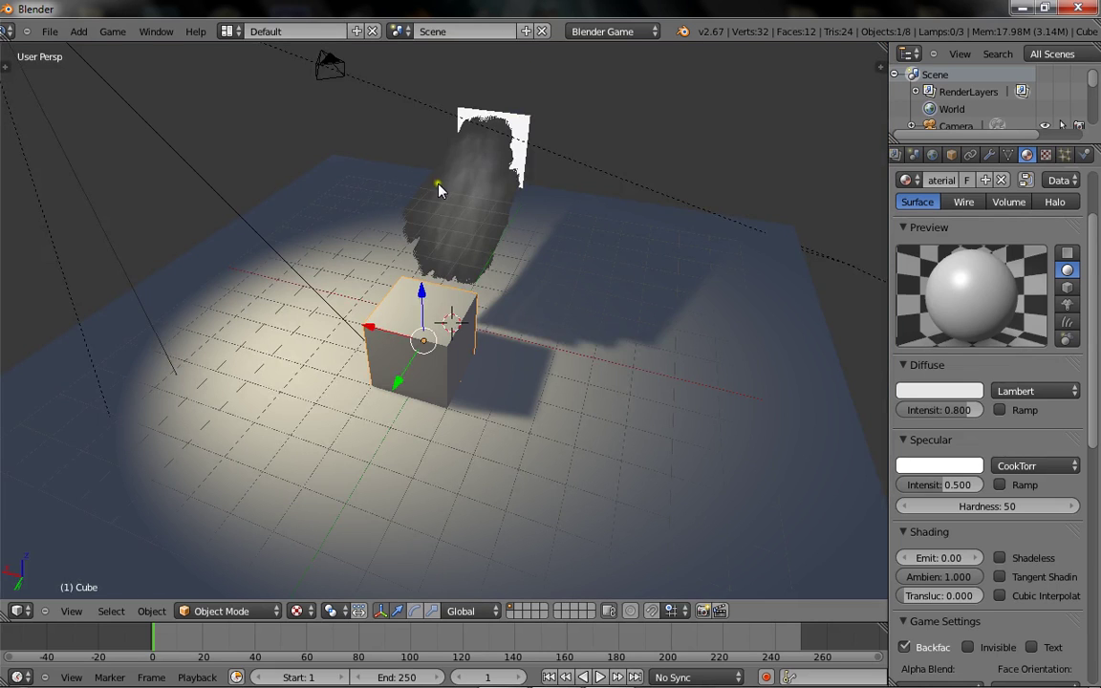
# - Select the joined light rays with the help of wireframe display and preview them in game from the side
pyautogui.press('z')
pyautogui.rightClick(459, 188)
pyautogui.moveTo(457, 188)
pyautogui.mouseDown(button='middle')
pyautogui.moveTo(393, 197)
pyautogui.moveTo(474, 275)
pyautogui.moveTo(619, 250)
pyautogui.moveTo(555, 181)
pyautogui.moveTo(521, 260)
pyautogui.mouseUp(button='middle')
pyautogui.press('z')
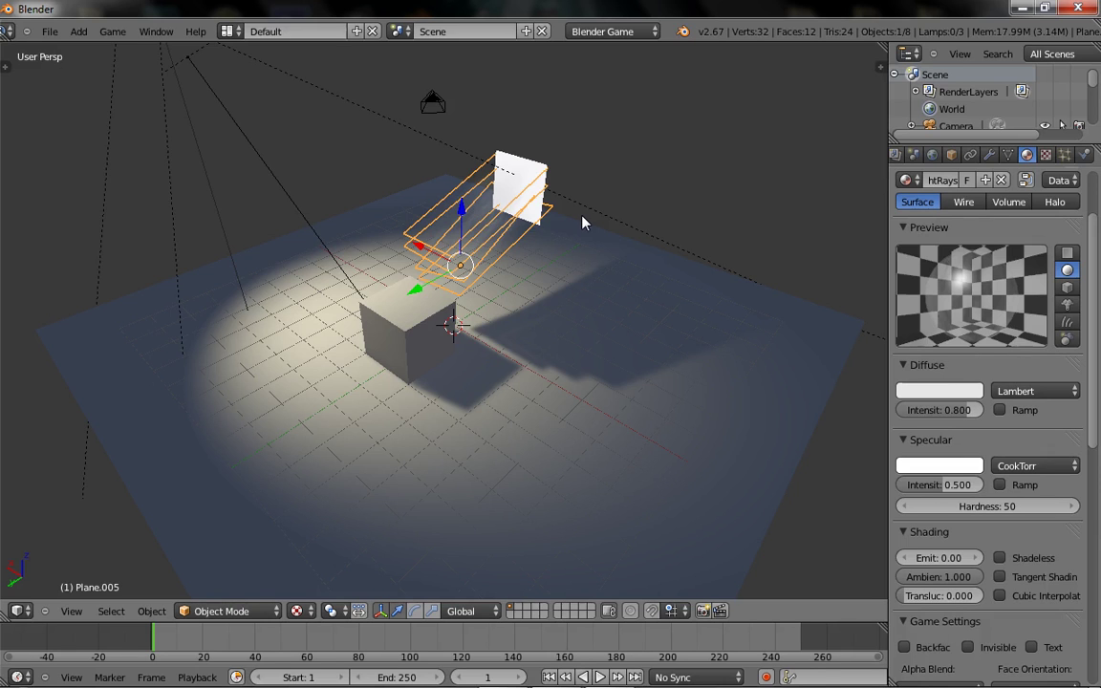
pyautogui.scroll(3, 583, 222)
pyautogui.moveTo(585, 223); pyautogui.dragTo(505, 255, button='middle')
pyautogui.press('p')
pyautogui.press('Escape')
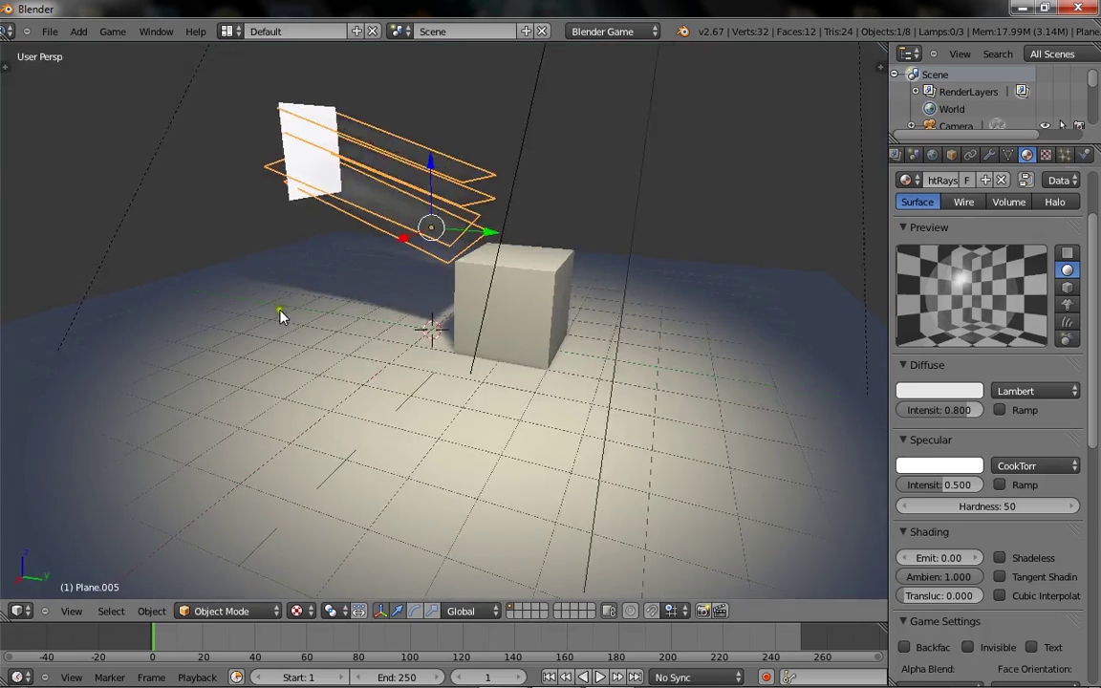